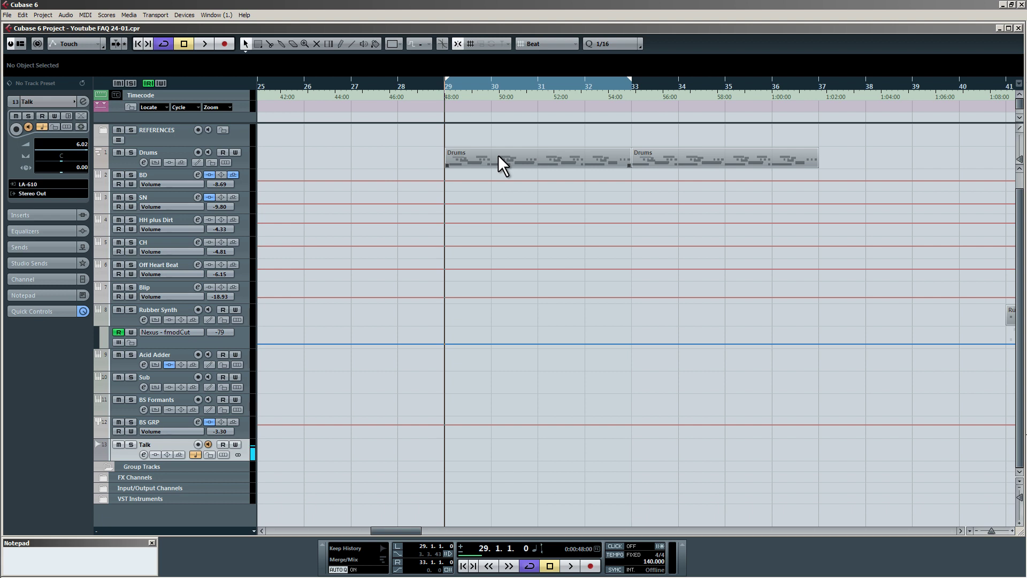
# - Set the quantize value to 1/8 and record a new pattern on the Drums track from around bar 23
pyautogui.scroll(-2, 530, 167)
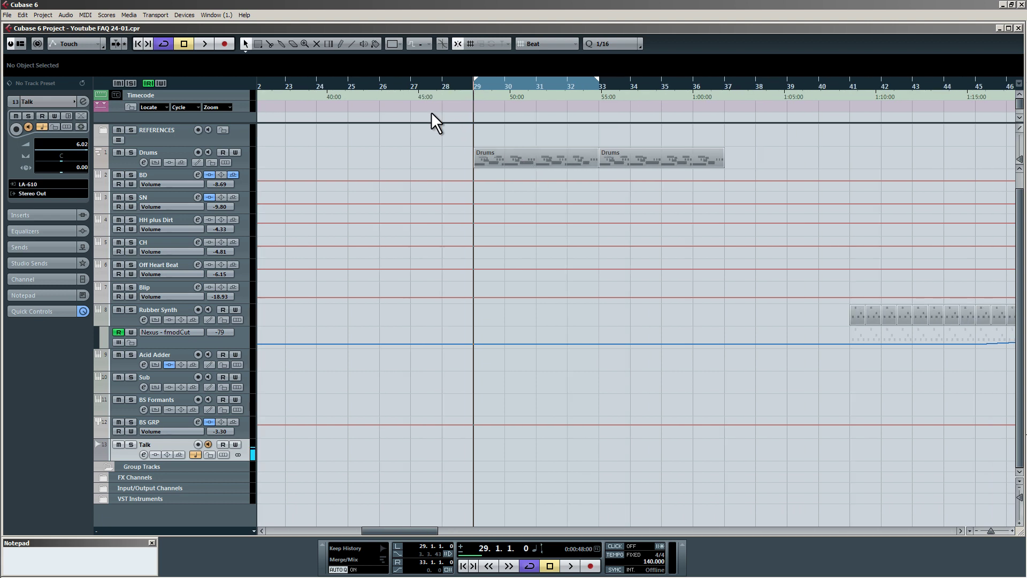
pyautogui.moveTo(380, 86); pyautogui.dragTo(312, 83)
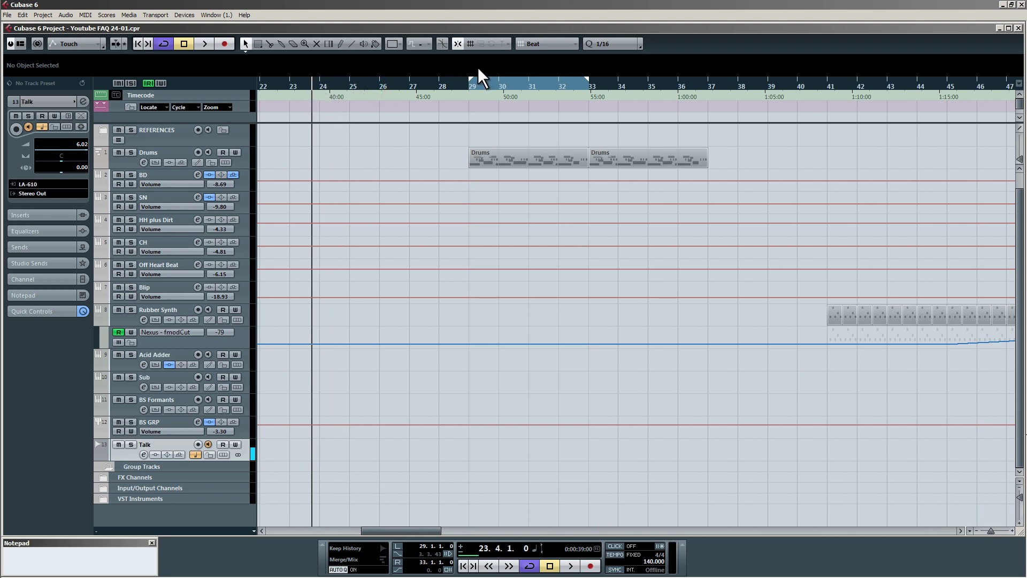
pyautogui.click(605, 43)
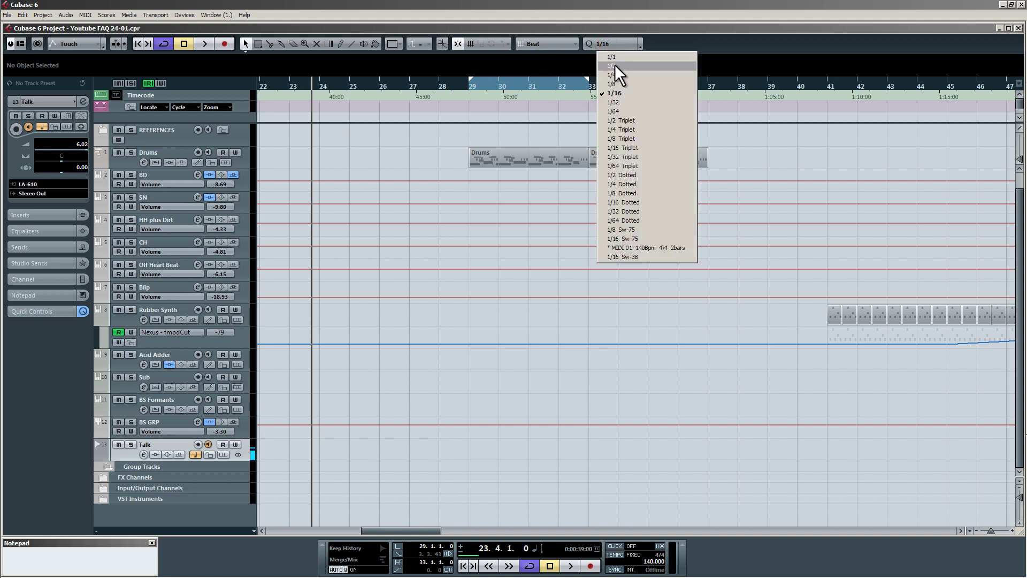
pyautogui.click(617, 83)
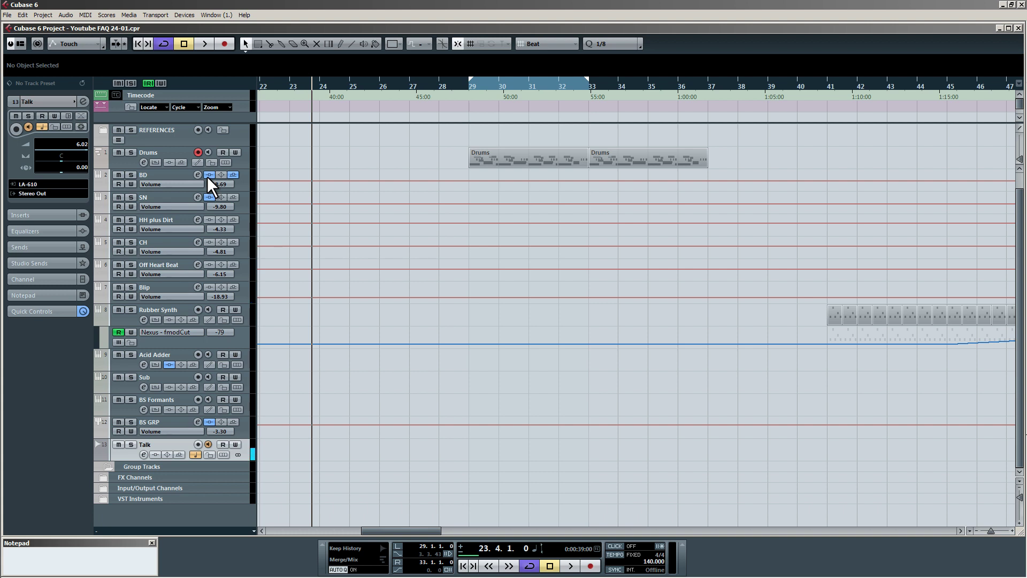
pyautogui.press('KP_Multiply')
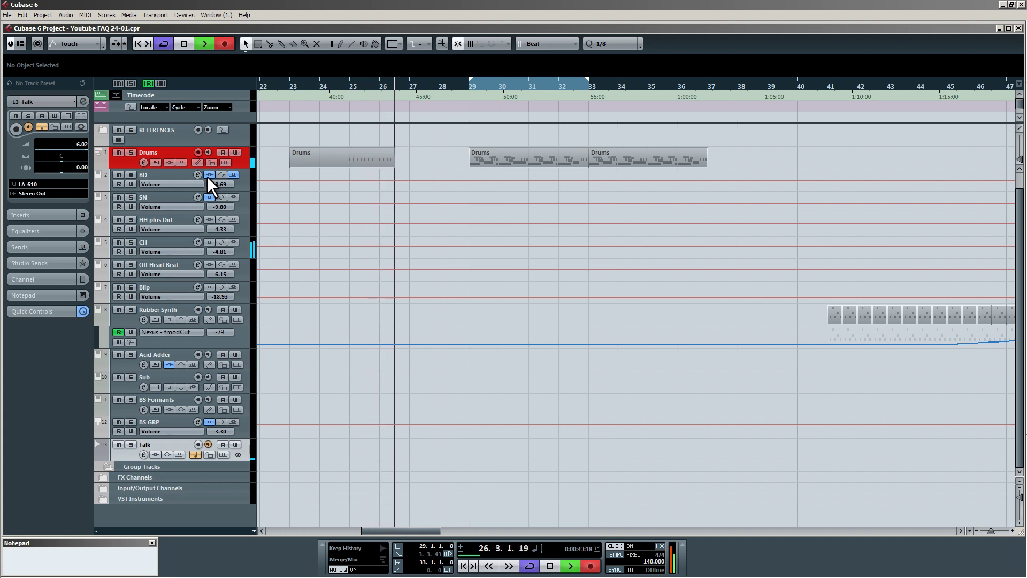
pyautogui.press('space')
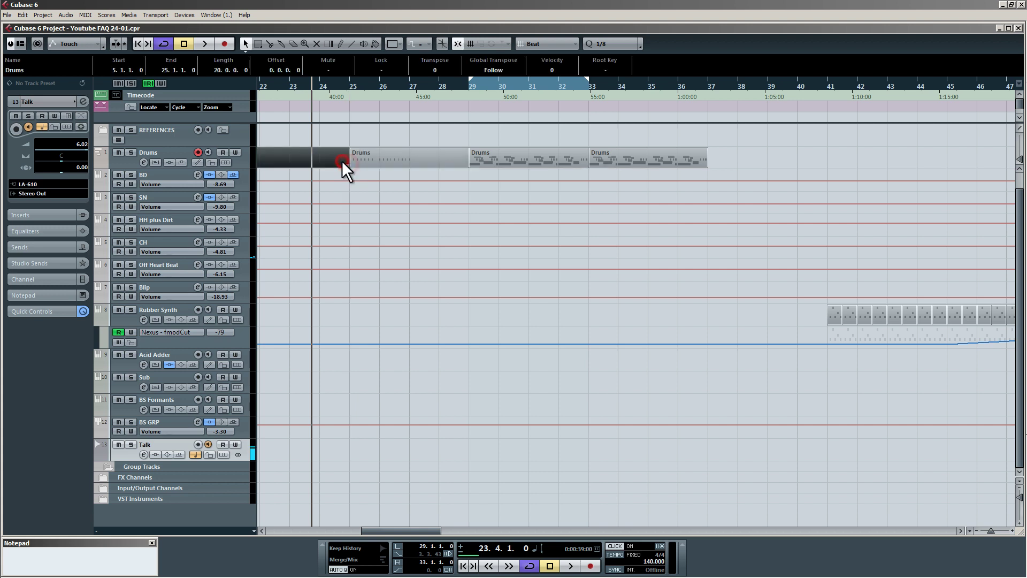
# - Split the newly recorded Drums part at 27.2.1.0 and delete the piece running up to bar 29
pyautogui.keyDown('alt'); pyautogui.click(417, 161); pyautogui.keyUp('alt')
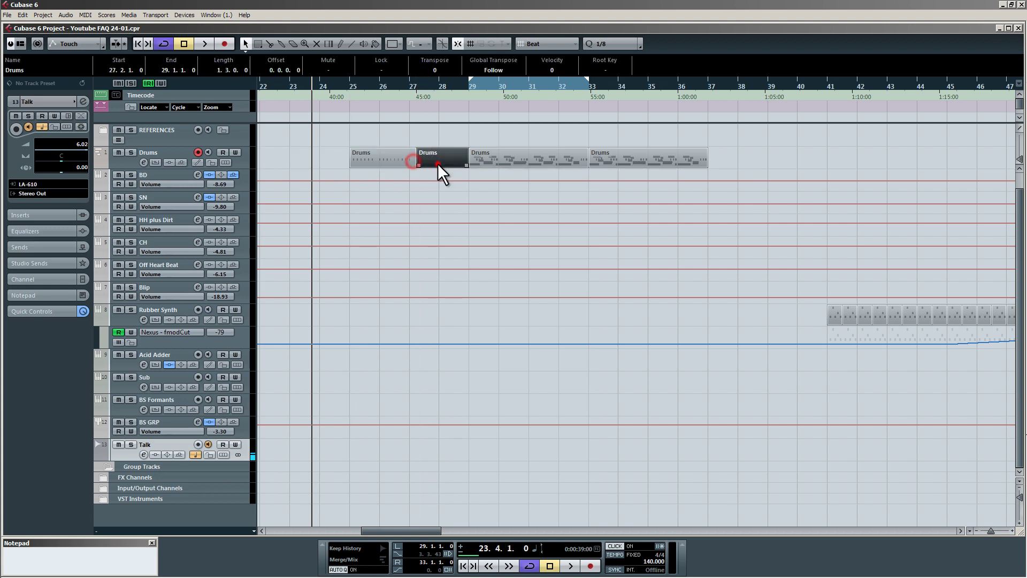
pyautogui.click(435, 163)
pyautogui.press('Delete')
# - Open the trimmed Drums part in the Key Editor and raise the velocity of all its notes to 127
pyautogui.doubleClick(394, 160)
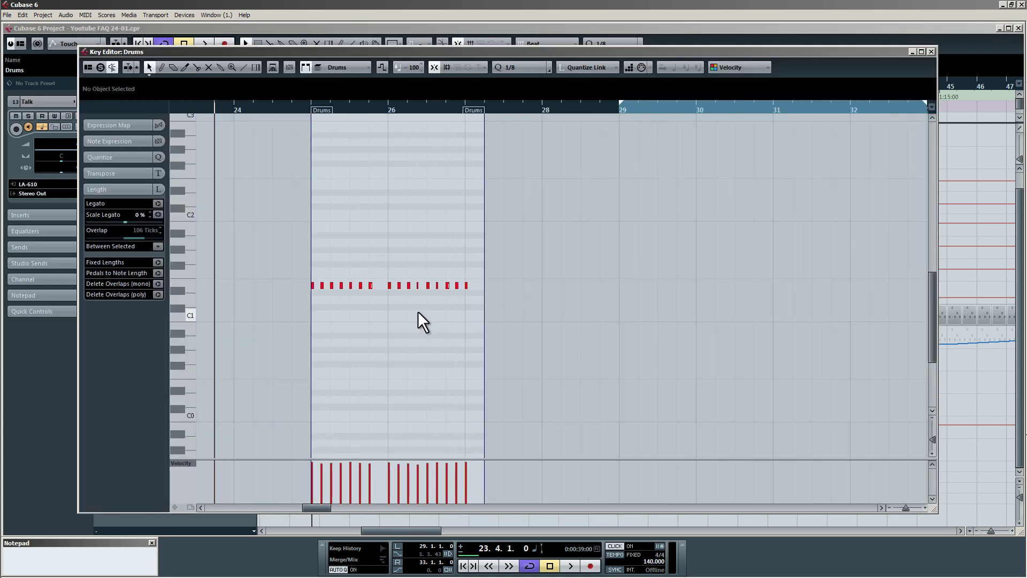
pyautogui.scroll(2, 339, 295)
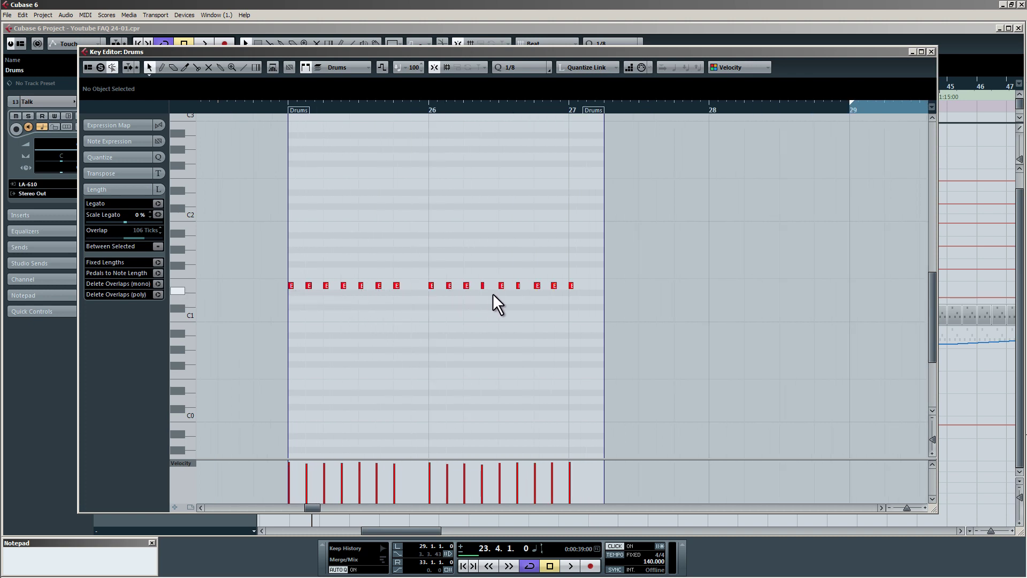
pyautogui.click(276, 108)
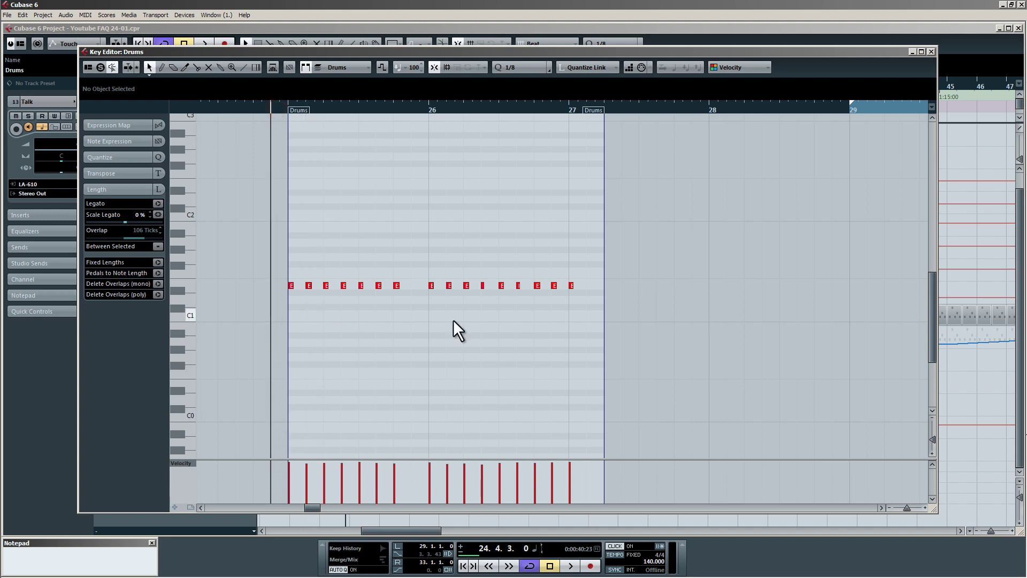
pyautogui.moveTo(612, 317); pyautogui.dragTo(284, 256)
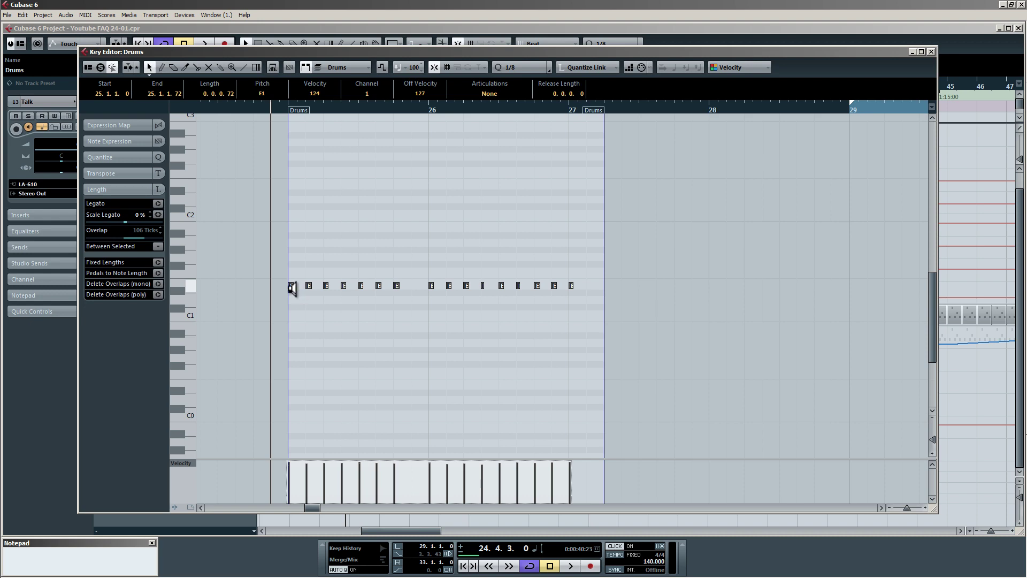
pyautogui.moveTo(290, 285); pyautogui.dragTo(294, 213)
pyautogui.click(313, 313)
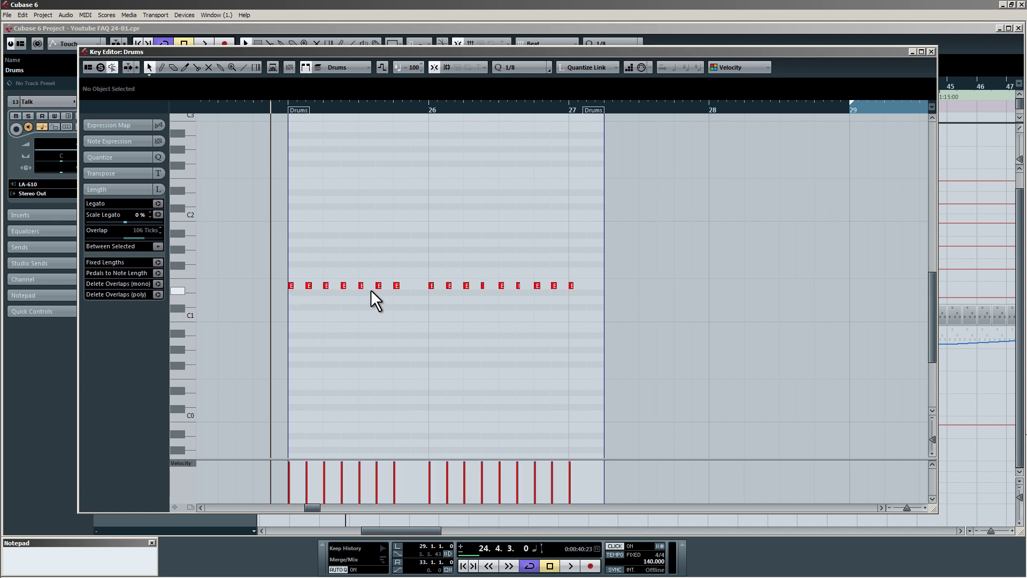
# - Play back the recorded E1 notes from just before bar 25 and inspect the notes around bar 26 up close for doubled hits
pyautogui.press('space')
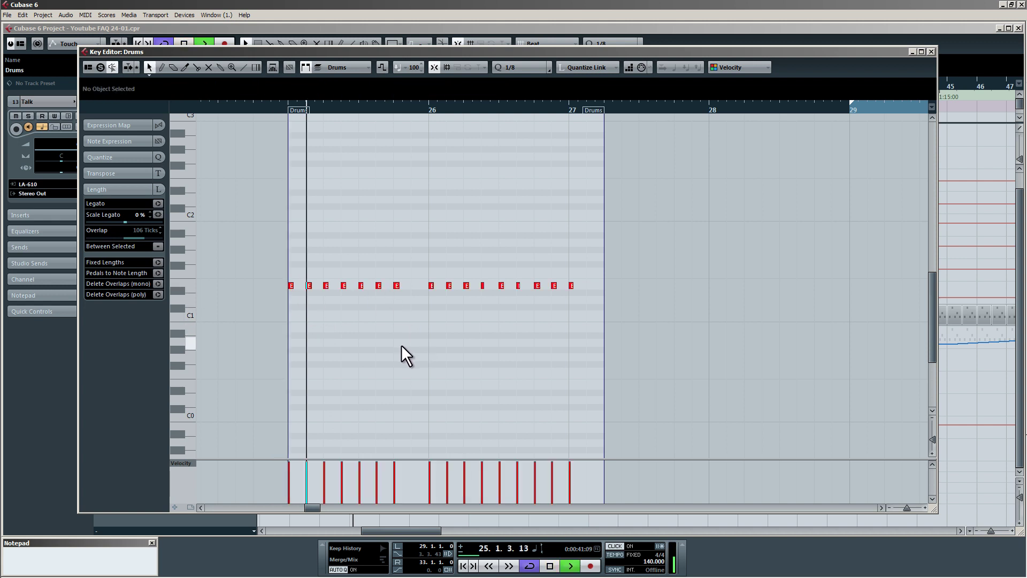
pyautogui.press('space')
pyautogui.press('c')
pyautogui.press('space')
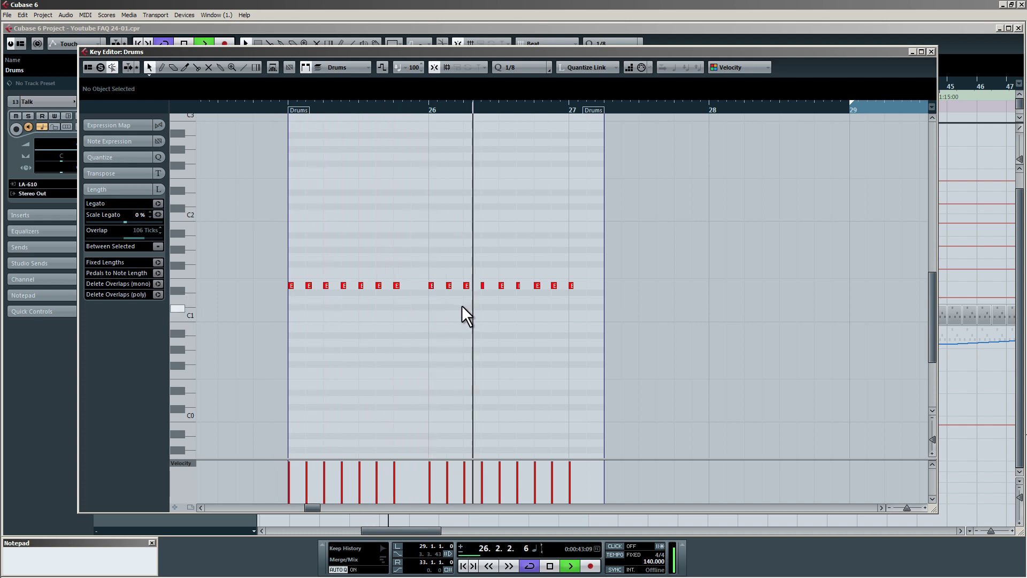
pyautogui.press('space')
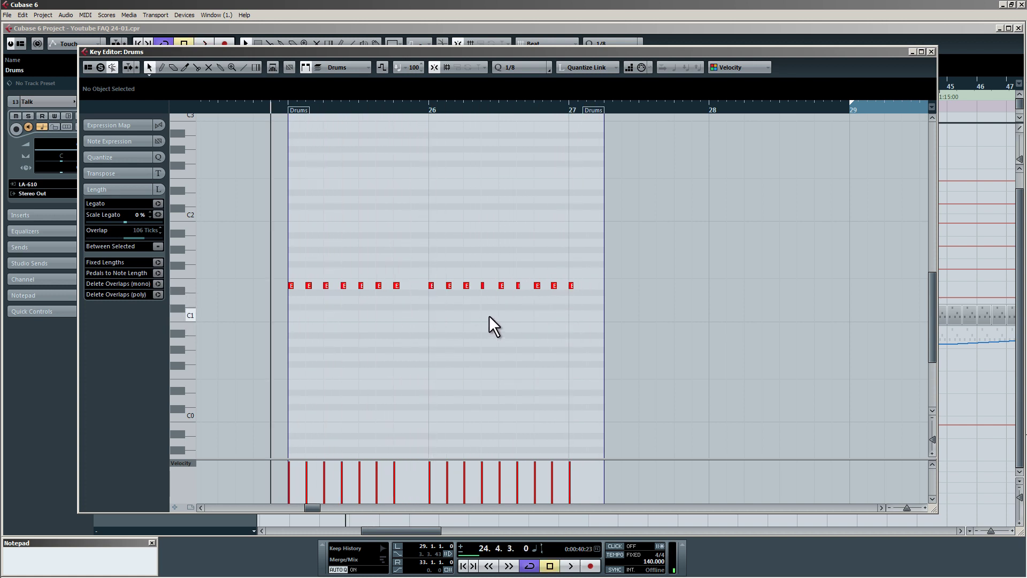
pyautogui.scroll(3, 431, 297)
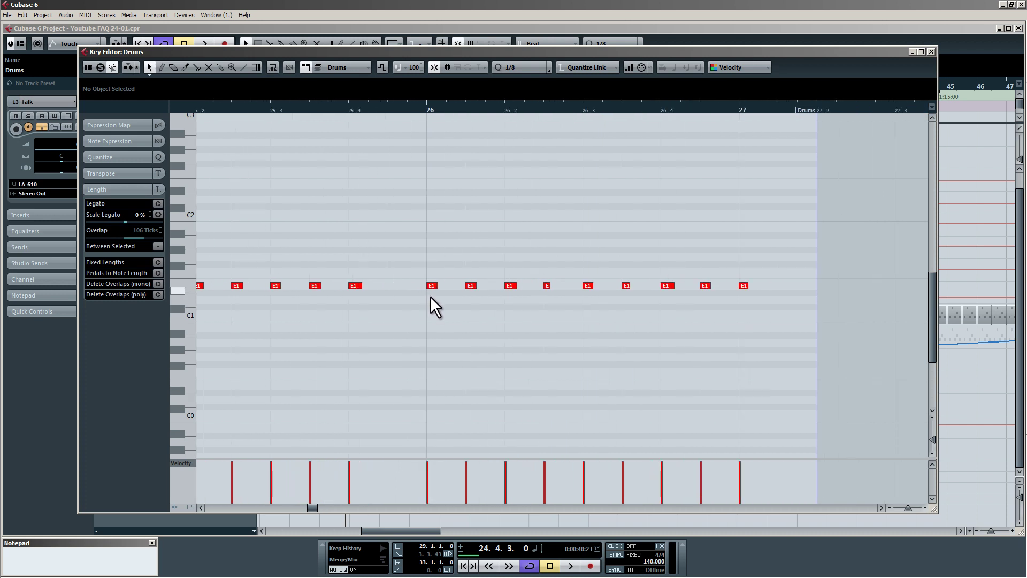
pyautogui.scroll(5, 434, 291)
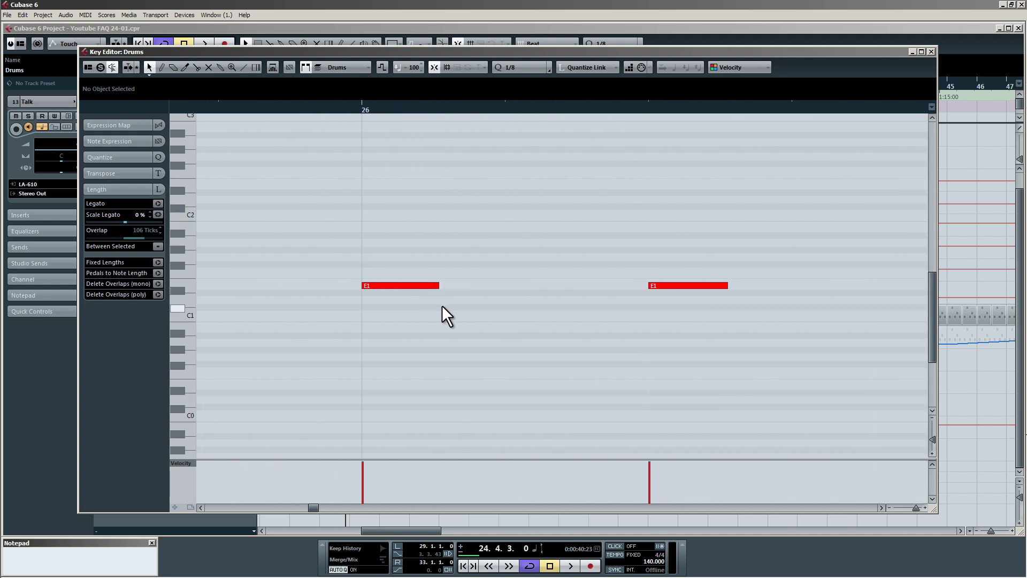
pyautogui.scroll(-5, 442, 306)
pyautogui.scroll(-4, 442, 306)
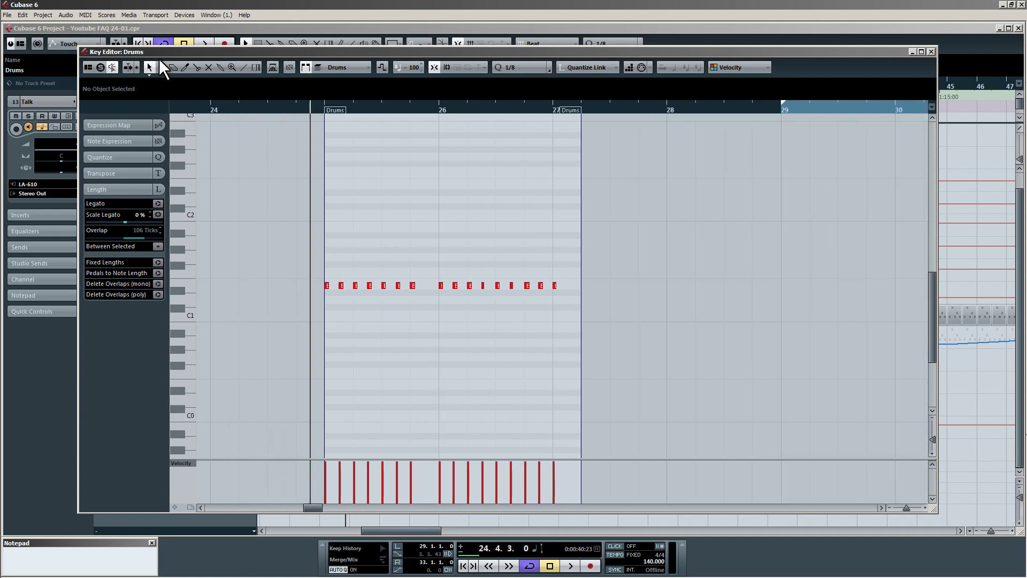
# - Open the Drums part in the List Editor and reposition its window over the Key Editor
pyautogui.click(85, 15)
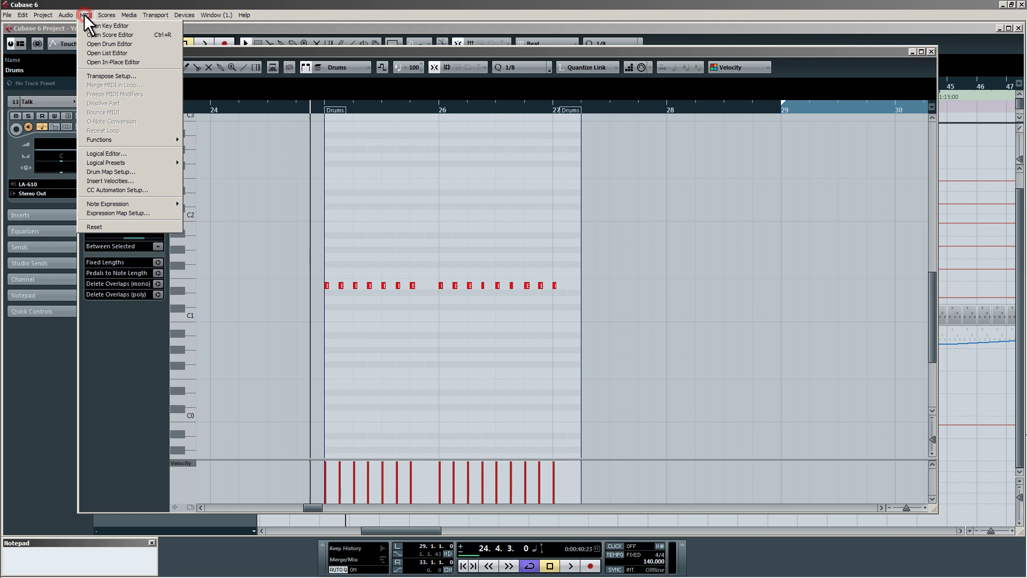
pyautogui.click(101, 52)
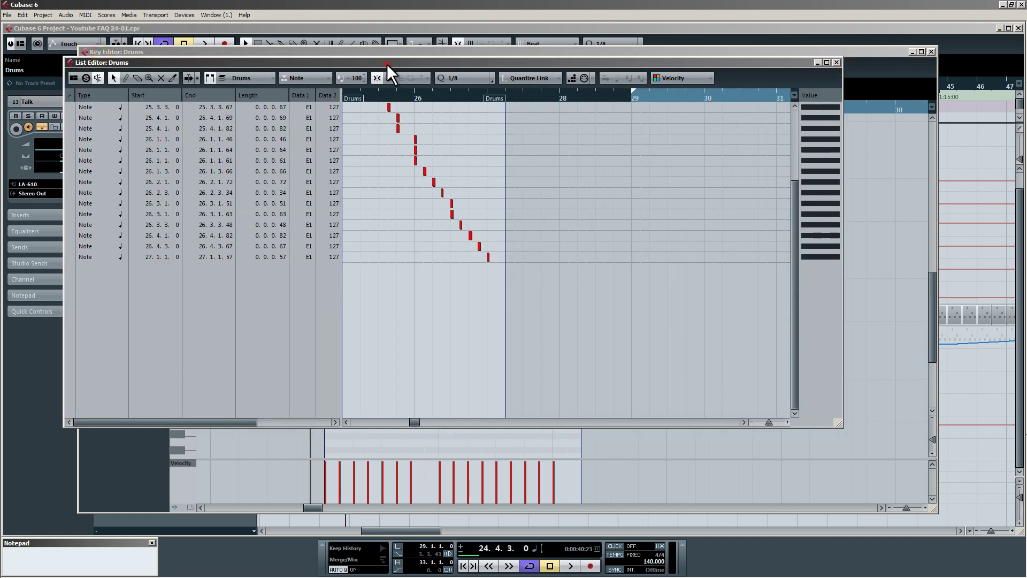
pyautogui.moveTo(387, 63); pyautogui.dragTo(426, 87)
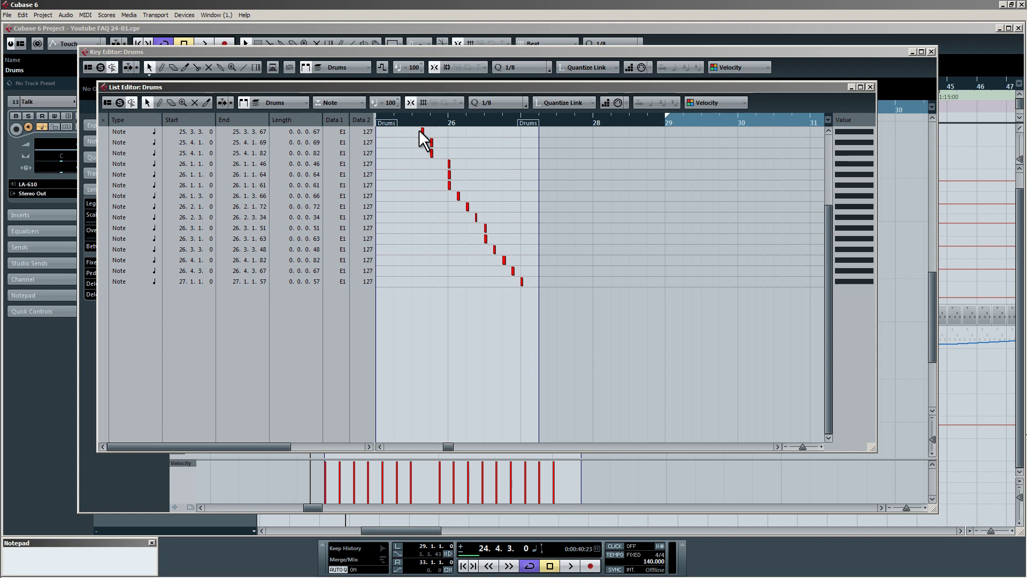
pyautogui.moveTo(416, 89); pyautogui.dragTo(628, 73)
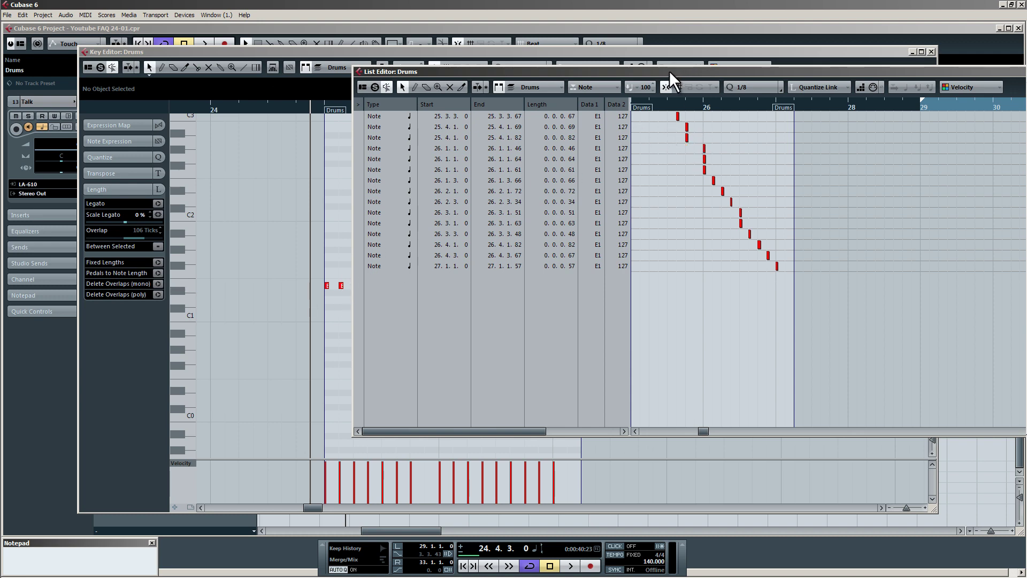
pyautogui.moveTo(669, 71); pyautogui.dragTo(524, 77)
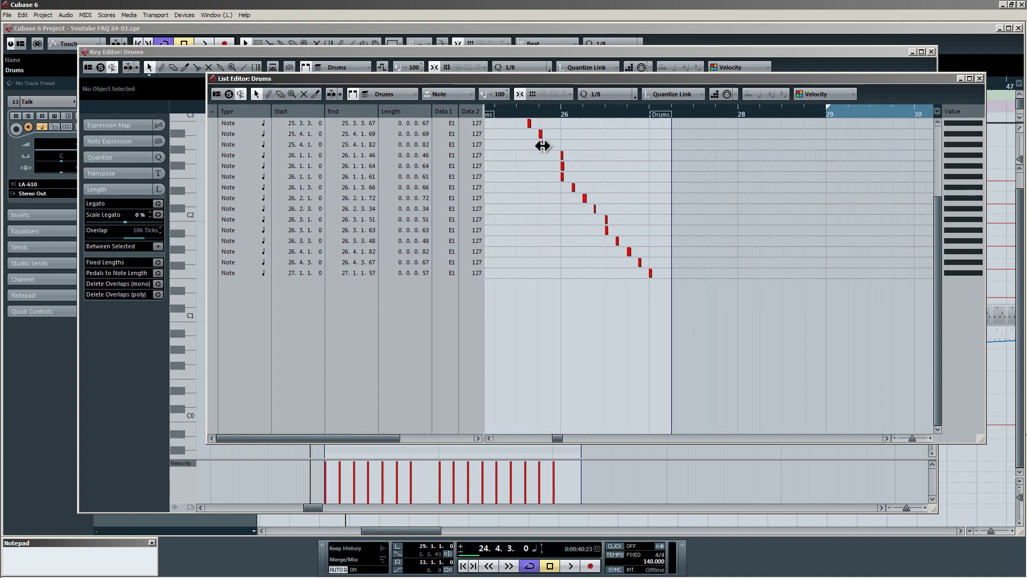
# - Delete the longer of the two doubled E1 notes starting at 25.4.1.0 in the List Editor
pyautogui.scroll(5, 543, 153)
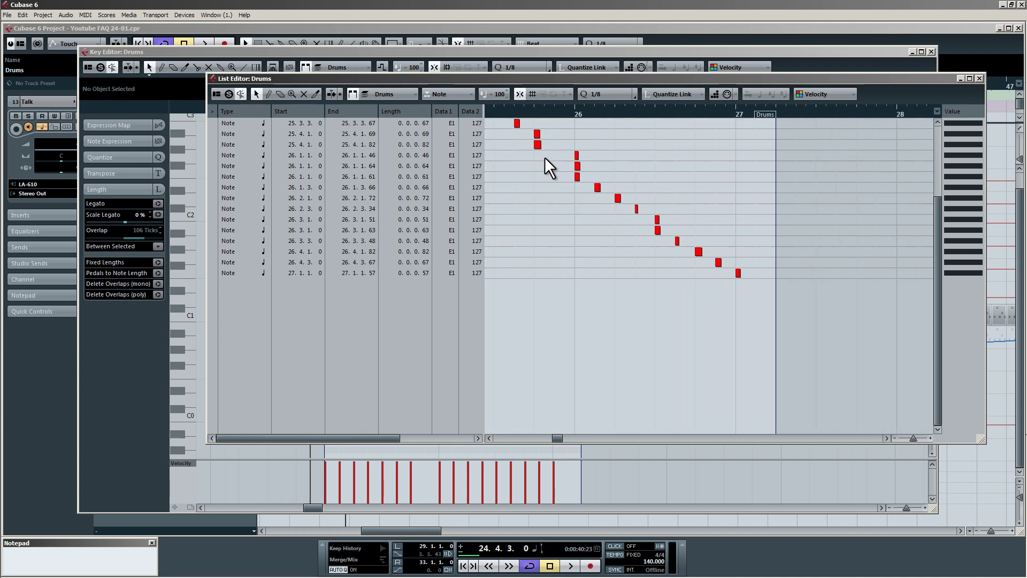
pyautogui.click(528, 110)
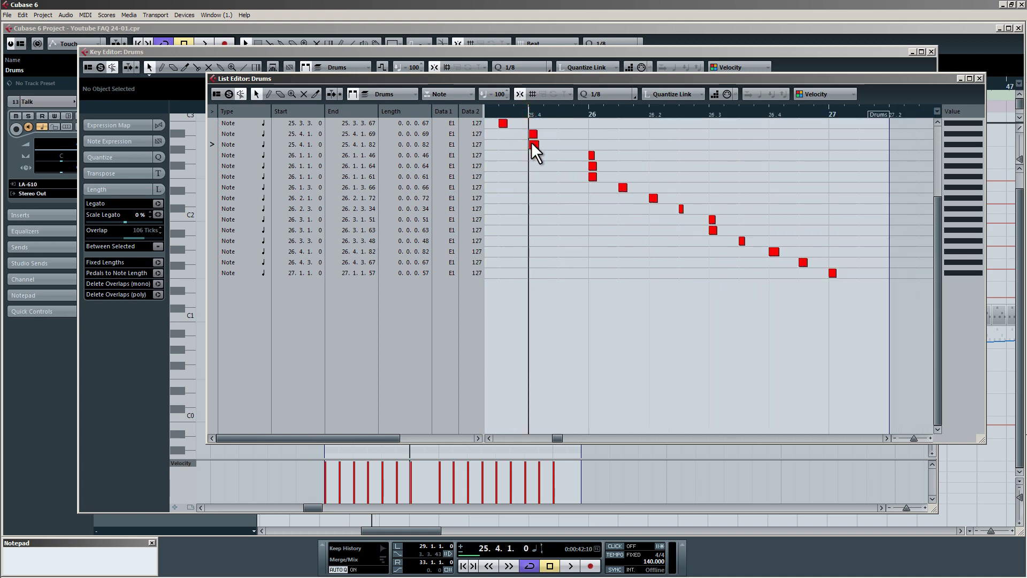
pyautogui.scroll(2, 531, 145)
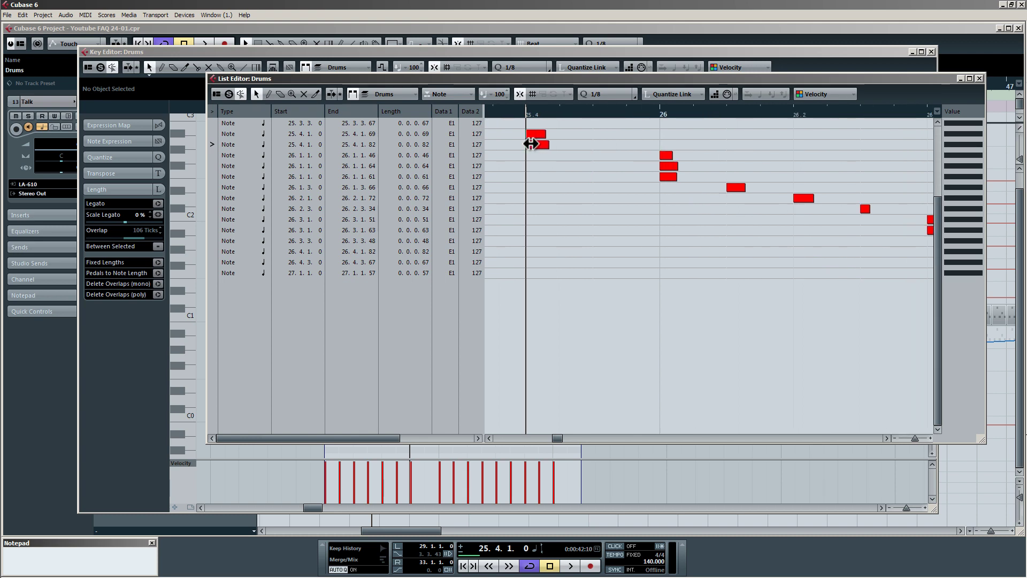
pyautogui.scroll(-4, 547, 159)
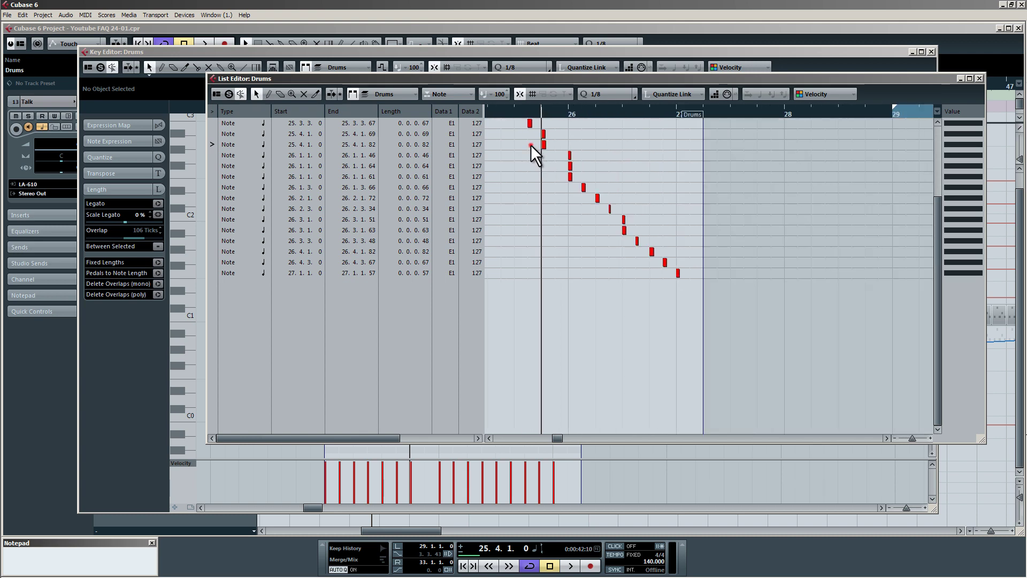
pyautogui.click(530, 144)
pyautogui.press('Delete')
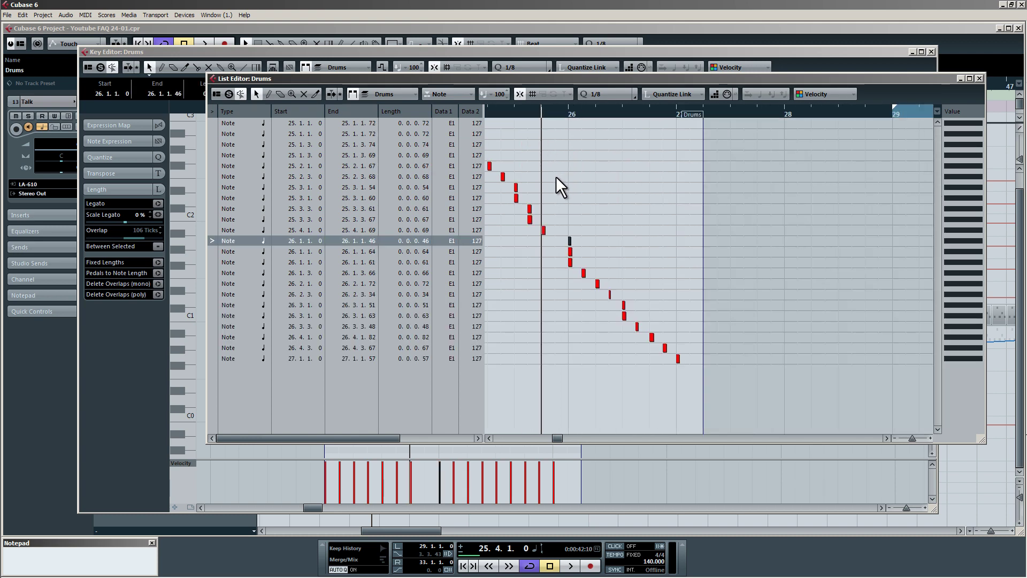
# - Delete the two extra E1 notes starting at 26.1.1.0, keeping only the shortest one
pyautogui.click(488, 439)
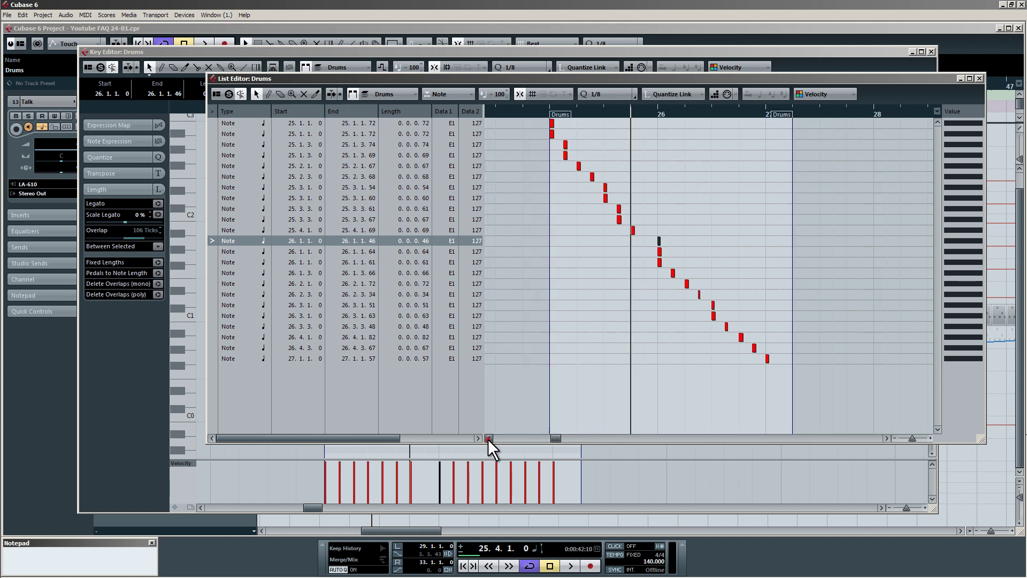
pyautogui.click(659, 252)
pyautogui.press('Delete')
pyautogui.press('Delete')
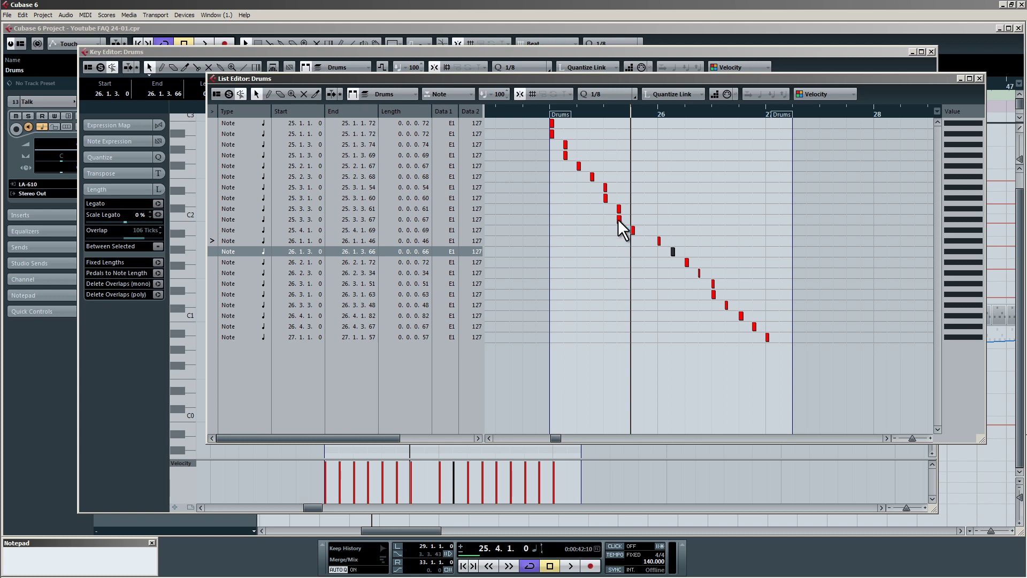
# - Delete the second of each pair of doubled E1 notes at 25.3.3.0, 25.3.1.0 and 25.1.3.0
pyautogui.click(619, 219)
pyautogui.press('Delete')
pyautogui.click(607, 199)
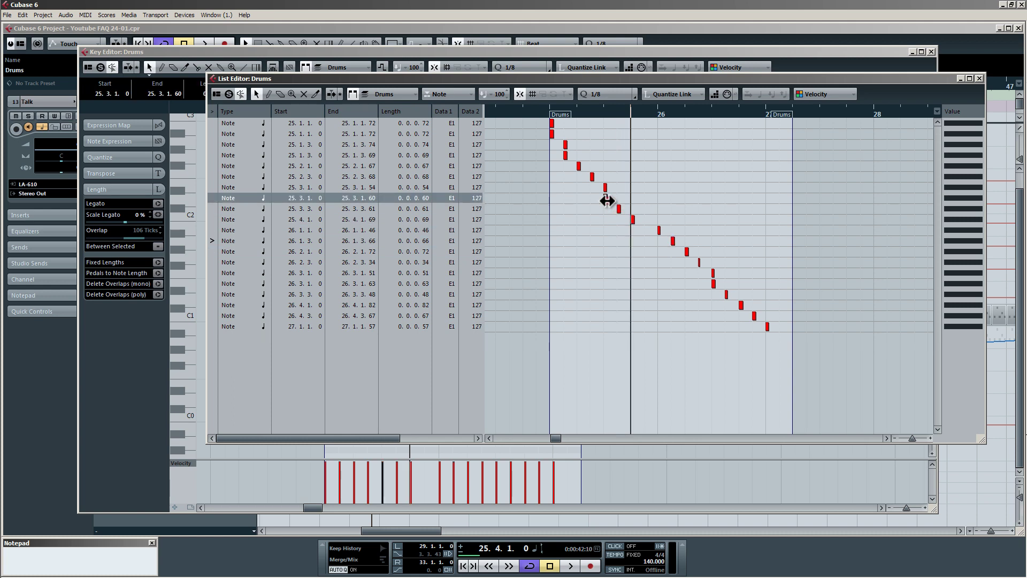
pyautogui.press('Delete')
pyautogui.click(566, 155)
pyautogui.press('Delete')
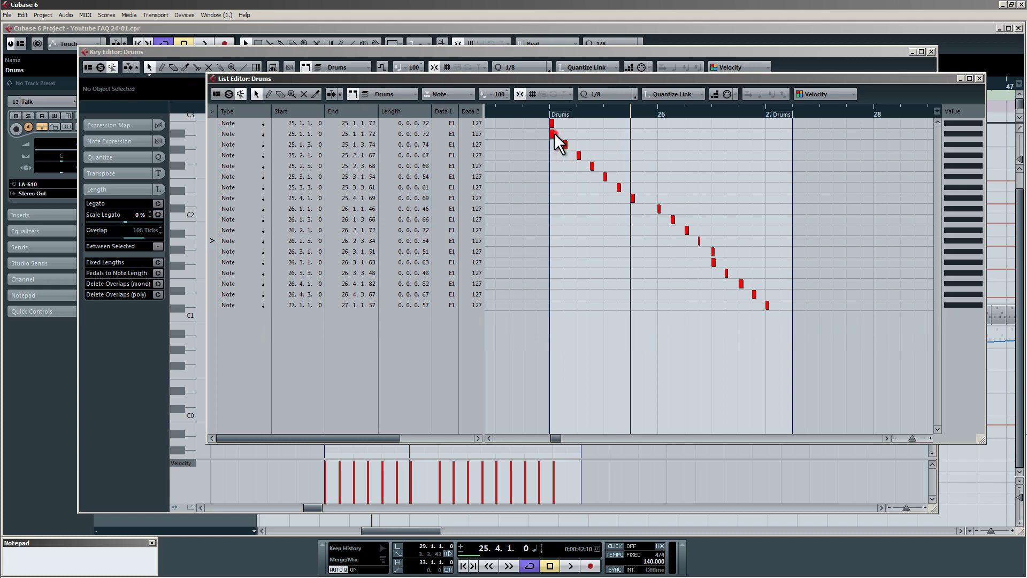
# - Delete the second of each pair of doubled E1 notes at 25.1.1.0 and 26.3.1.0
pyautogui.click(552, 133)
pyautogui.press('Delete')
pyautogui.click(714, 250)
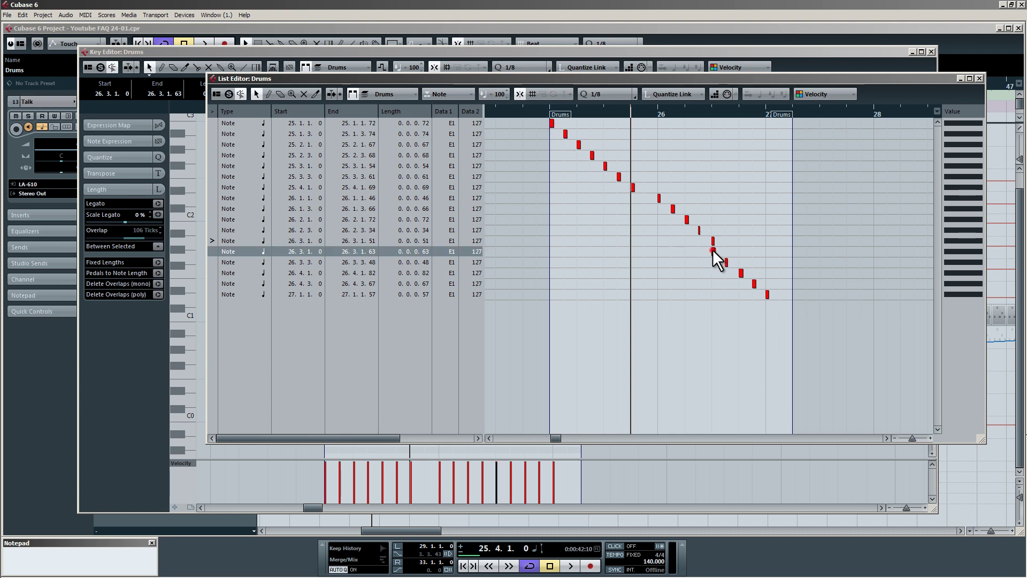
pyautogui.press('Delete')
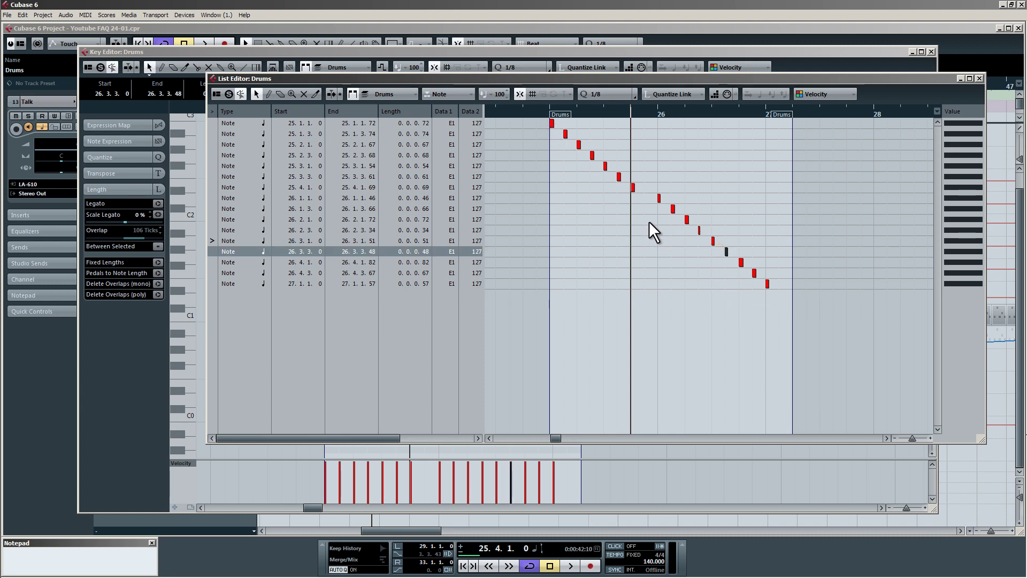
pyautogui.press('g')
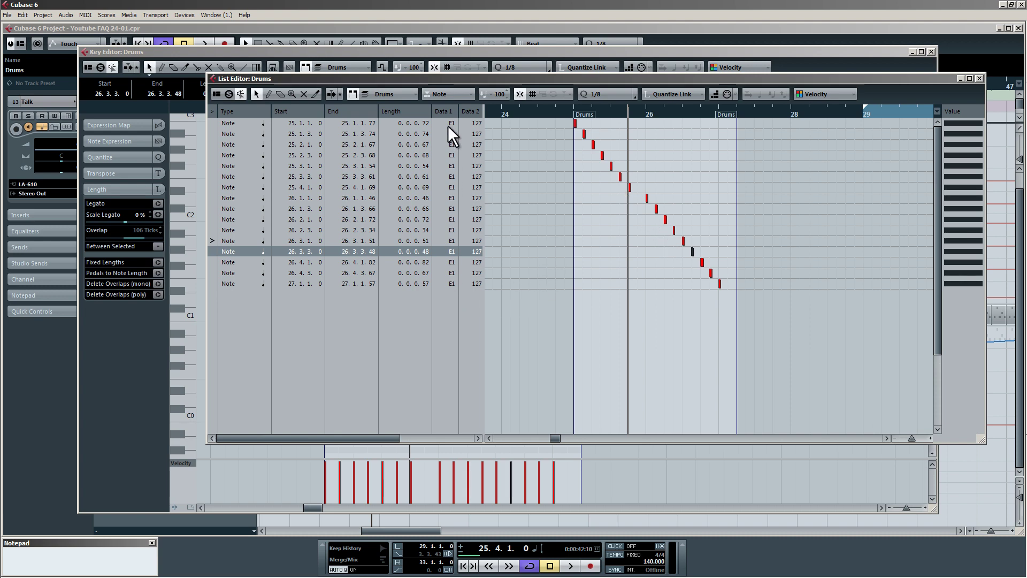
# - Close the List Editor and play back the cleaned E1 pattern from just before bar 25 in the Key Editor
pyautogui.press('Return')
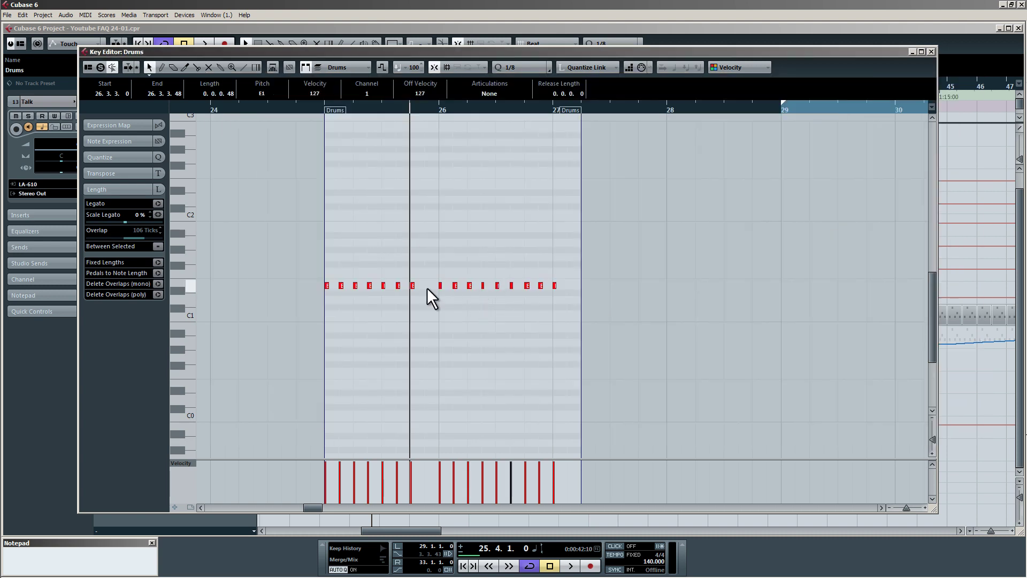
pyautogui.doubleClick(313, 110)
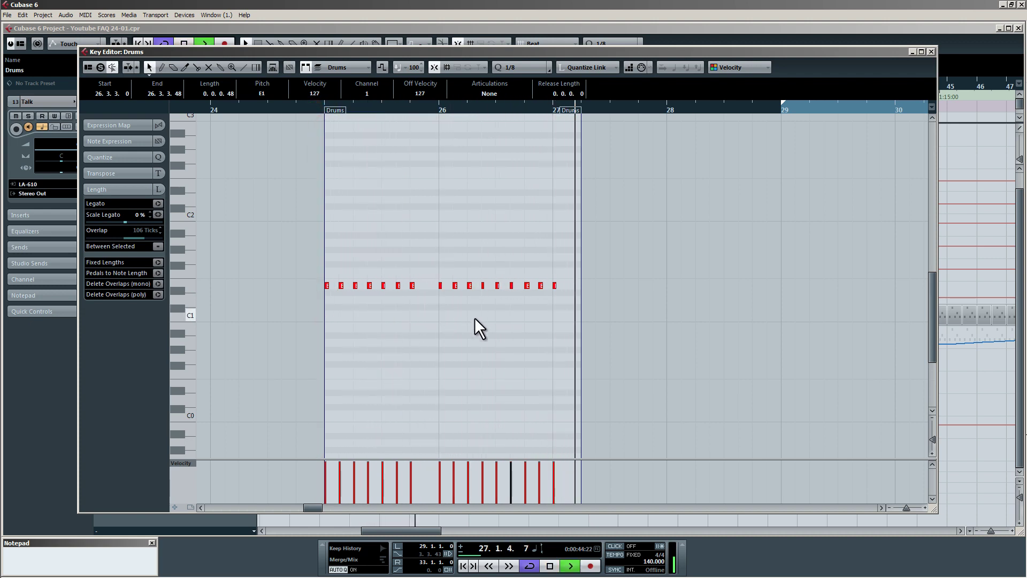
pyautogui.press('space')
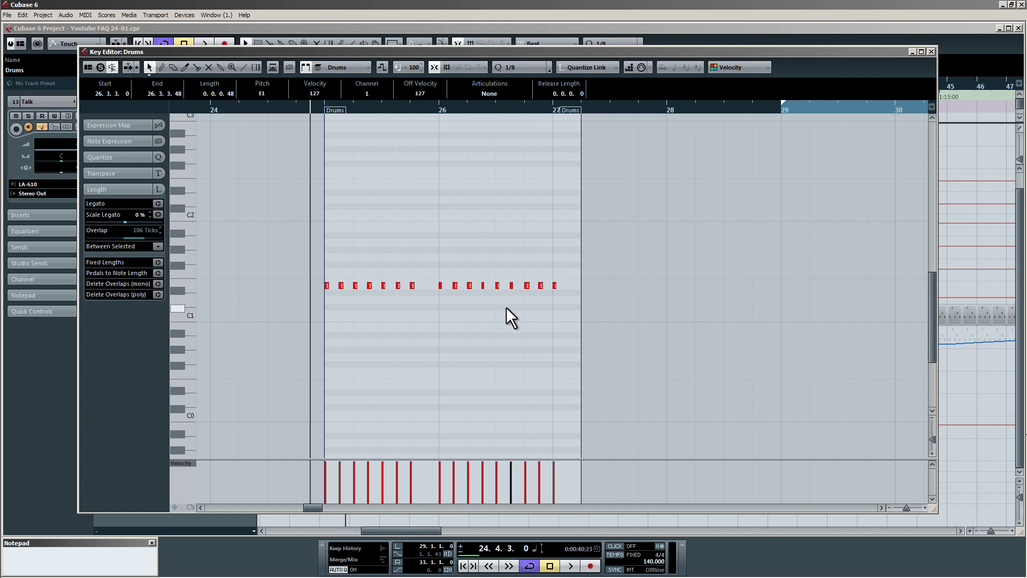
# - Close the Key Editor and delete the two-bar Drums part at bar 25
pyautogui.click(931, 51)
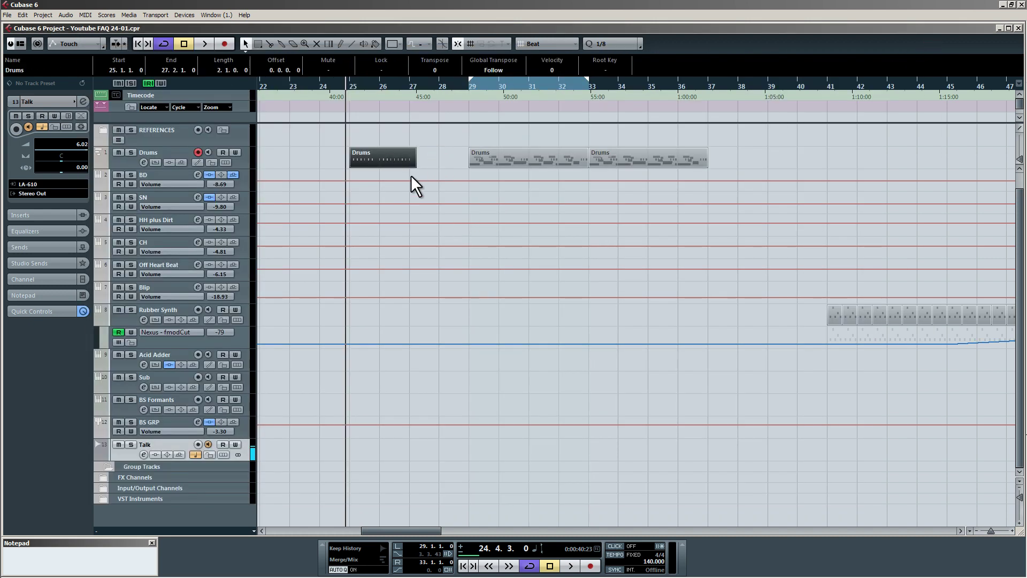
pyautogui.press('Delete')
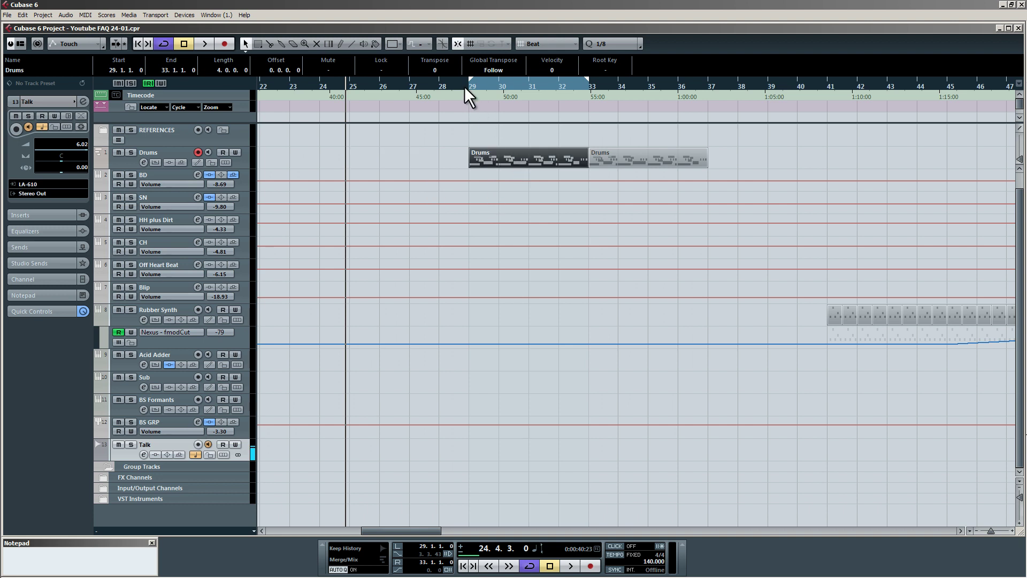
# - Open the Drums part at bar 29 in the Key Editor, and bring up its List Editor
pyautogui.doubleClick(527, 159)
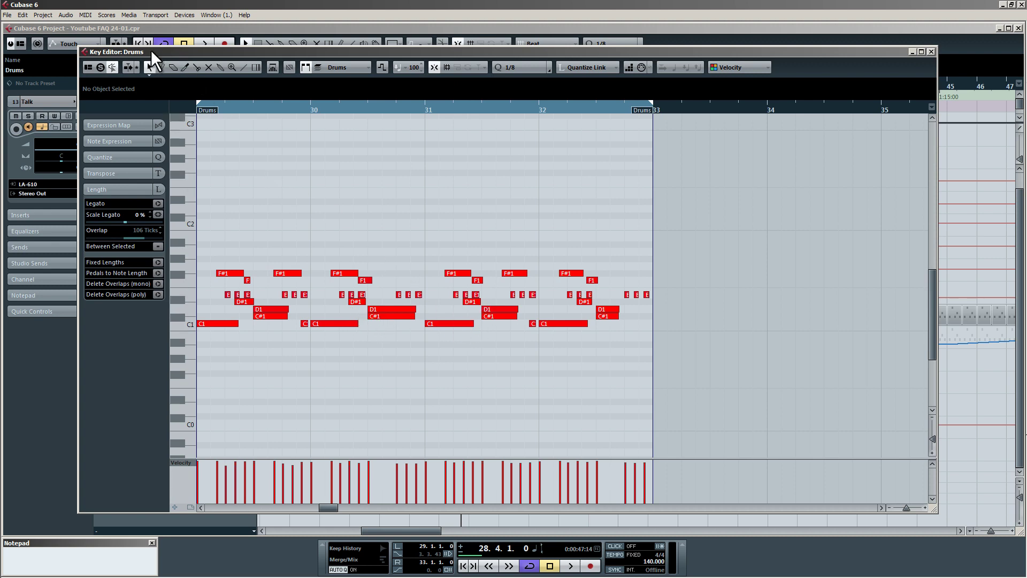
pyautogui.click(85, 16)
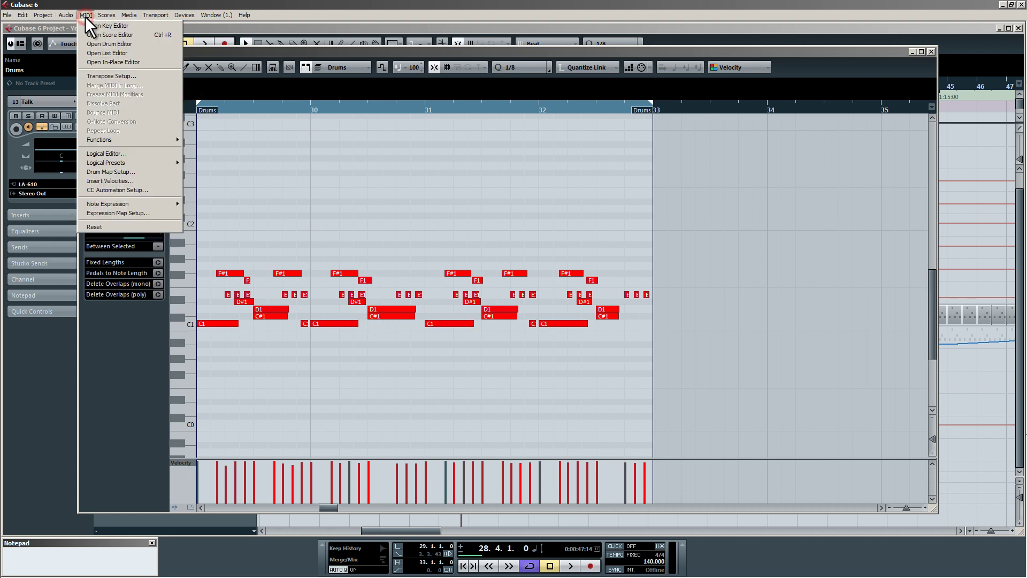
pyautogui.click(112, 53)
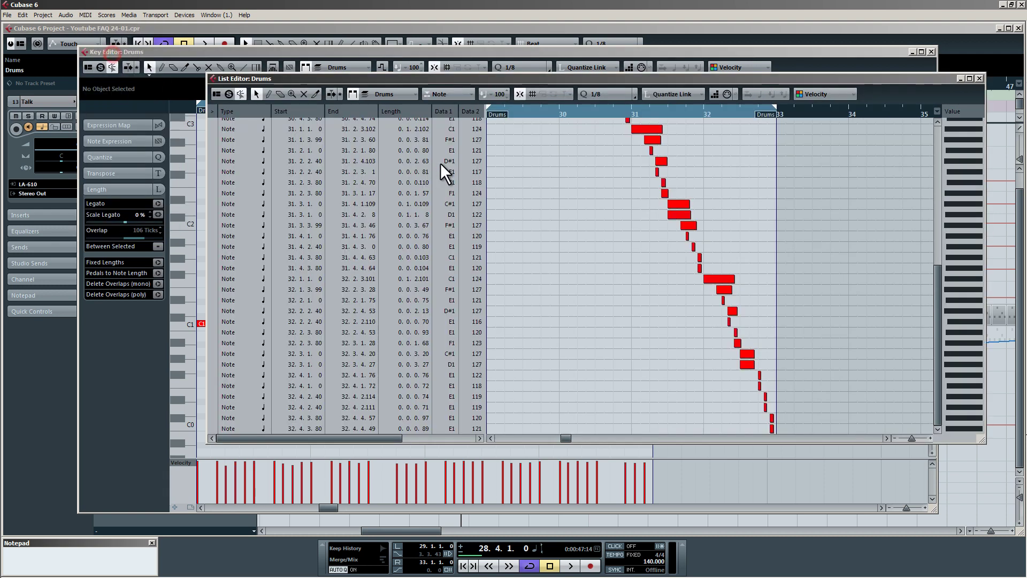
# - Examine the List Editor entries from bar 30 to the end of bar 32 for doubled notes on the same pitch
pyautogui.moveTo(475, 79); pyautogui.dragTo(468, 79)
pyautogui.scroll(4, 574, 170)
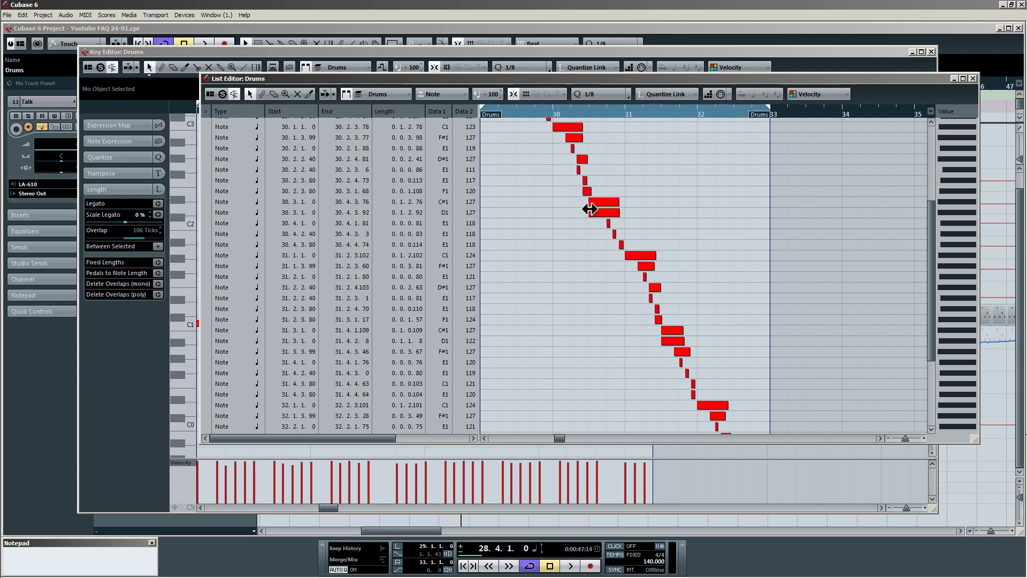
pyautogui.click(588, 113)
pyautogui.press('h')
pyautogui.press('h')
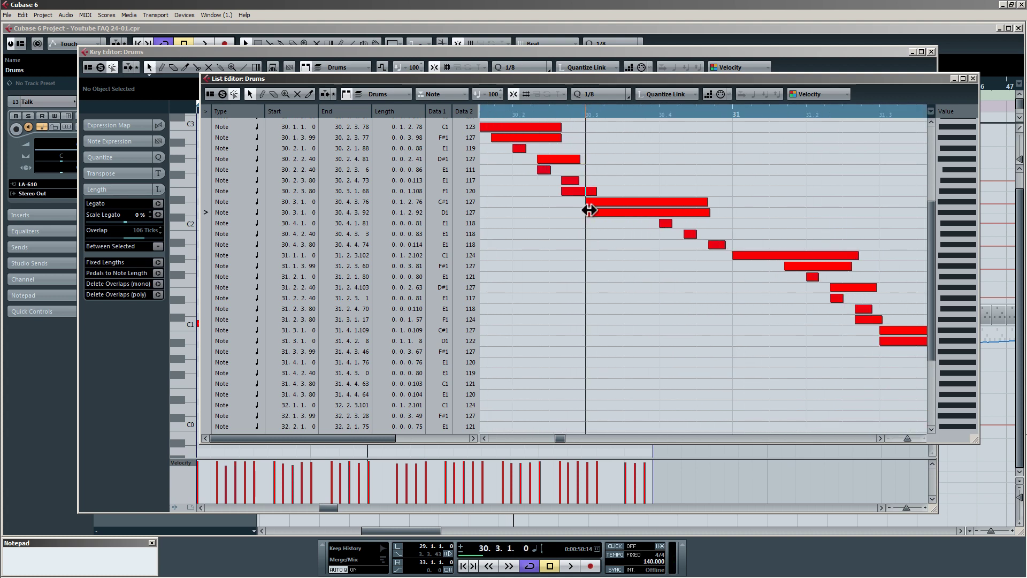
pyautogui.press('g')
pyautogui.press('g')
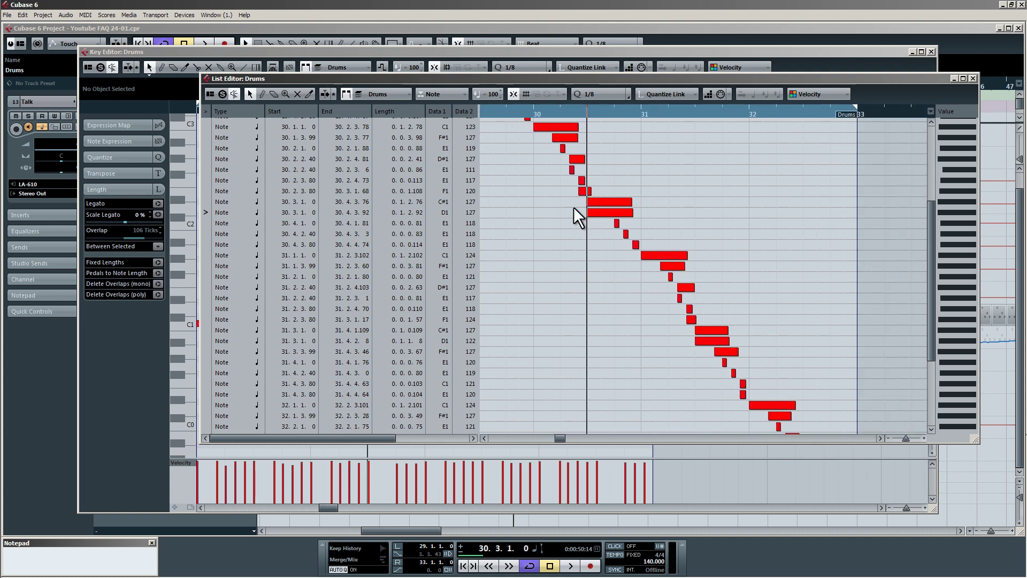
pyautogui.scroll(4, 527, 201)
pyautogui.scroll(-4, 528, 206)
pyautogui.scroll(-3, 562, 311)
pyautogui.scroll(-4, 636, 272)
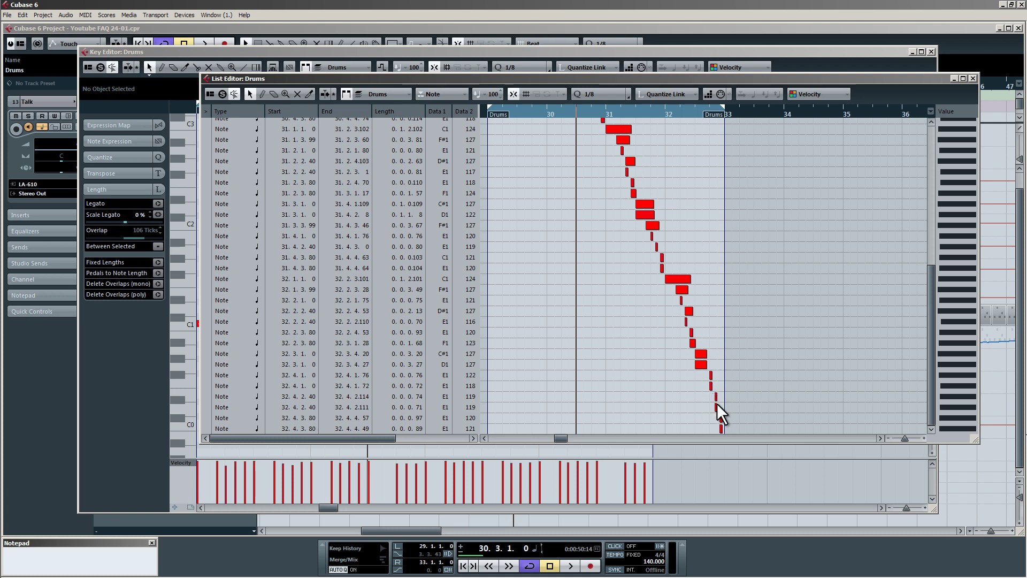
pyautogui.scroll(2, 717, 402)
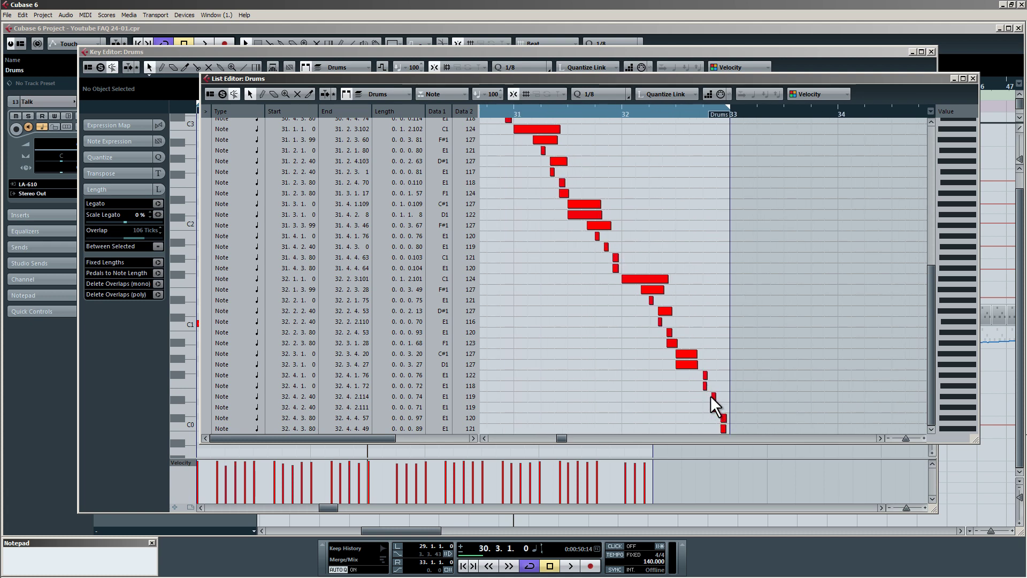
# - Close the List Editor and inspect the last three E1 notes of bar 32 up close in the Key Editor
pyautogui.press('Escape')
pyautogui.scroll(5, 637, 309)
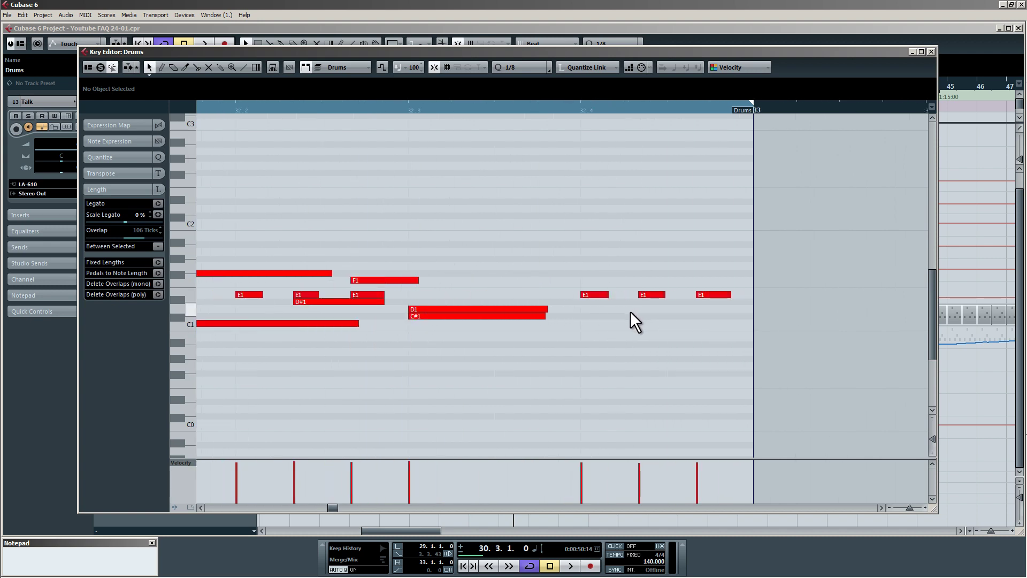
pyautogui.scroll(3, 630, 311)
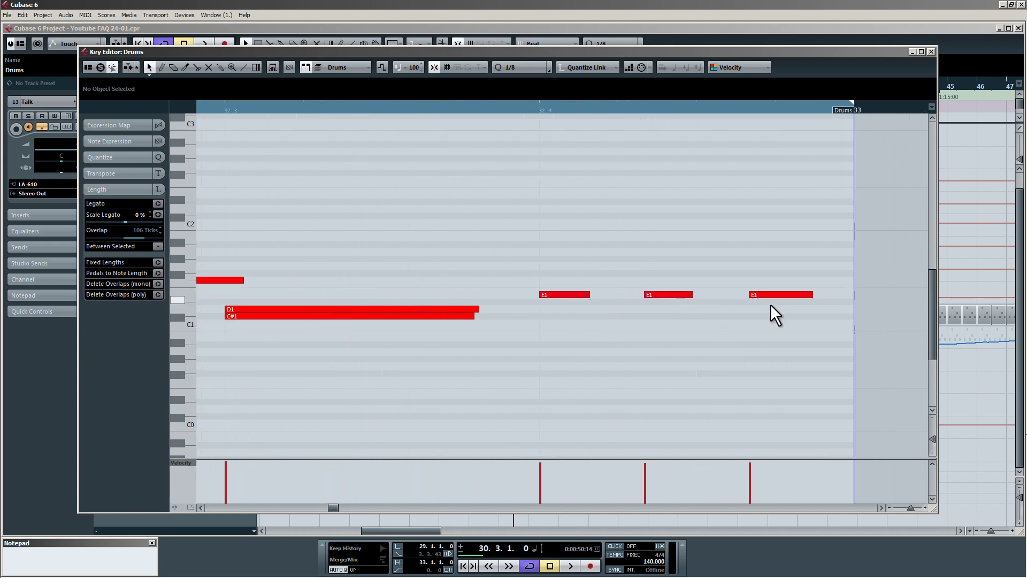
pyautogui.scroll(-3, 797, 307)
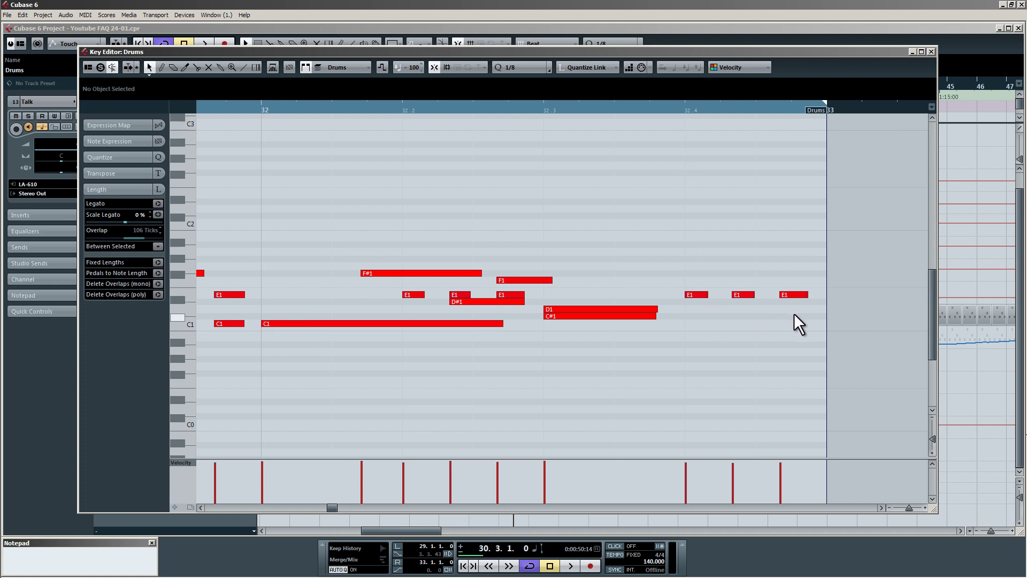
pyautogui.scroll(-3, 797, 318)
pyautogui.scroll(2, 796, 321)
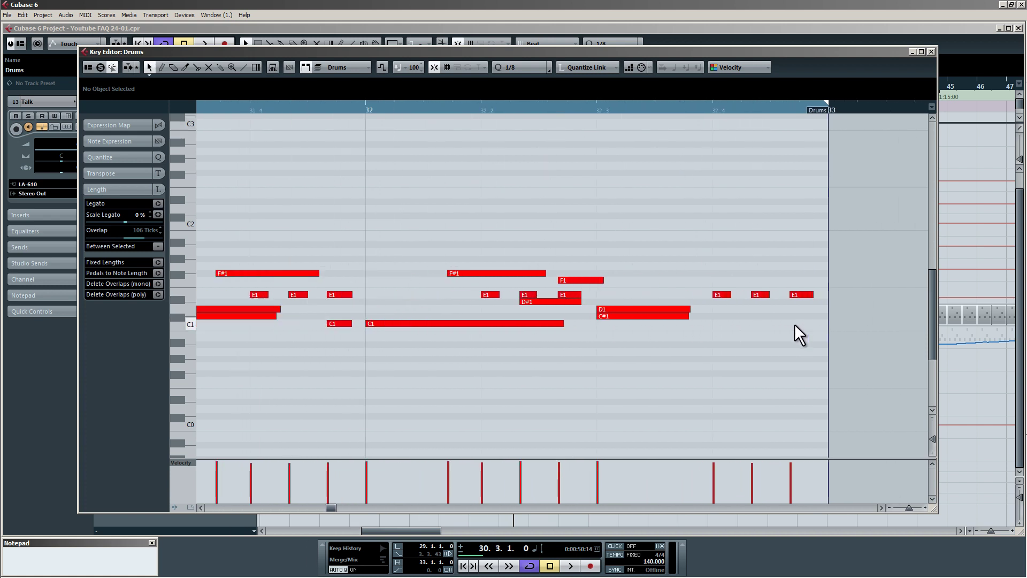
pyautogui.scroll(-3, 794, 323)
# - Play back the Drums part from just before bar 29 and stop playback
pyautogui.click(489, 110)
pyautogui.press('space')
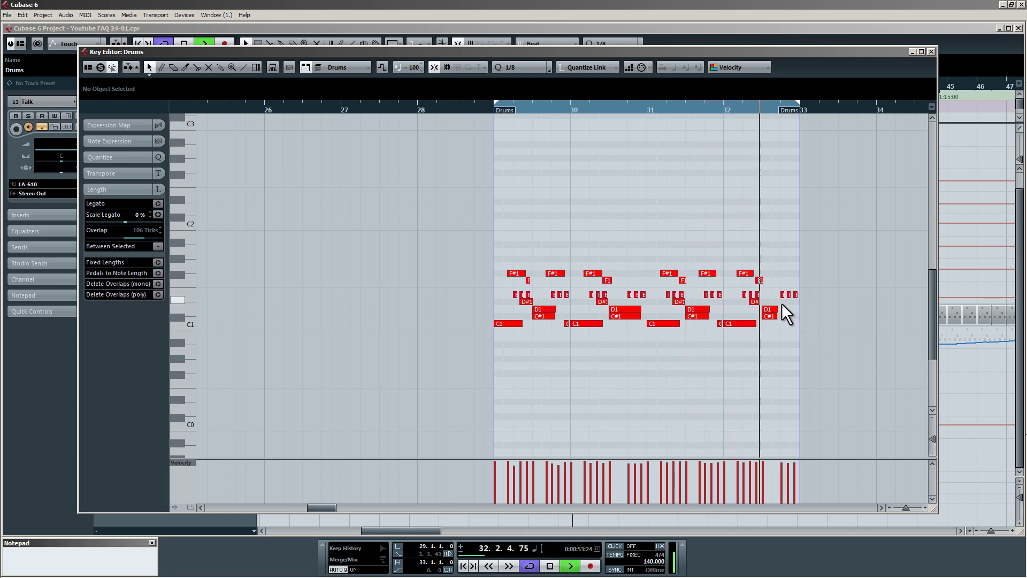
pyautogui.press('space')
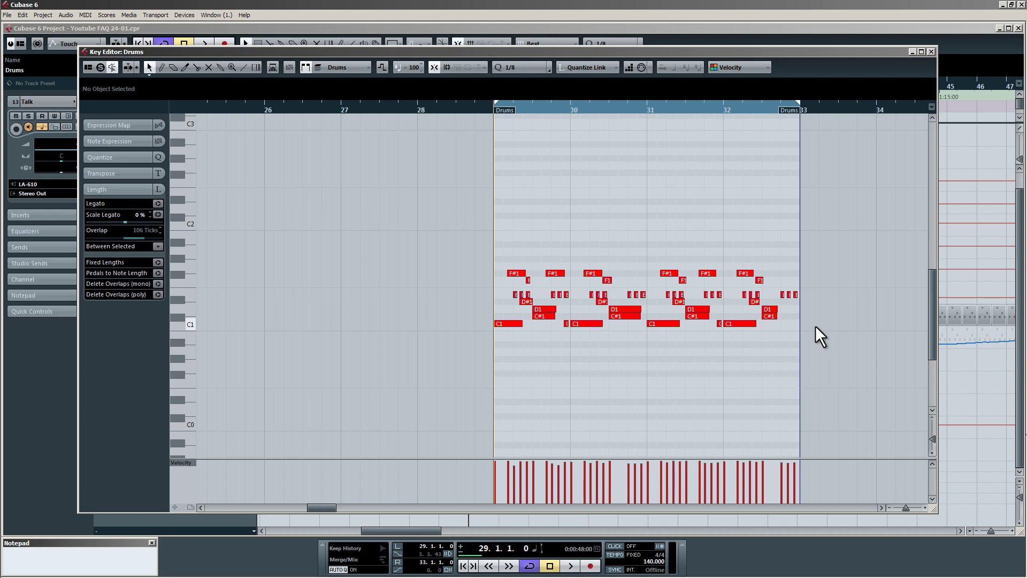
# - Select all notes of the part and check the individual E1 notes on beat 4 of bar 32 for hidden doubles
pyautogui.moveTo(838, 327); pyautogui.dragTo(505, 229)
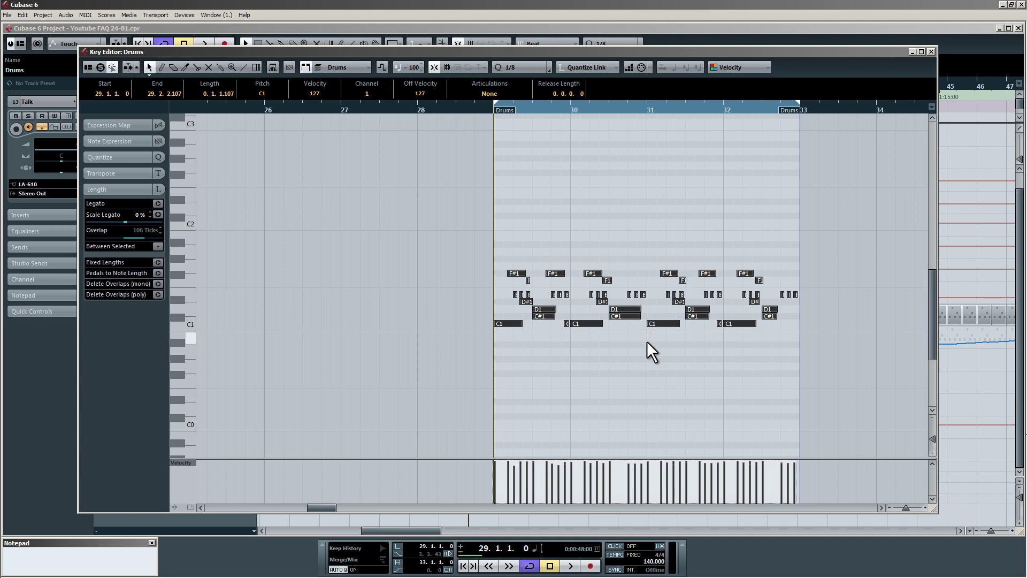
pyautogui.click(782, 295)
pyautogui.click(788, 295)
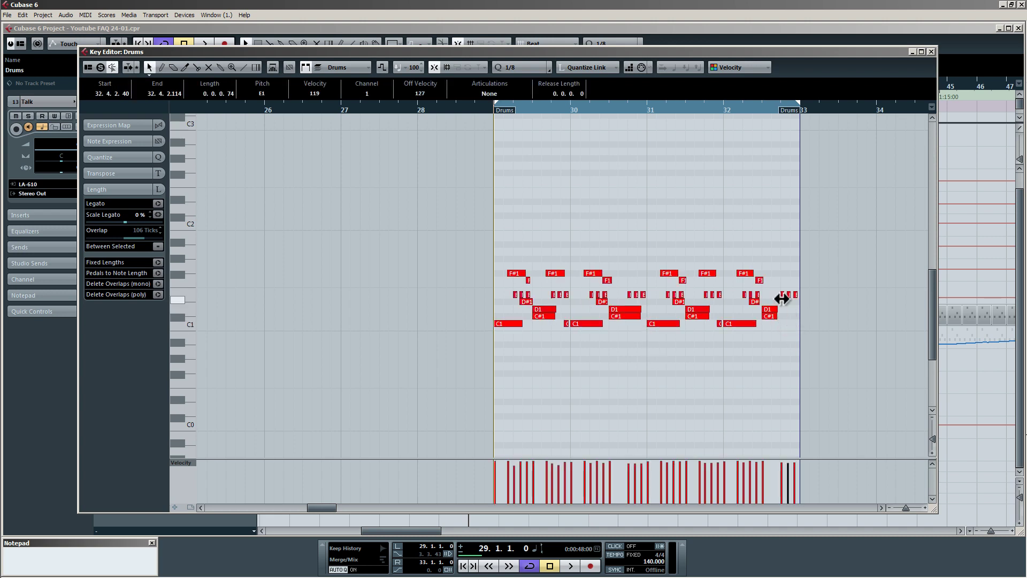
pyautogui.scroll(4, 785, 301)
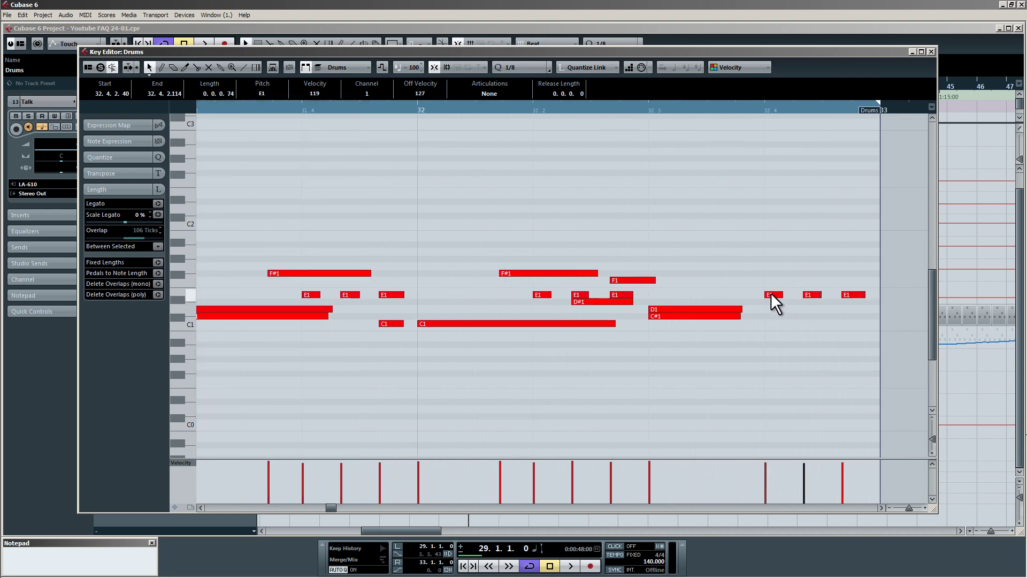
pyautogui.click(772, 293)
pyautogui.press('Right')
pyautogui.click(777, 310)
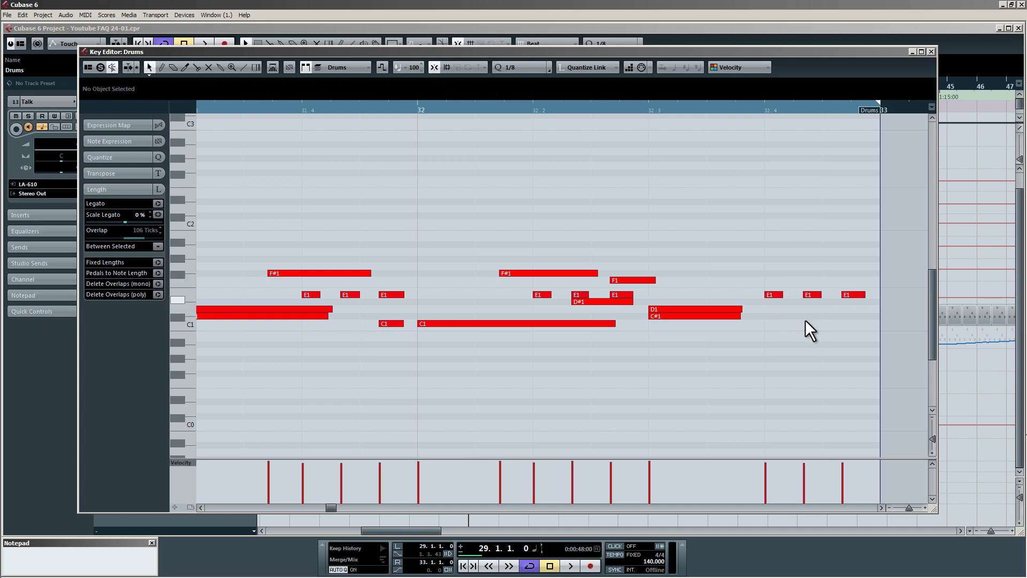
# - Select all notes in the Drums part and apply the Delete Doubles function
pyautogui.hotkey('shift', 'f')
pyautogui.hotkey('ctrl', 'a')
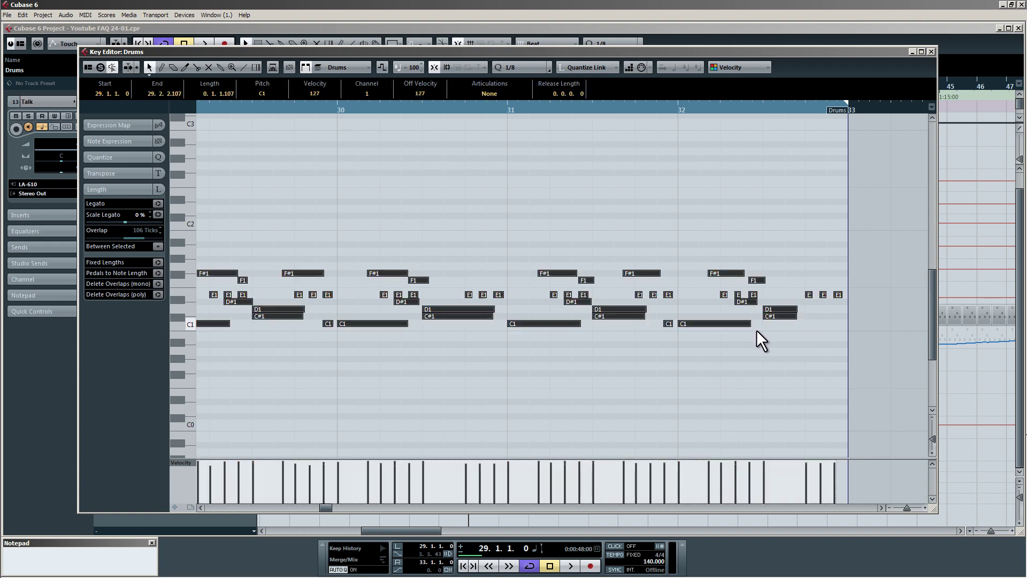
pyautogui.rightClick(715, 322)
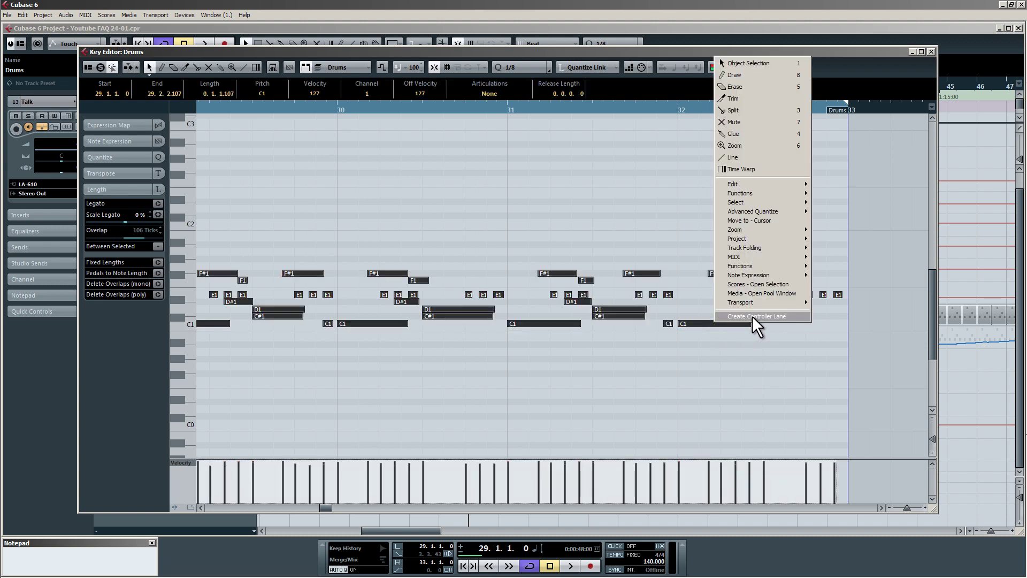
pyautogui.moveTo(737, 258)
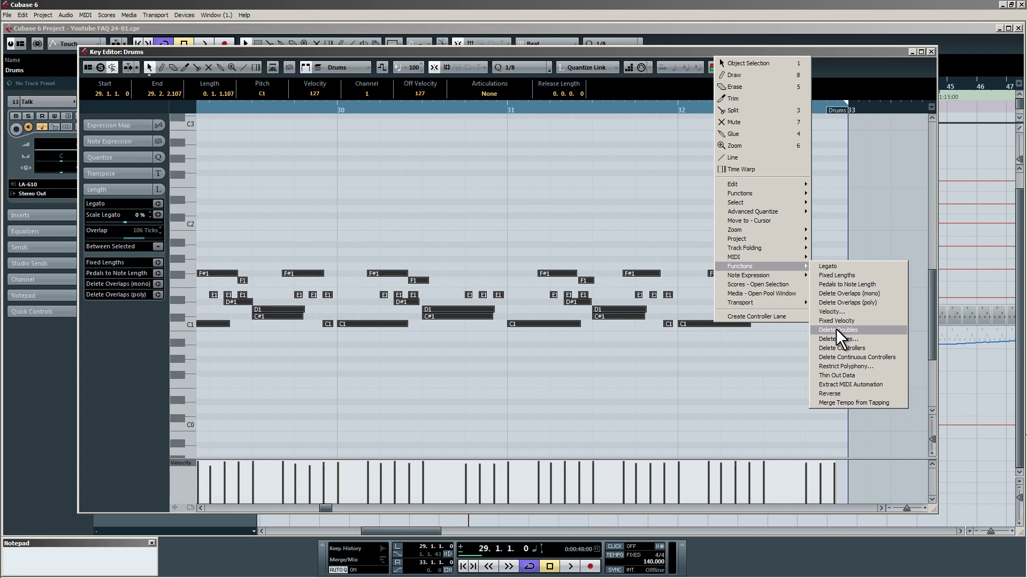
pyautogui.click(837, 330)
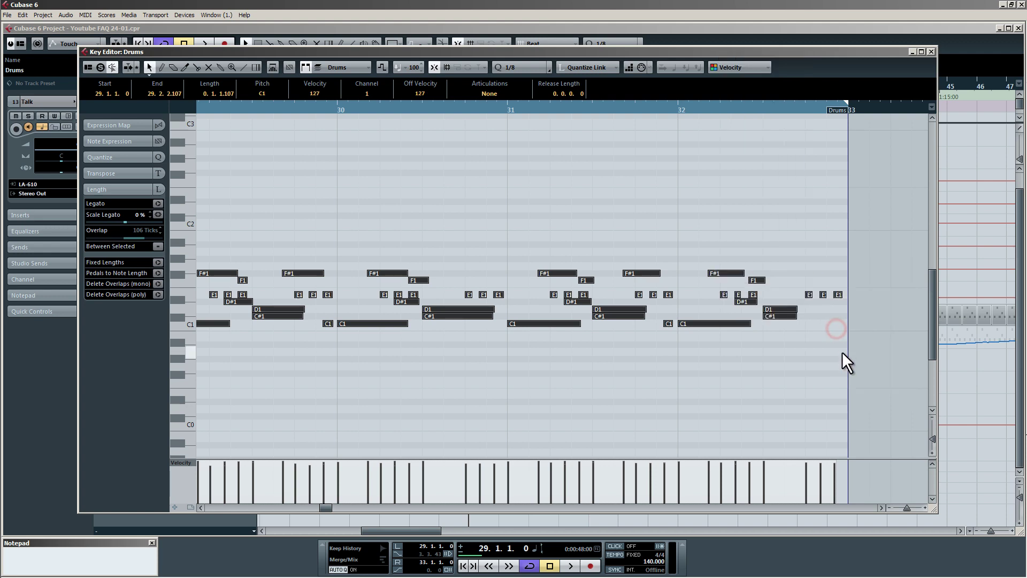
# - Select the last three E1 notes of bar 32, check them in the List Editor for doubles, and close both editors
pyautogui.click(820, 336)
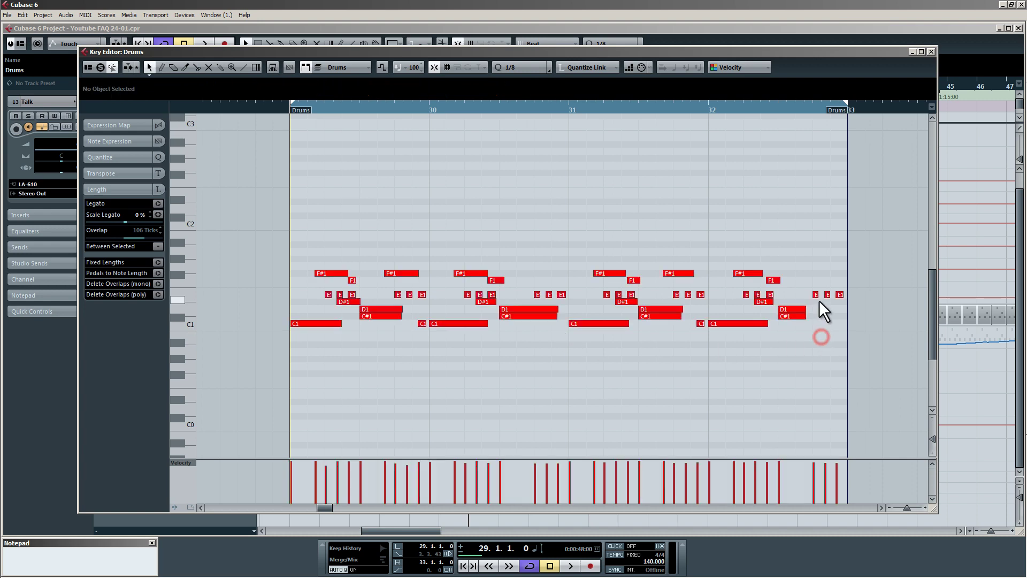
pyautogui.moveTo(816, 307); pyautogui.dragTo(839, 292)
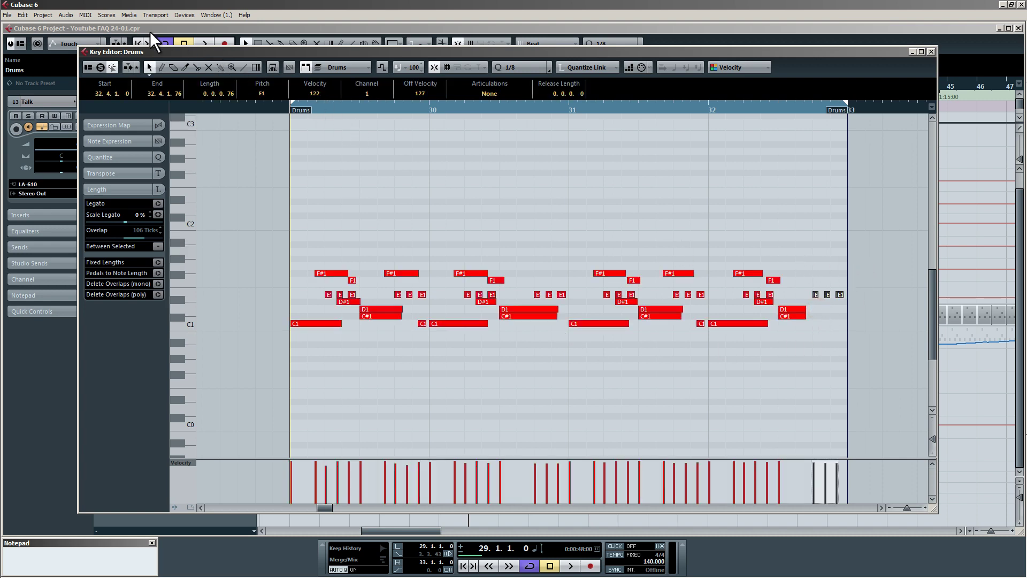
pyautogui.click(85, 15)
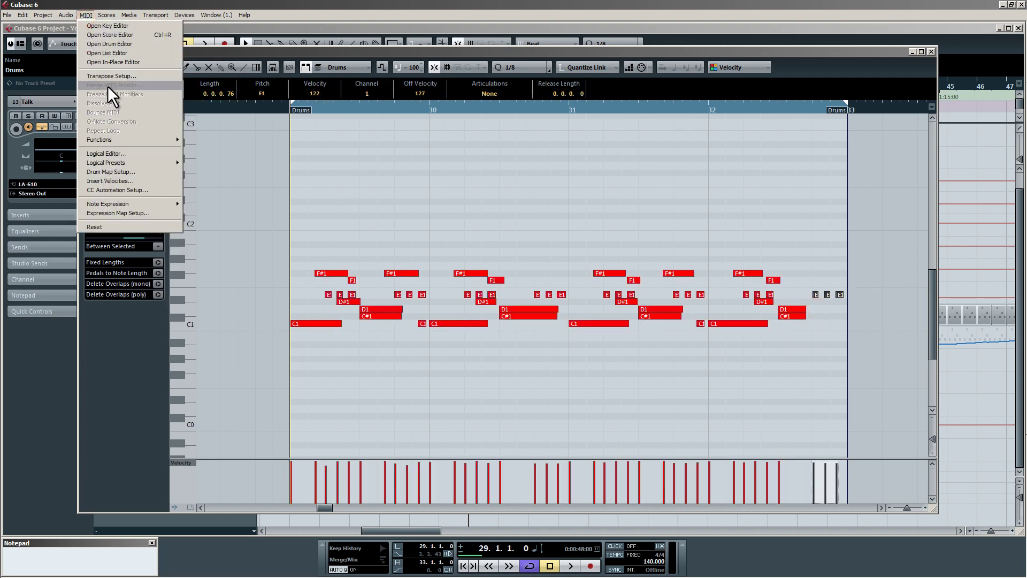
pyautogui.click(108, 53)
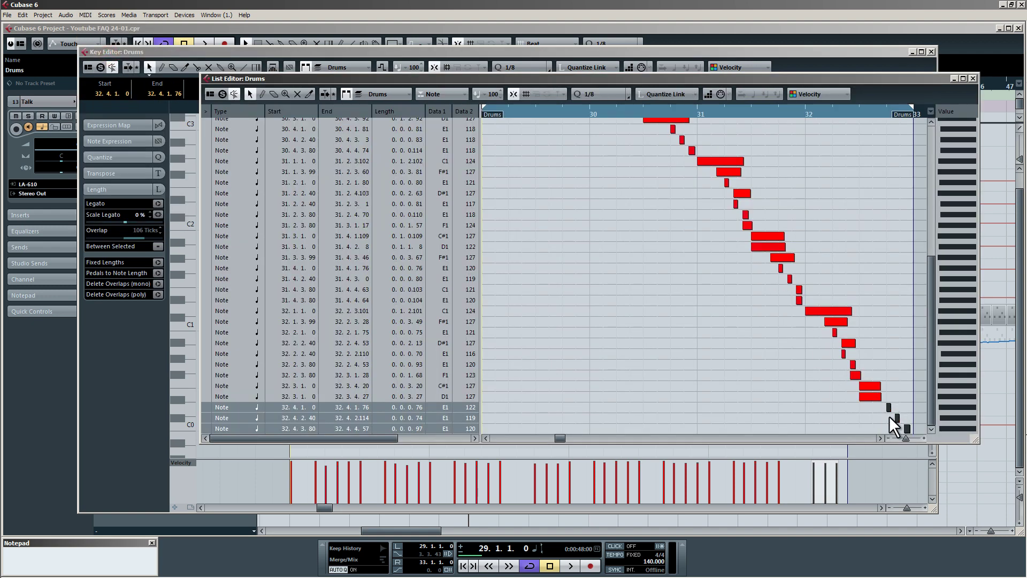
pyautogui.click(973, 79)
pyautogui.click(932, 52)
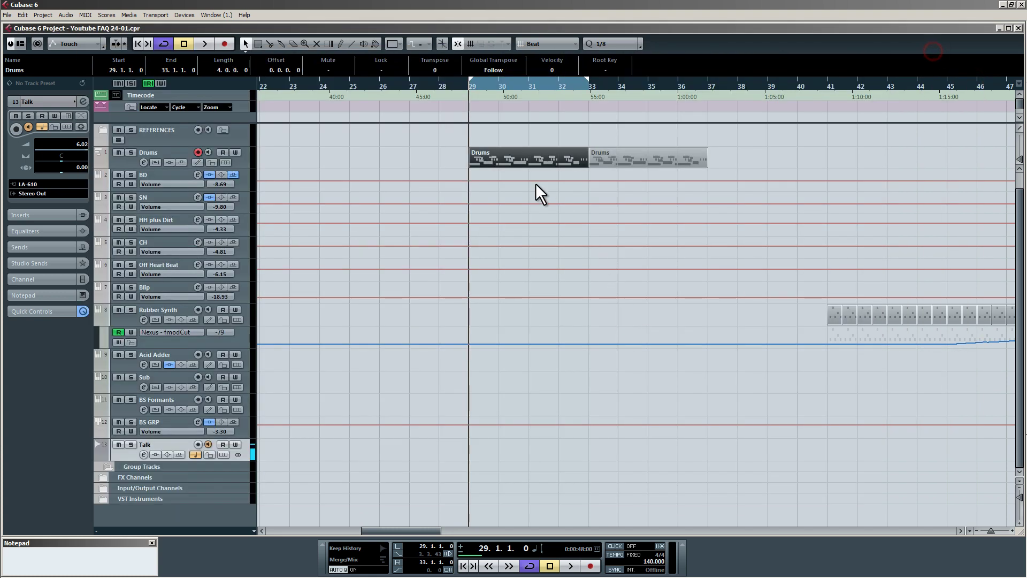
# - Record a new drum pattern on the Drums track starting at bar 22
pyautogui.click(445, 149)
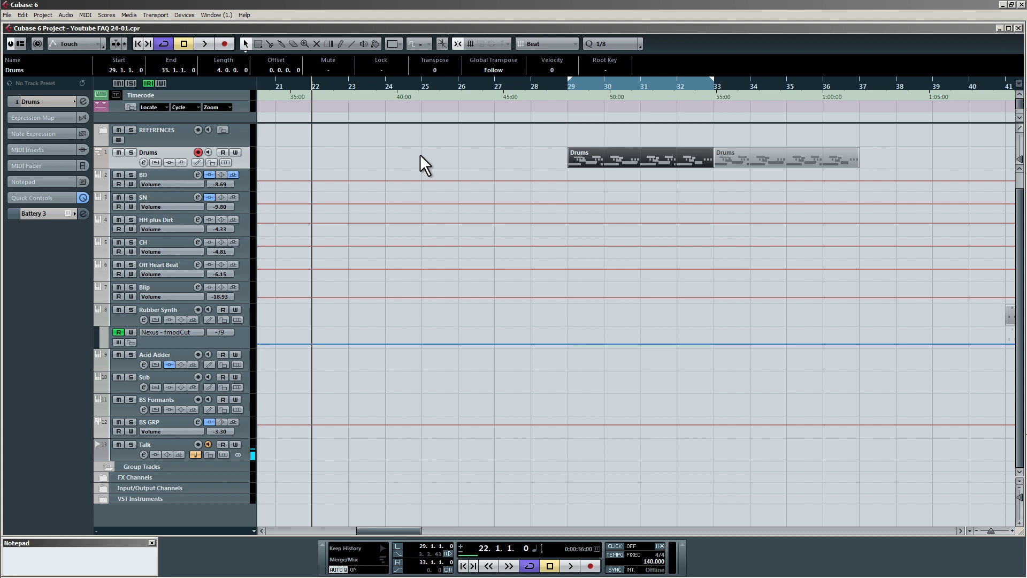
pyautogui.press('KP_Multiply')
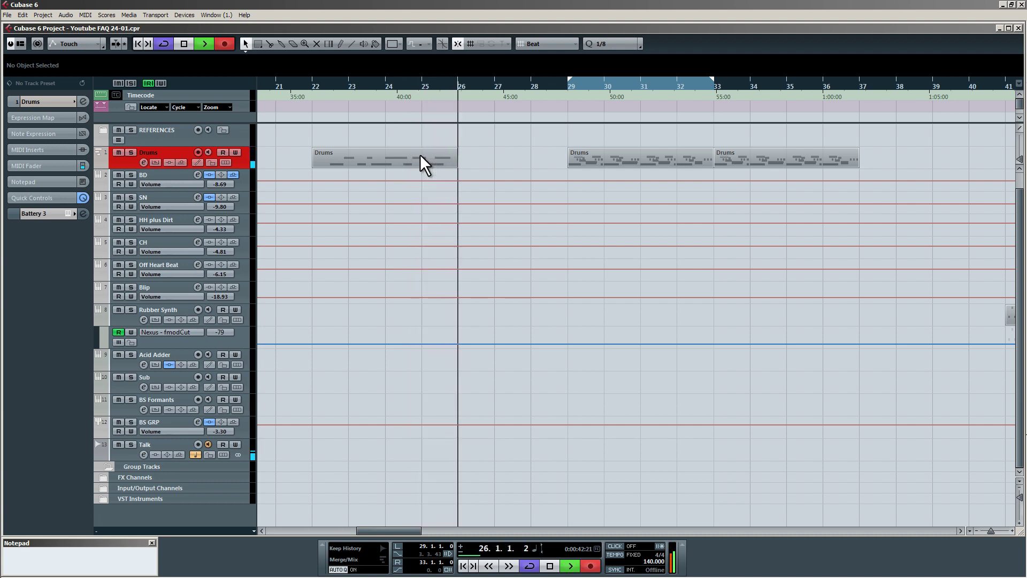
pyautogui.press('space')
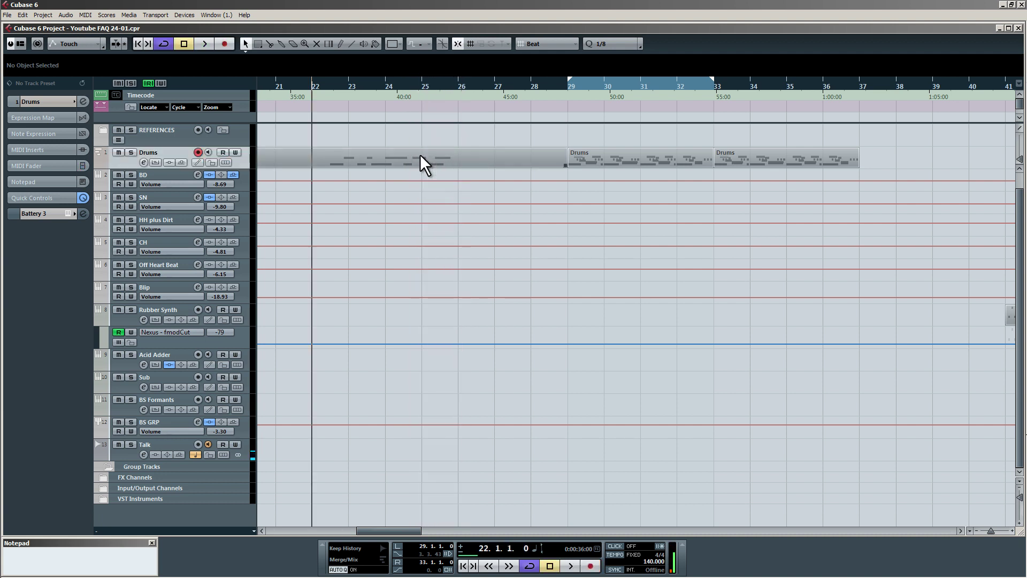
# - Trim the newly recorded Drums part to bars 22 to 26 by splitting off and deleting the surplus
pyautogui.click(308, 157)
pyautogui.keyDown('alt'); pyautogui.click(460, 158); pyautogui.keyUp('alt')
pyautogui.click(480, 156)
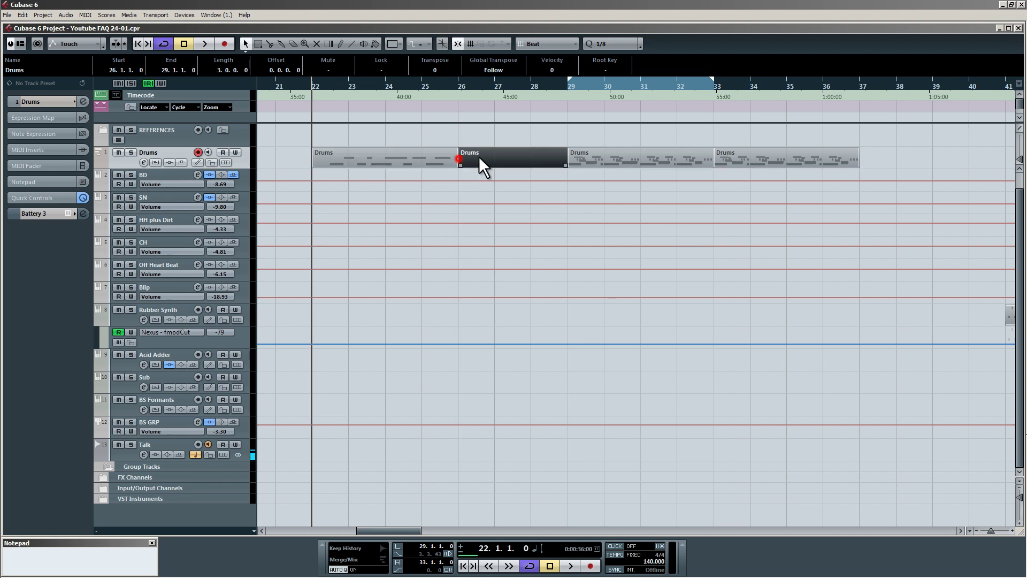
pyautogui.press('Delete')
# - Open the trimmed Drums part in the Key Editor and examine the note lengths and gaps between the C2 and F2 notes
pyautogui.doubleClick(424, 155)
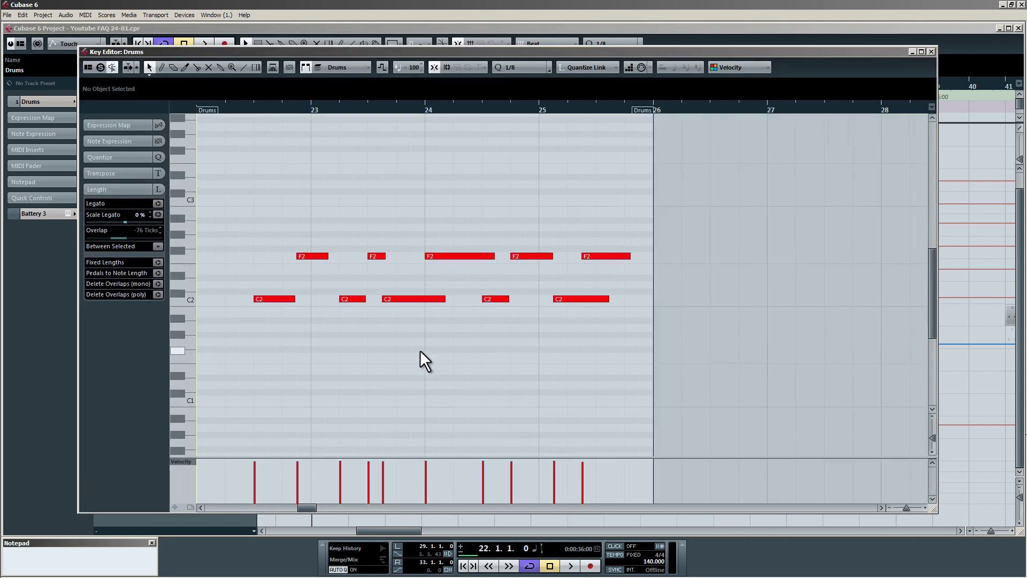
pyautogui.scroll(4, 284, 303)
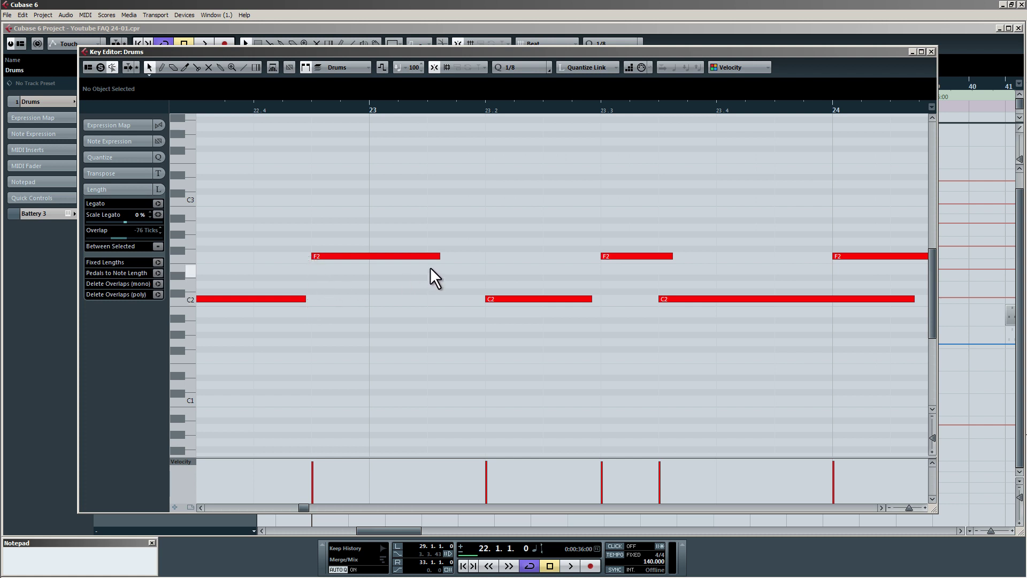
pyautogui.scroll(-2, 470, 291)
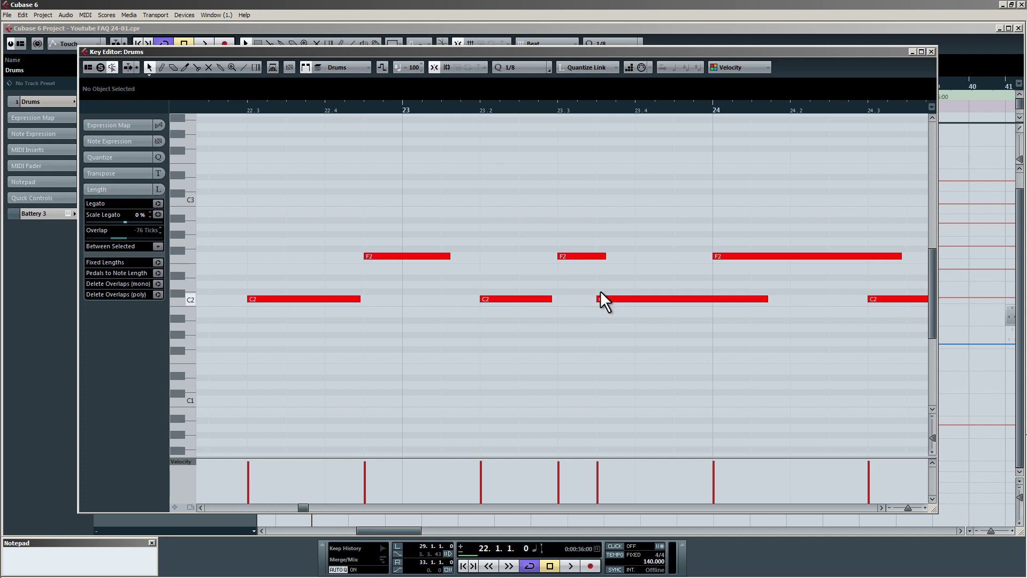
pyautogui.scroll(-6, 614, 343)
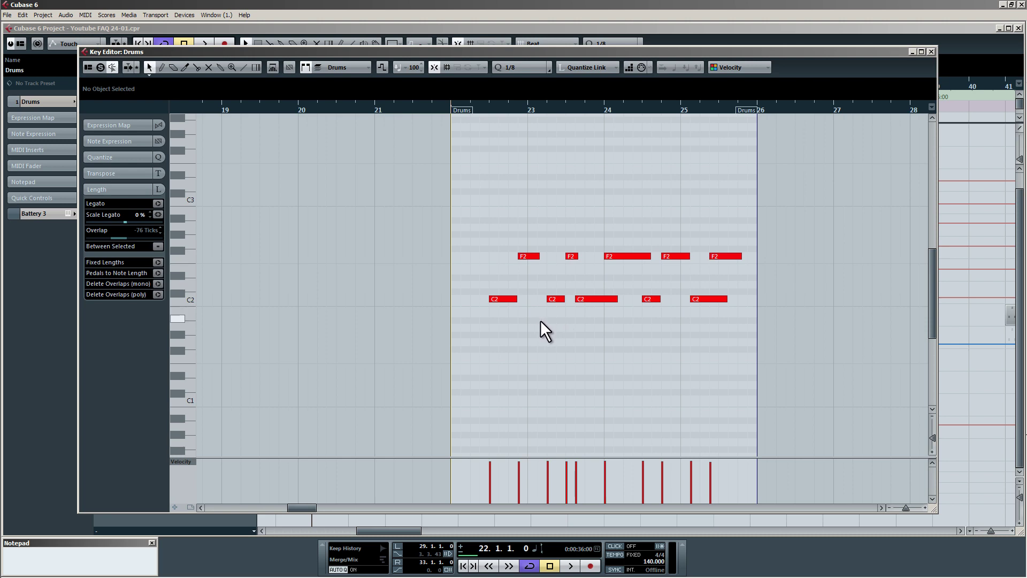
pyautogui.scroll(3, 535, 319)
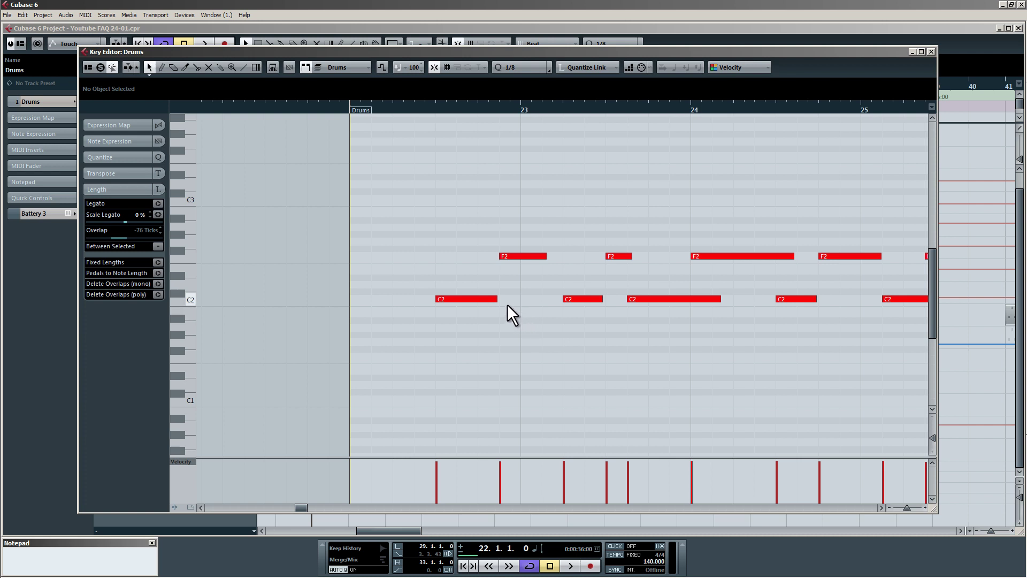
pyautogui.scroll(2, 505, 310)
pyautogui.scroll(-2, 505, 310)
pyautogui.press('g')
pyautogui.press('g')
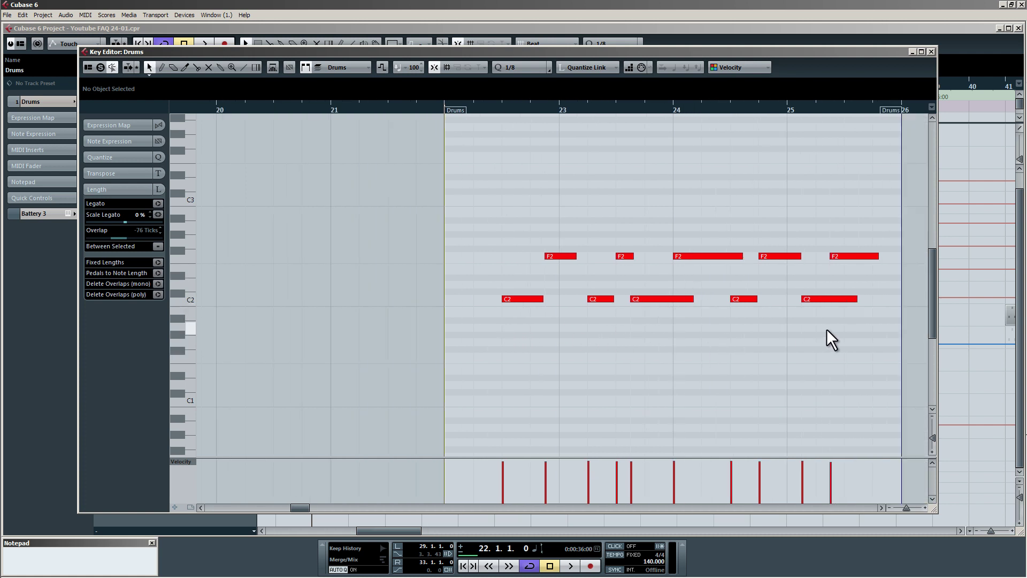
# - Select all notes in the part, apply Legato at 100 % scale, and set the overlap to -99 ticks
pyautogui.moveTo(900, 329); pyautogui.dragTo(521, 256)
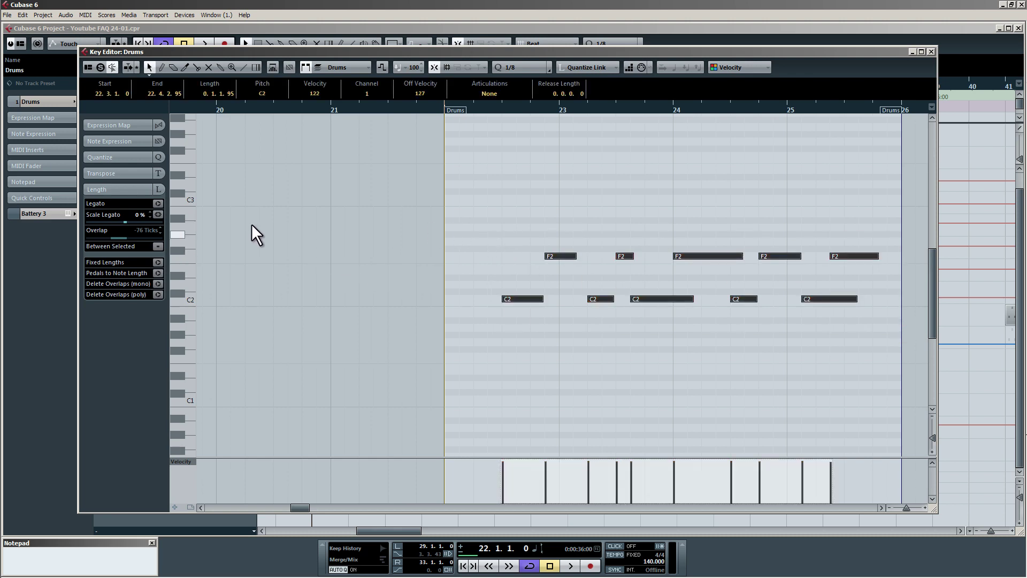
pyautogui.click(158, 203)
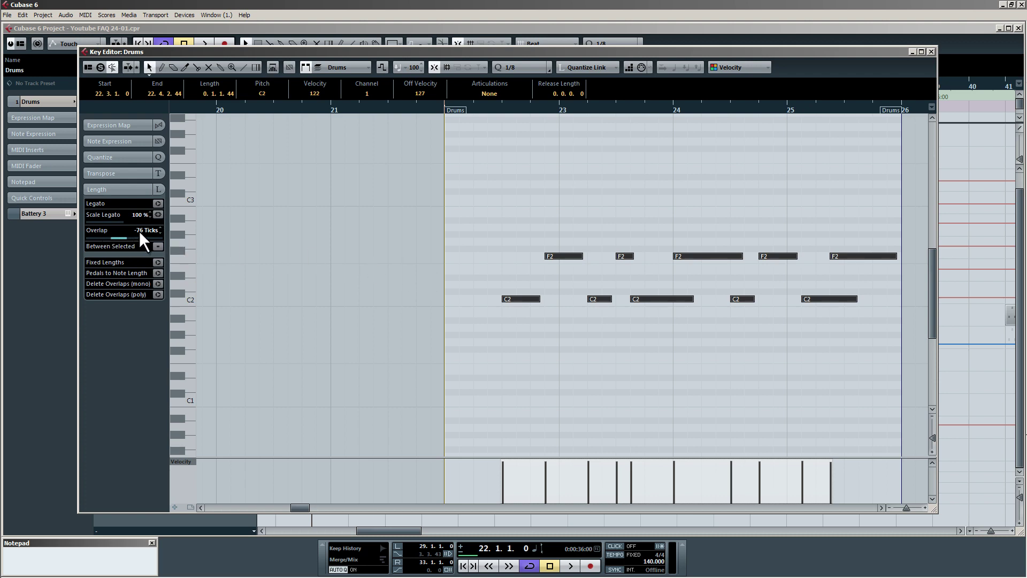
pyautogui.moveTo(115, 237)
pyautogui.mouseDown()
pyautogui.moveTo(107, 237)
pyautogui.moveTo(116, 238)
pyautogui.mouseUp()
pyautogui.moveTo(117, 236); pyautogui.dragTo(116, 237)
pyautogui.moveTo(117, 238); pyautogui.dragTo(112, 238)
pyautogui.moveTo(111, 239); pyautogui.dragTo(109, 238)
pyautogui.scroll(4, 547, 317)
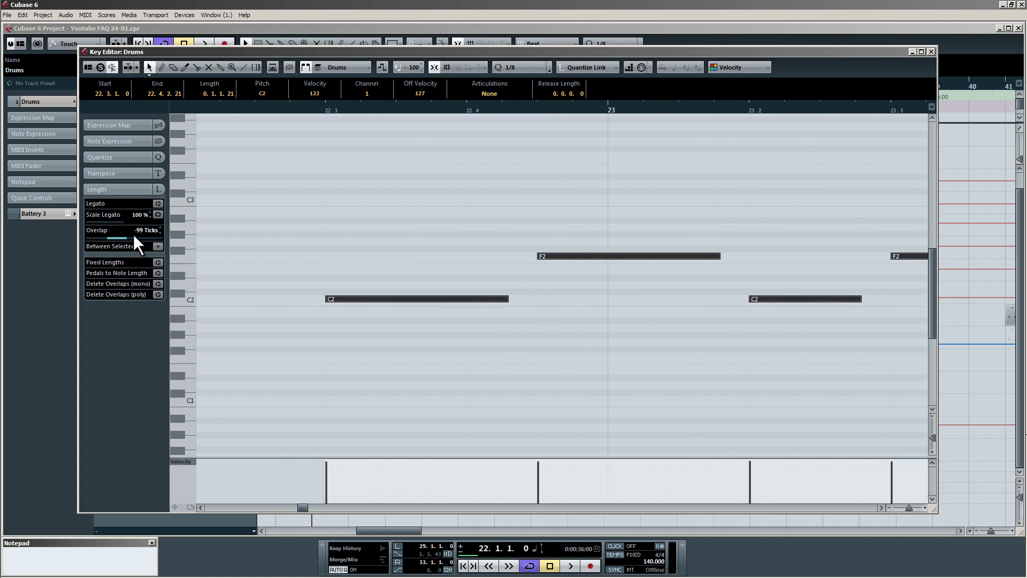
# - Set the legato overlap of the selected notes to 0 ticks
pyautogui.moveTo(111, 240); pyautogui.dragTo(137, 230)
pyautogui.write('0')
pyautogui.press('Return')
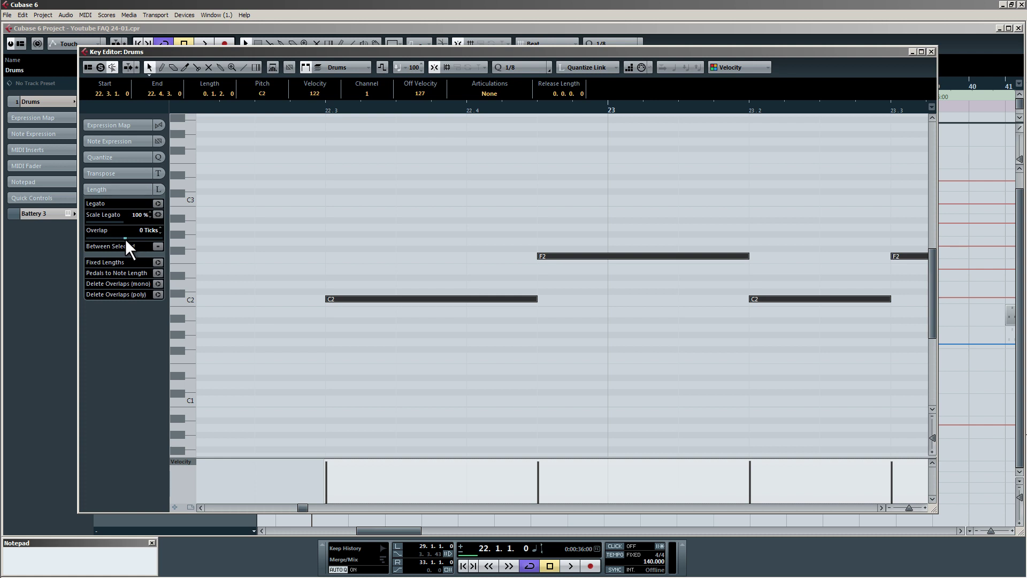
# - Raise the legato overlap of the selected notes to 29 ticks and check the result across the whole part
pyautogui.moveTo(126, 239); pyautogui.dragTo(128, 239)
pyautogui.moveTo(132, 238); pyautogui.dragTo(132, 238)
pyautogui.moveTo(130, 239); pyautogui.dragTo(128, 239)
pyautogui.press('g')
pyautogui.press('g')
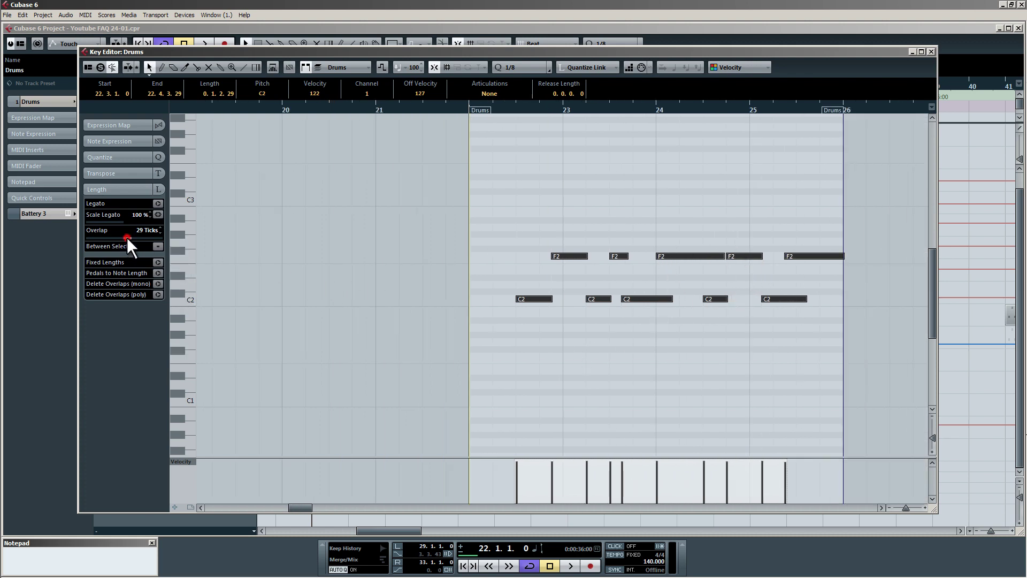
# - Lower the legato overlap to -126 ticks and deselect the notes
pyautogui.moveTo(127, 237); pyautogui.dragTo(115, 236)
pyautogui.moveTo(117, 237)
pyautogui.mouseDown()
pyautogui.moveTo(107, 237)
pyautogui.moveTo(140, 233)
pyautogui.moveTo(75, 232)
pyautogui.moveTo(122, 230)
pyautogui.moveTo(104, 228)
pyautogui.mouseUp()
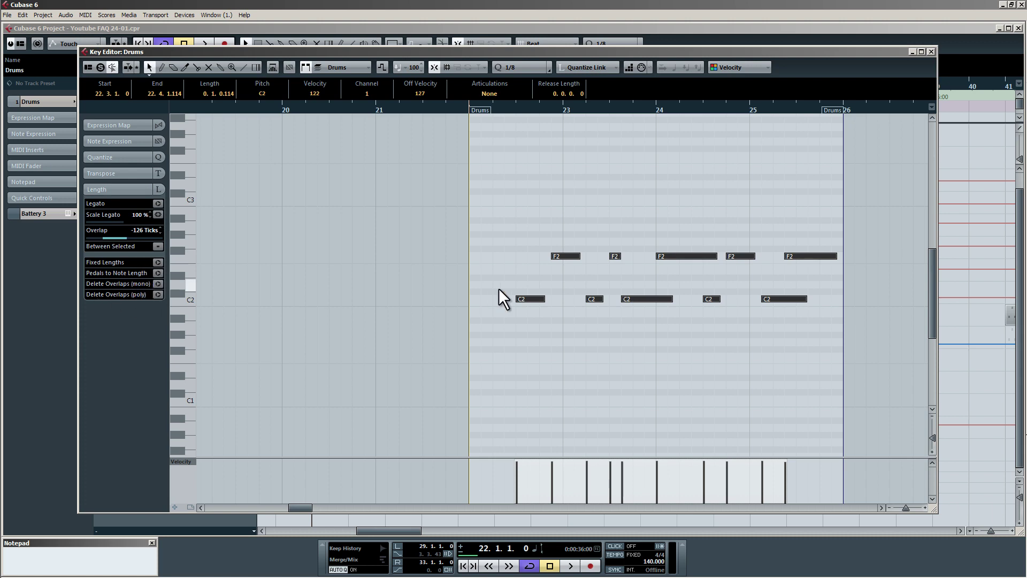
pyautogui.click(542, 309)
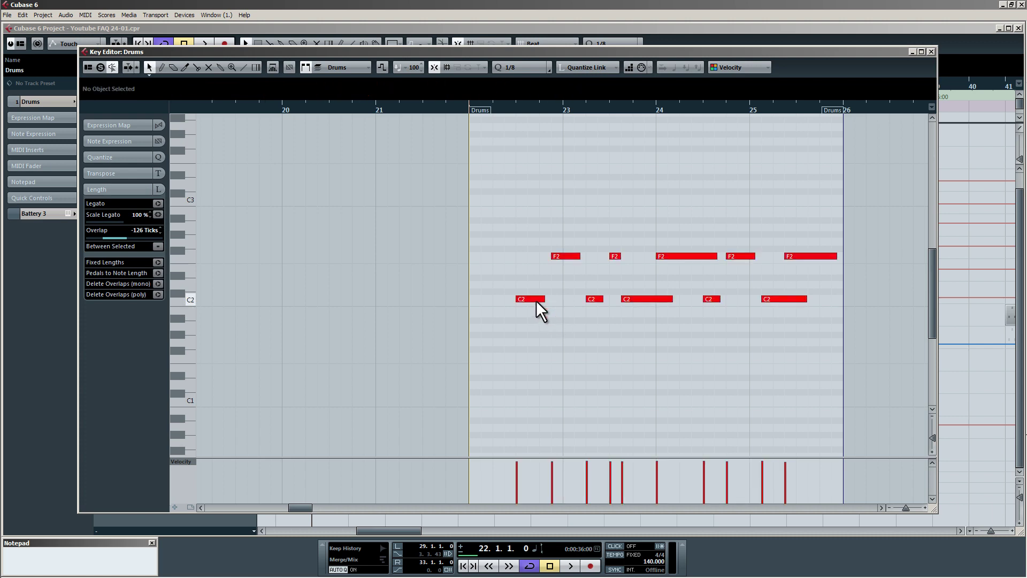
# - Copy the first C2 note to 22.3.3 so it overlaps the original, and apply Delete Overlaps (mono) to both notes
pyautogui.moveTo(532, 300)
pyautogui.mouseDown()
pyautogui.moveTo(545, 298)
pyautogui.moveTo(501, 277)
pyautogui.moveTo(522, 297)
pyautogui.mouseUp()
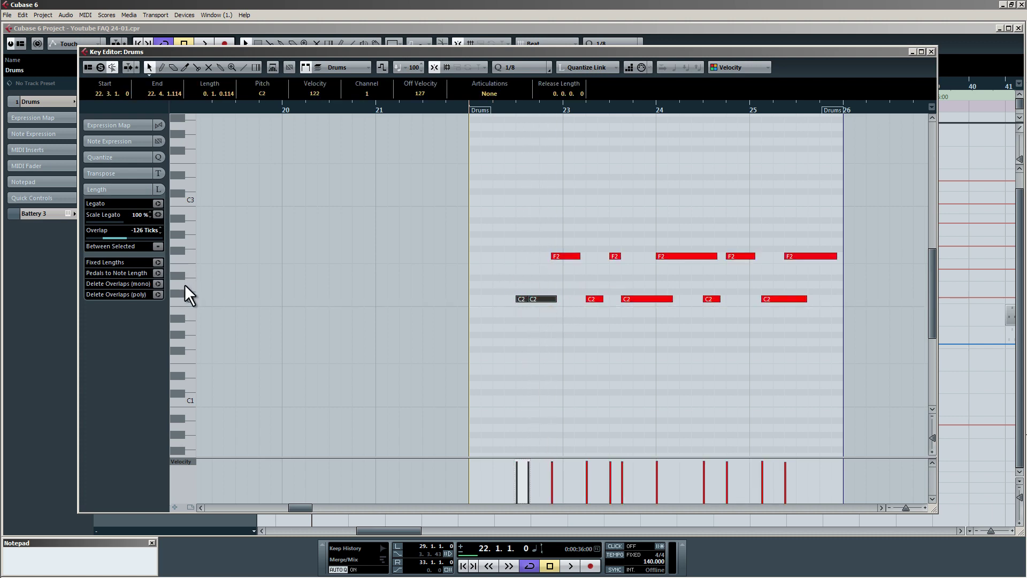
pyautogui.click(158, 284)
pyautogui.scroll(4, 529, 309)
pyautogui.scroll(2, 527, 309)
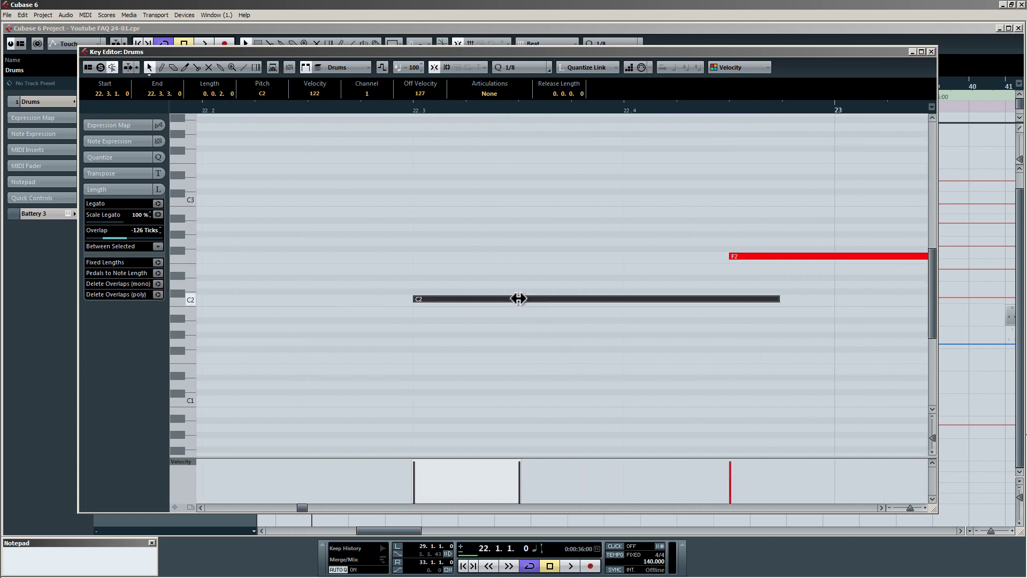
pyautogui.scroll(-6, 554, 310)
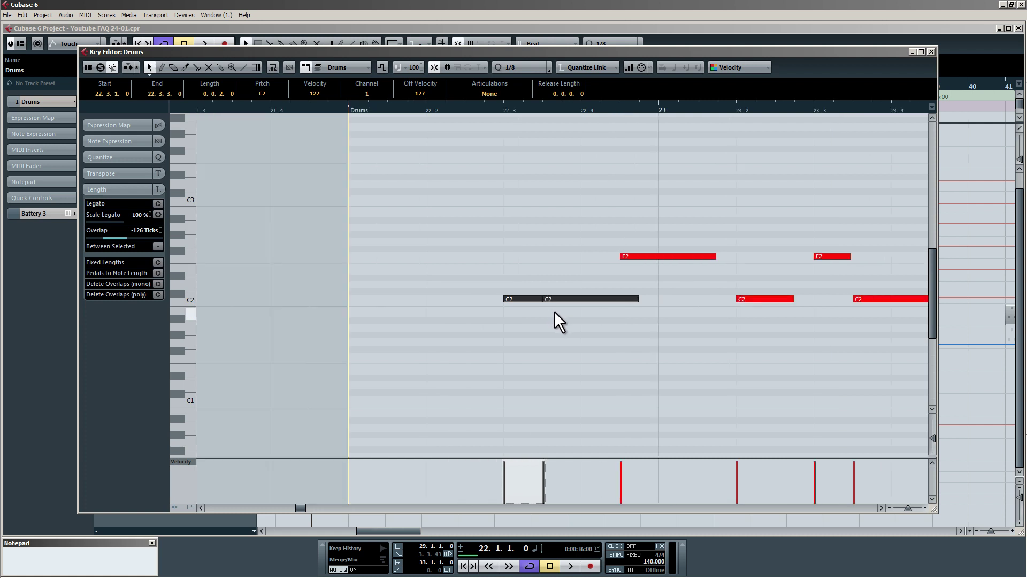
# - Select all notes in the part, apply Delete Overlaps (poly), and readjust the legato overlap
pyautogui.moveTo(505, 224); pyautogui.dragTo(897, 345)
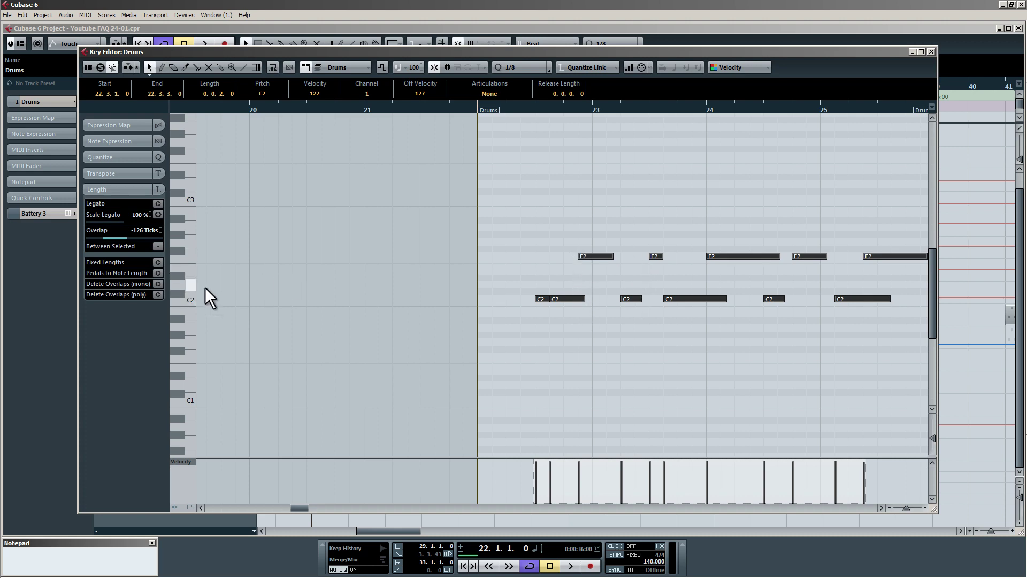
pyautogui.click(157, 294)
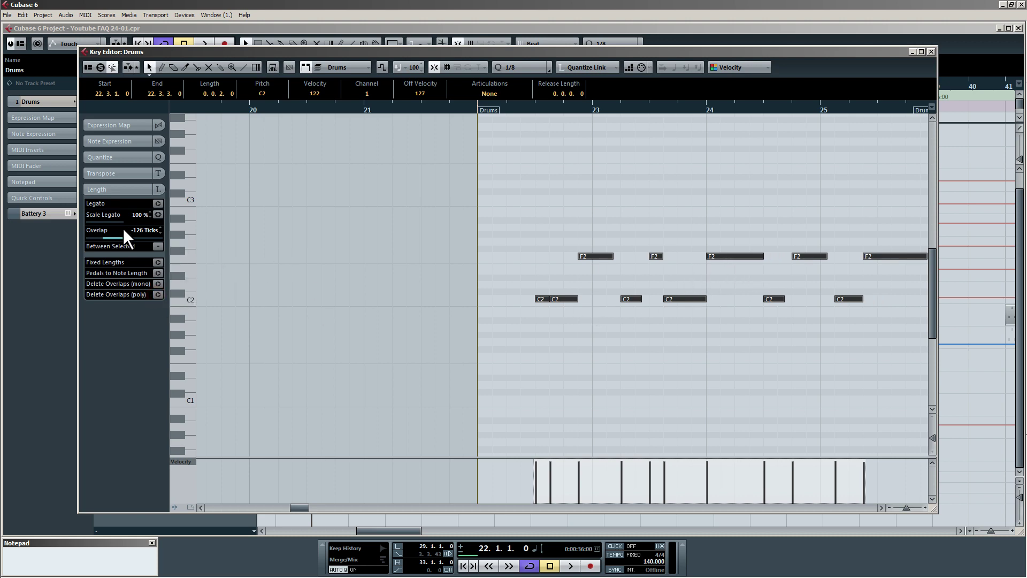
pyautogui.moveTo(109, 236)
pyautogui.mouseDown()
pyautogui.moveTo(144, 239)
pyautogui.moveTo(103, 236)
pyautogui.moveTo(124, 235)
pyautogui.moveTo(114, 235)
pyautogui.mouseUp()
pyautogui.scroll(-2, 390, 310)
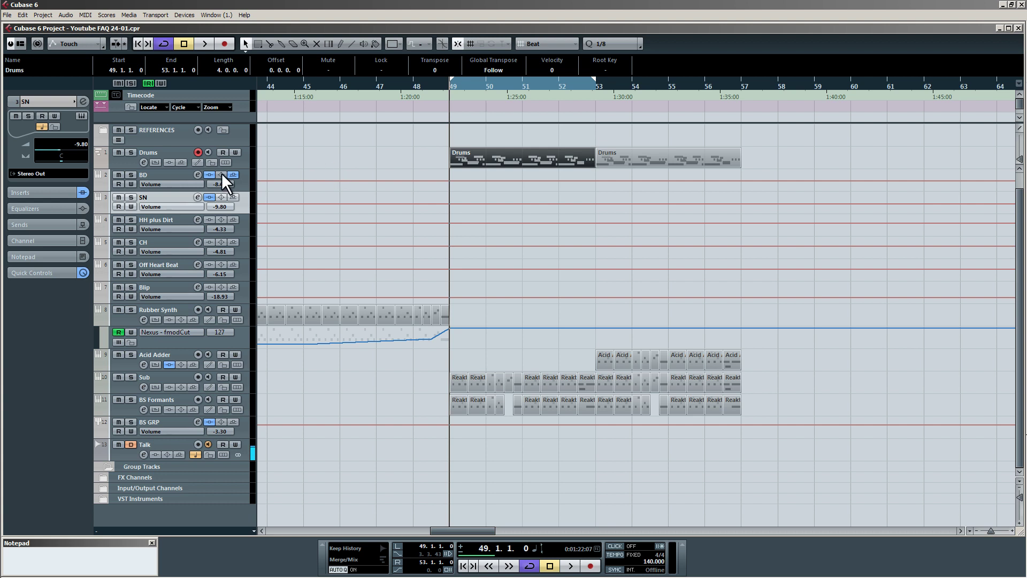
# - Solo the SN track, listen to the loop from bar 49 to 53, and cancel the solo
pyautogui.click(132, 197)
pyautogui.press('space')
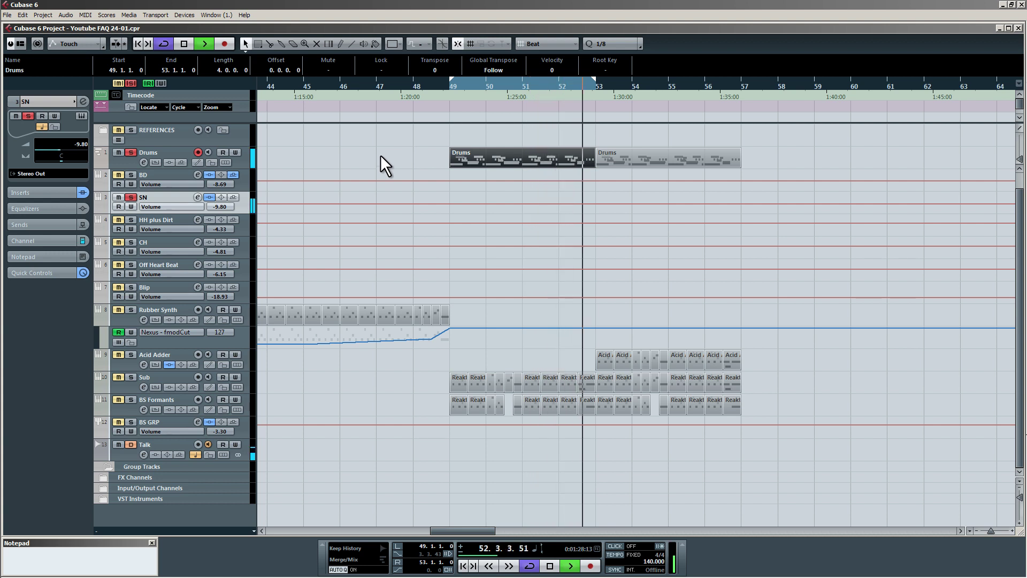
pyautogui.press('space')
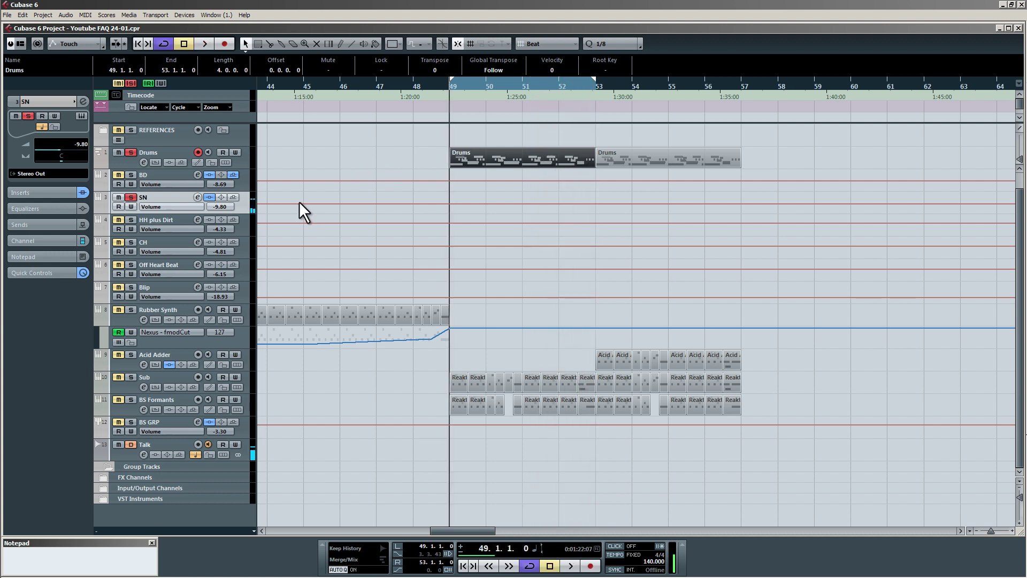
pyautogui.click(131, 197)
# - Mute the Sub and BS Formants tracks and play the loop from bar 49
pyautogui.click(118, 377)
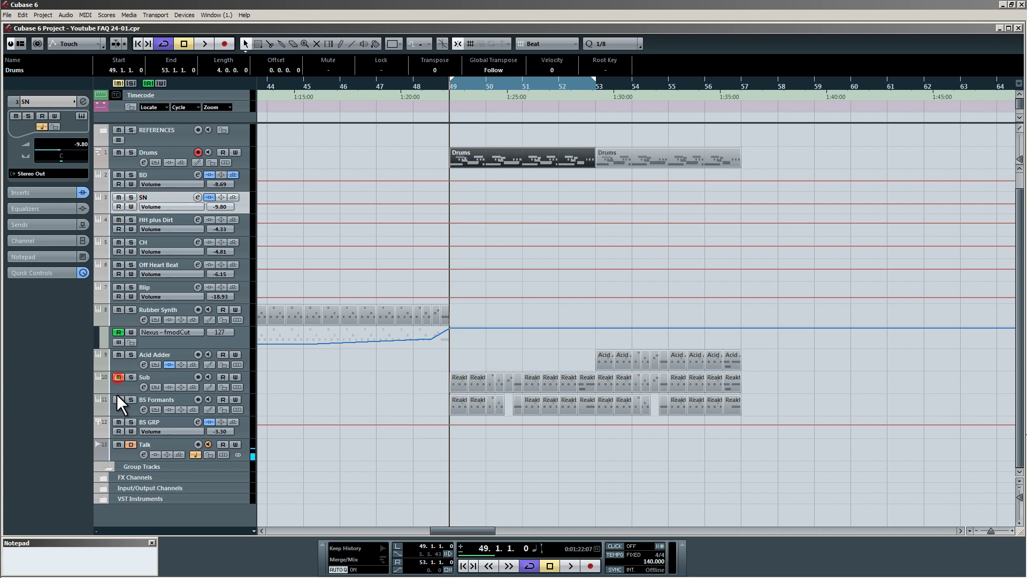
pyautogui.moveTo(117, 394); pyautogui.dragTo(118, 396)
pyautogui.press('space')
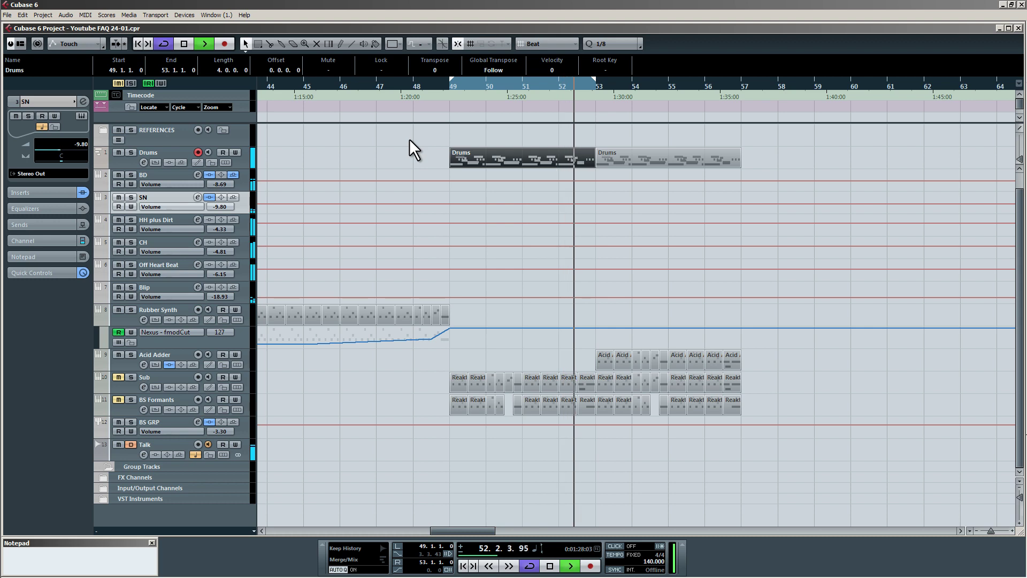
# - Open the Mixer, stop playback, and load the DMGAudio EQuick equalizer in the first insert slot of the SN channel
pyautogui.press('F3')
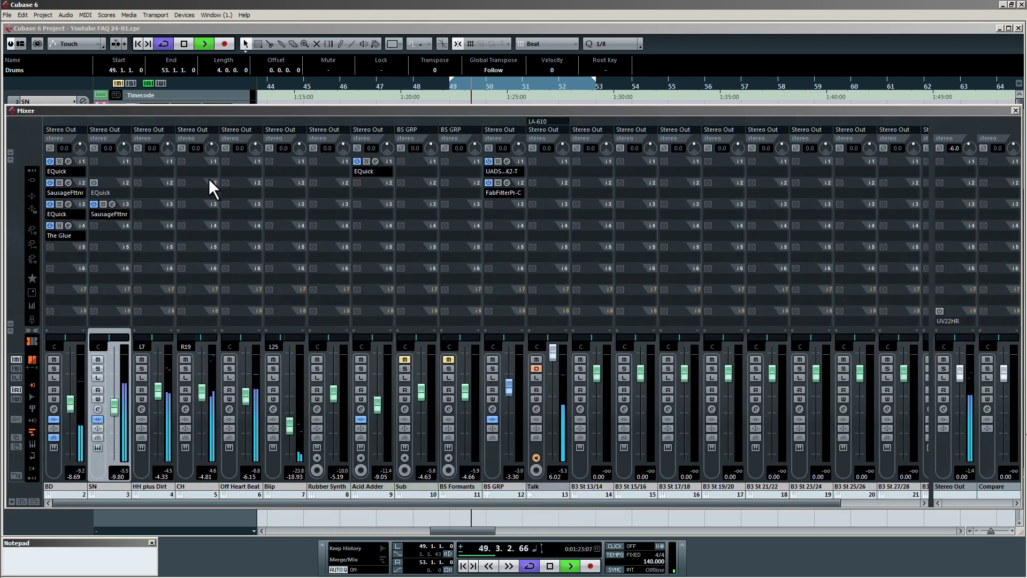
pyautogui.press('space')
pyautogui.click(113, 169)
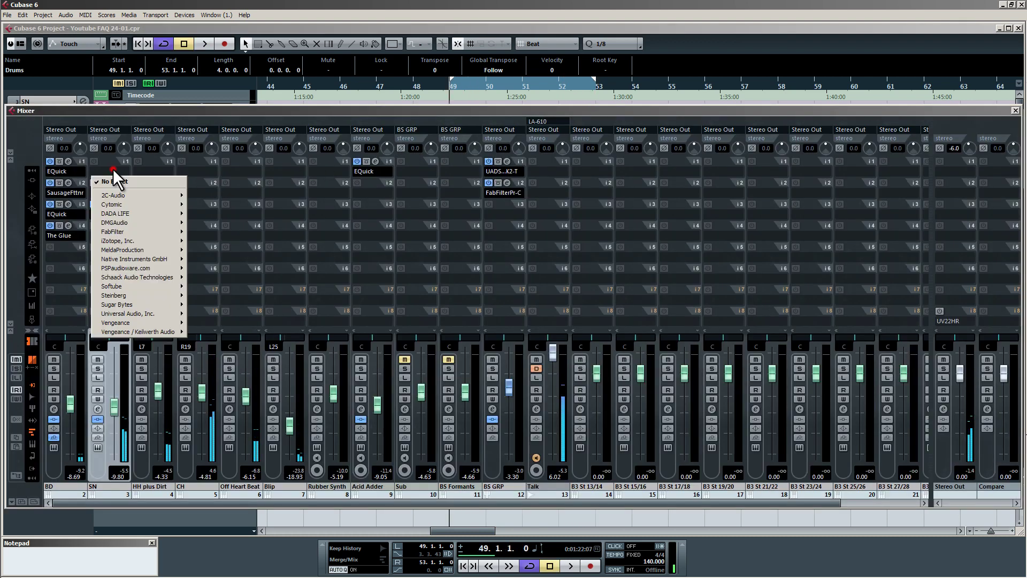
pyautogui.click(131, 222)
pyautogui.click(203, 221)
pyautogui.click(236, 224)
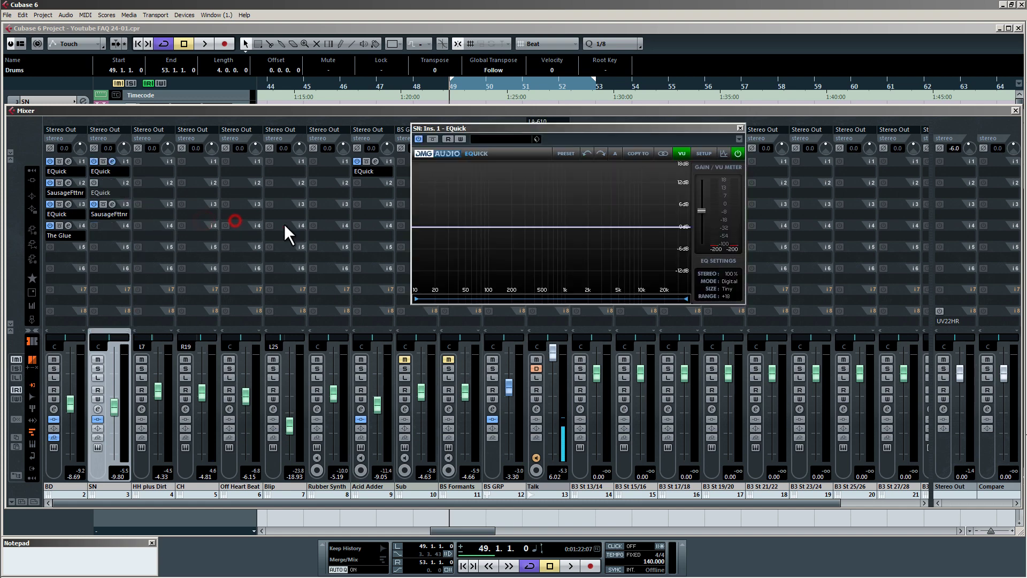
pyautogui.moveTo(525, 126); pyautogui.dragTo(380, 207)
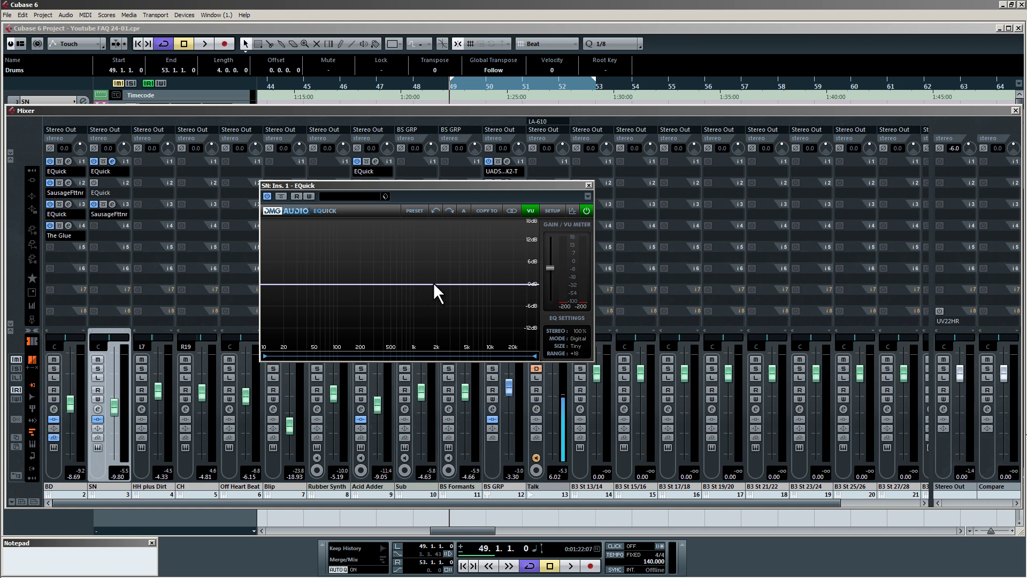
# - Add a peak band in the SN channel's EQuick and, during playback, boost it 10.34 dB at 2365 Hz
pyautogui.press('space')
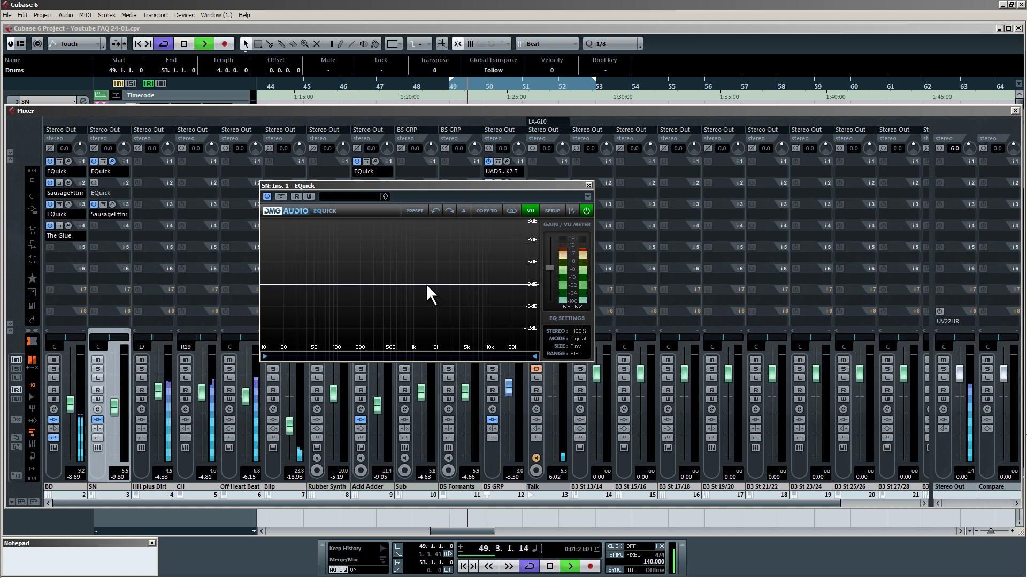
pyautogui.press('space')
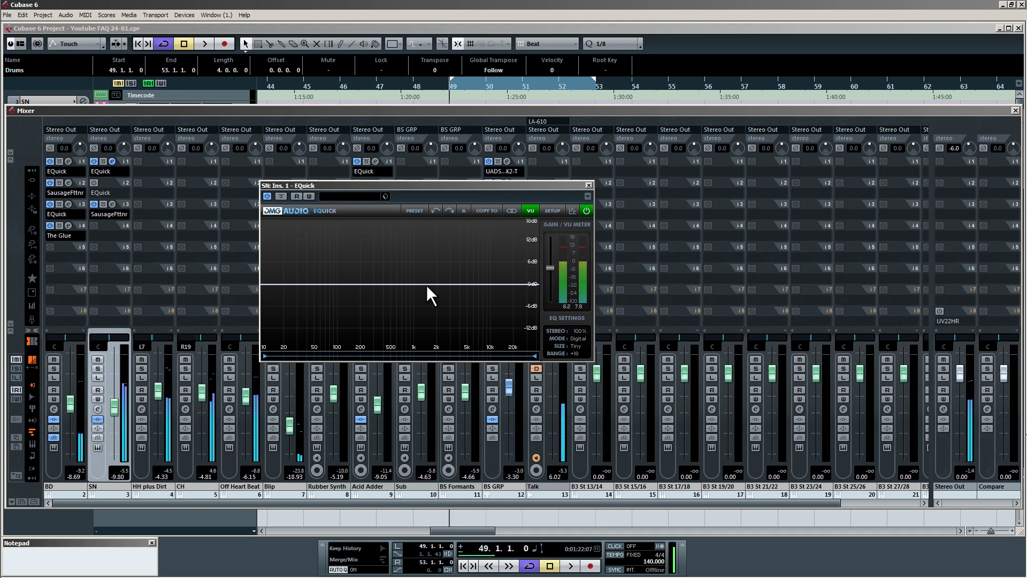
pyautogui.click(423, 285)
pyautogui.press('space')
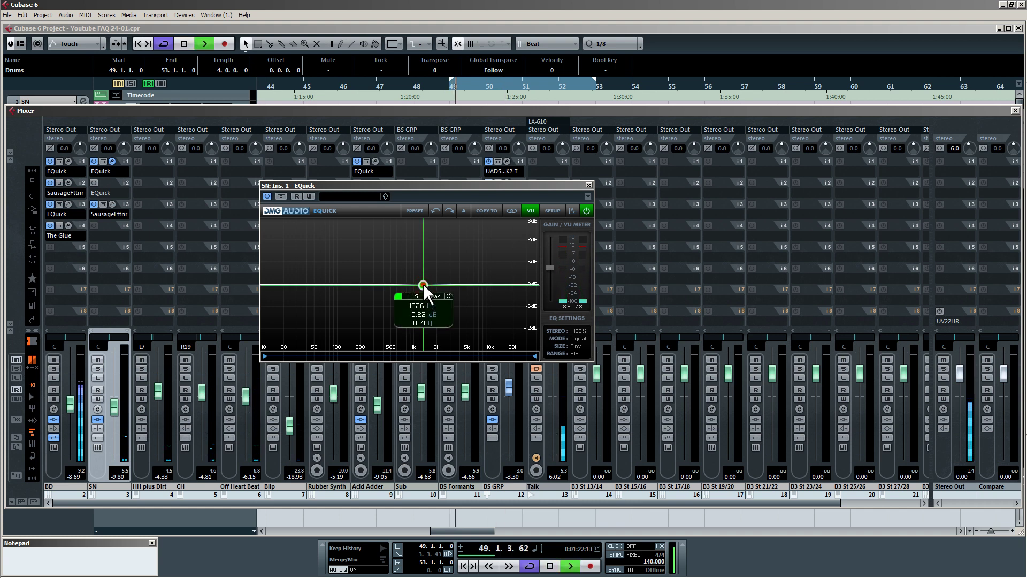
pyautogui.moveTo(423, 284); pyautogui.dragTo(442, 246)
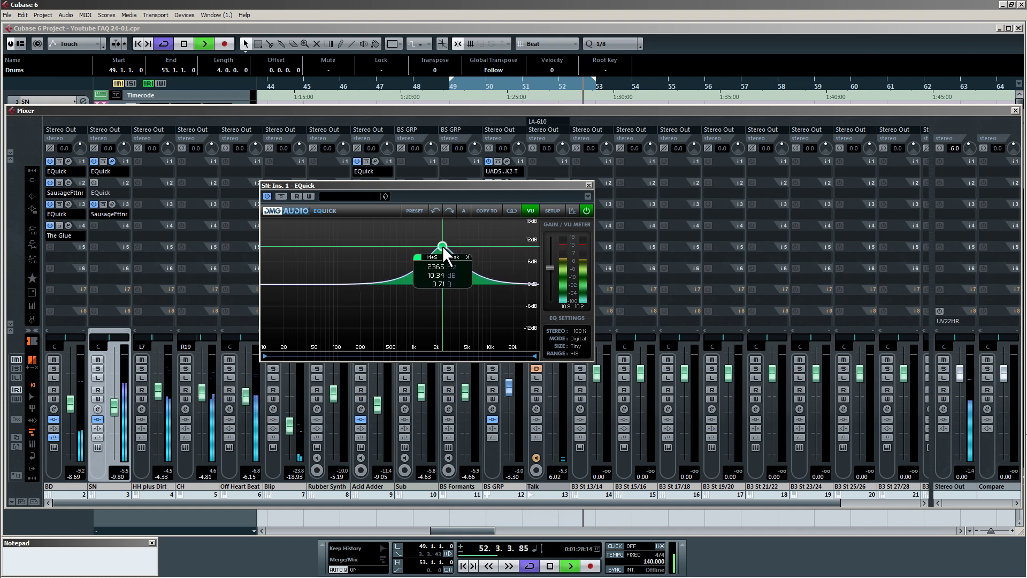
# - Turn the peak band into a narrower cut of about 4 dB near 3 kHz
pyautogui.moveTo(442, 245); pyautogui.dragTo(449, 300)
pyautogui.scroll(5, 441, 297)
pyautogui.scroll(1, 449, 300)
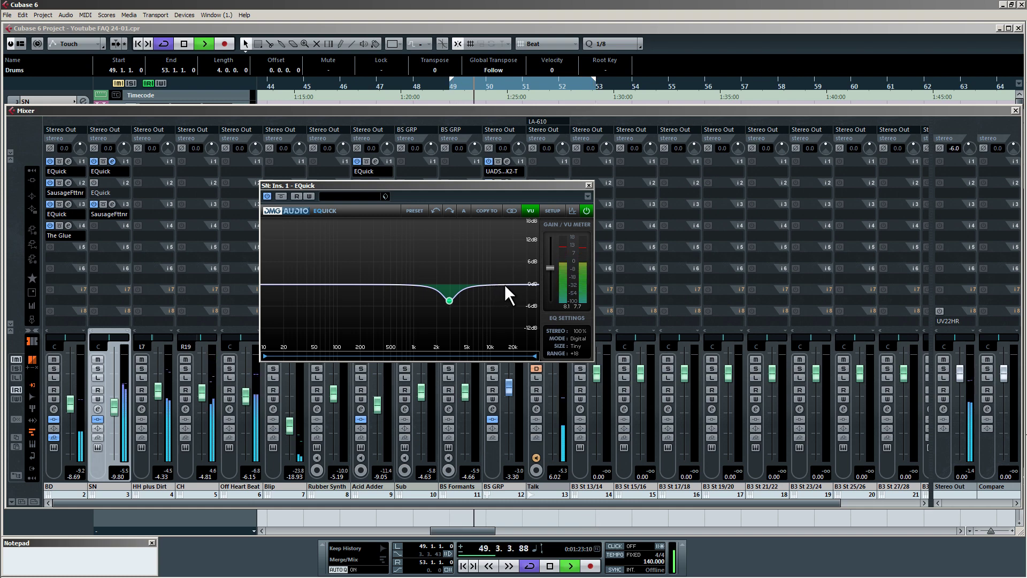
# - Add a high-shelf boost of 5.57 dB at 8836 Hz and bypass EQuick to compare the snare without it
pyautogui.moveTo(484, 284); pyautogui.dragTo(486, 263)
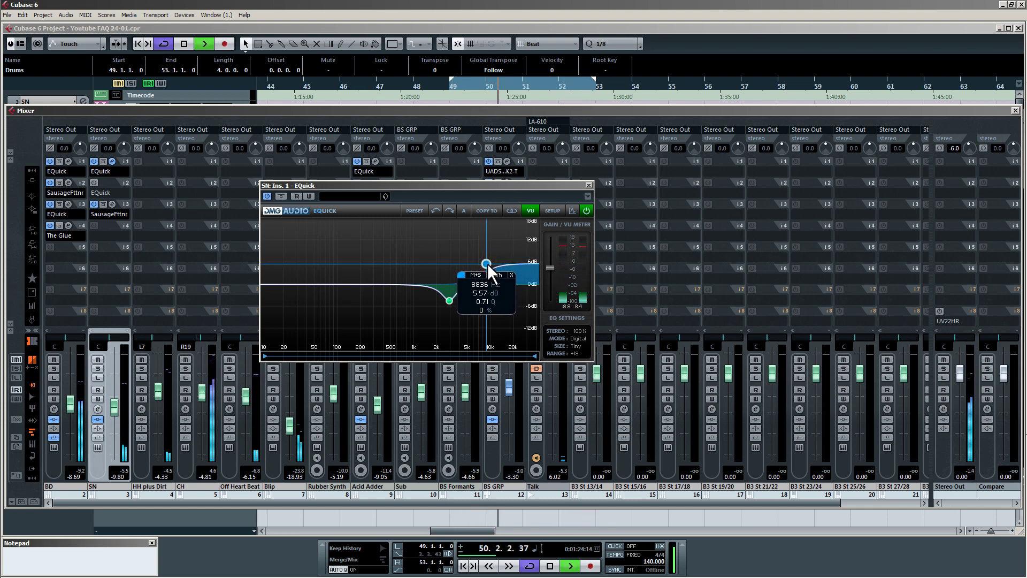
pyautogui.click(282, 196)
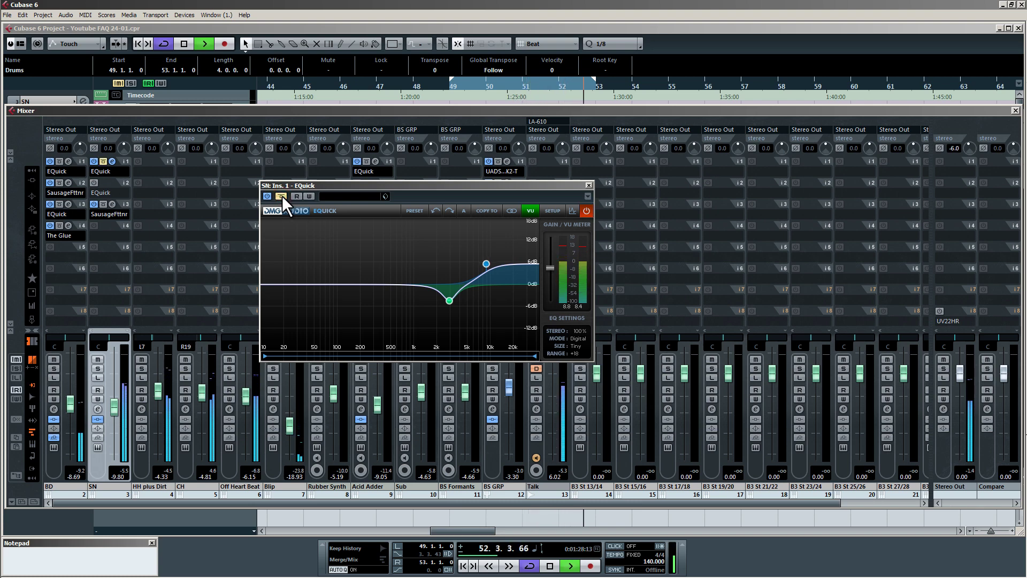
# - Re-enable the SN channel's EQuick and shift its high-shelf band slightly higher in frequency
pyautogui.click(282, 196)
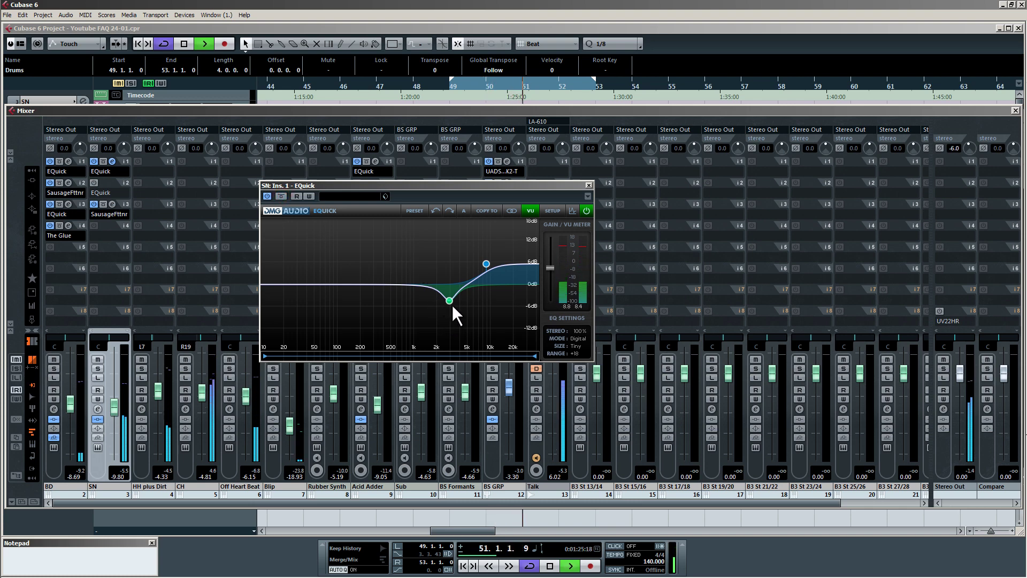
pyautogui.moveTo(486, 264); pyautogui.dragTo(493, 263)
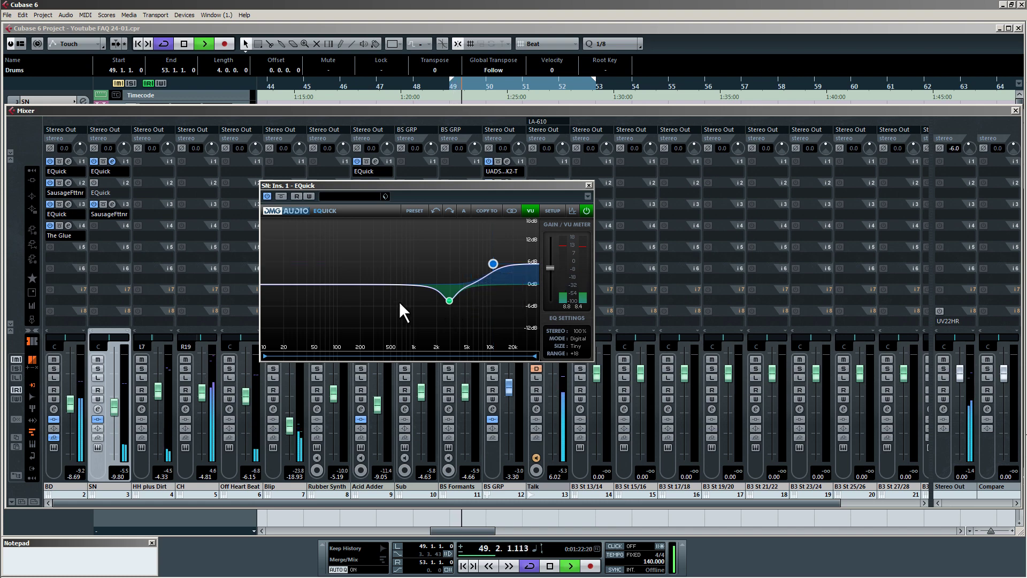
# - Add a low peak band in the SN channel's EQuick with a 1.52 dB boost at 186 Hz and a Q of 1.29
pyautogui.click(328, 282)
pyautogui.click(353, 234)
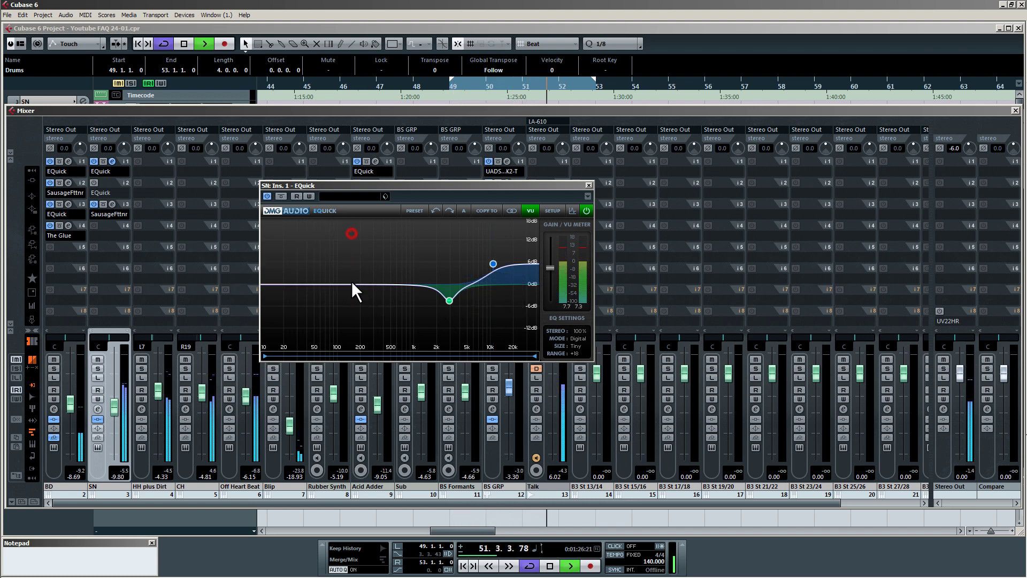
pyautogui.click(359, 283)
pyautogui.press('space')
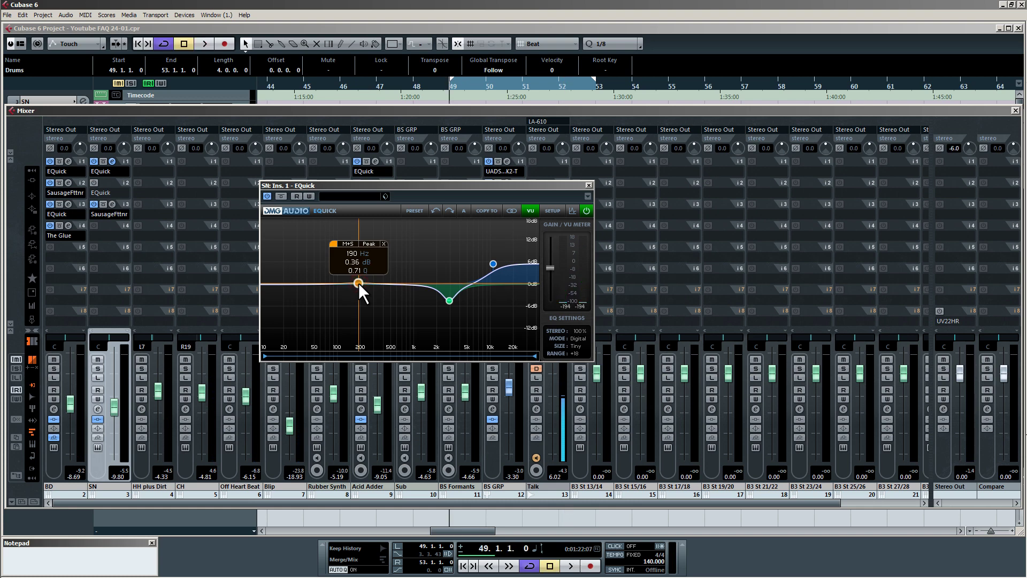
pyautogui.moveTo(358, 283); pyautogui.dragTo(358, 279)
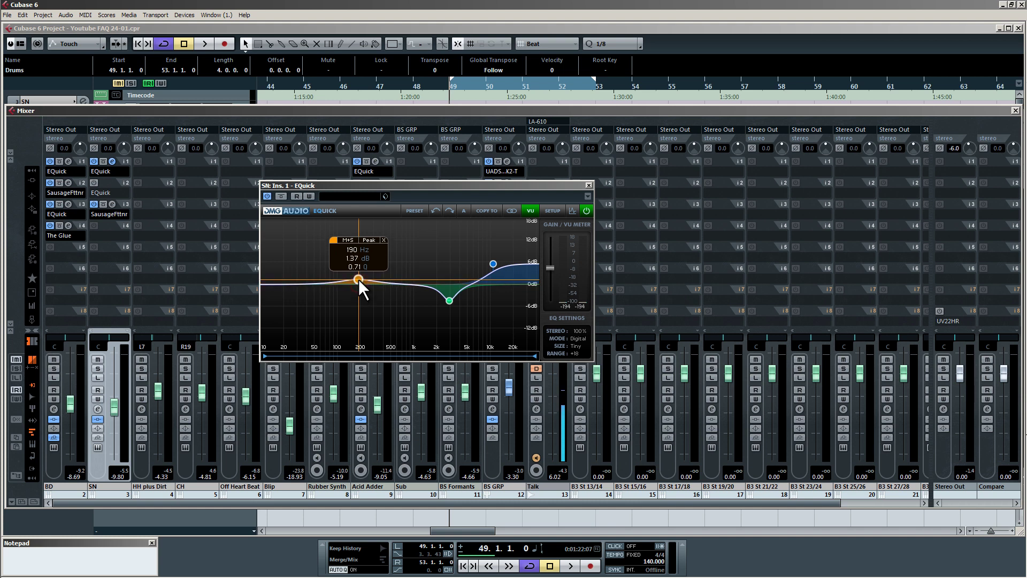
pyautogui.scroll(3, 359, 278)
pyautogui.moveTo(359, 279)
pyautogui.mouseDown()
pyautogui.moveTo(370, 279)
pyautogui.moveTo(349, 279)
pyautogui.moveTo(359, 278)
pyautogui.mouseUp()
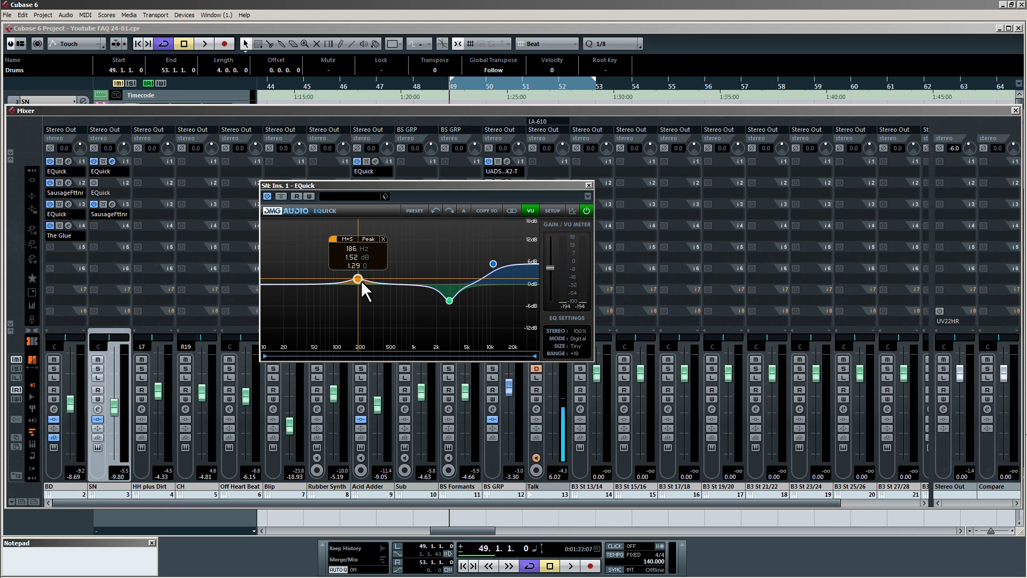
# - Try a 12.65 dB boost of the low peak band at 154 Hz during playback and check the Sausage Fattener on insert 3
pyautogui.press('space')
pyautogui.moveTo(358, 280); pyautogui.dragTo(349, 239)
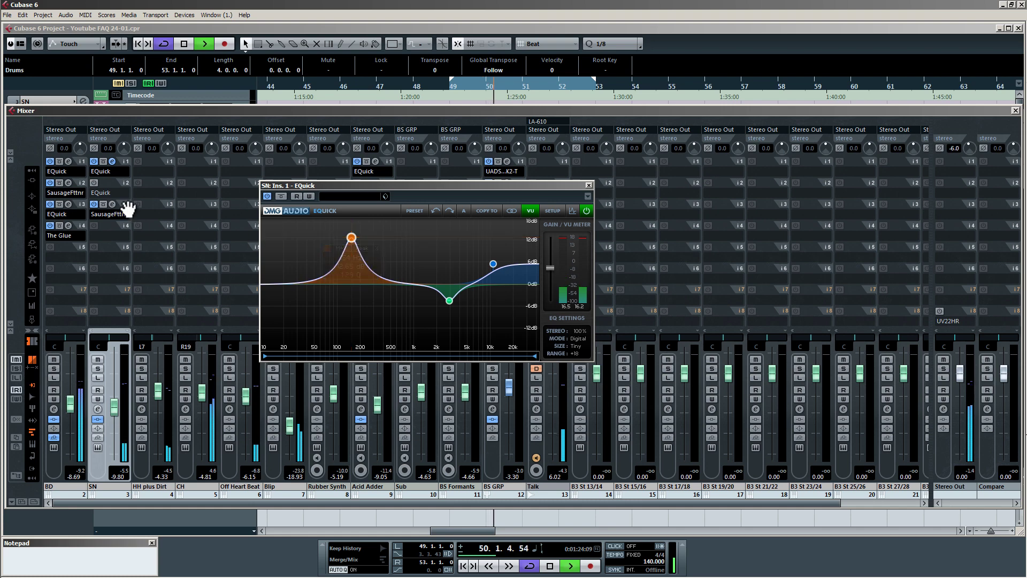
pyautogui.click(112, 203)
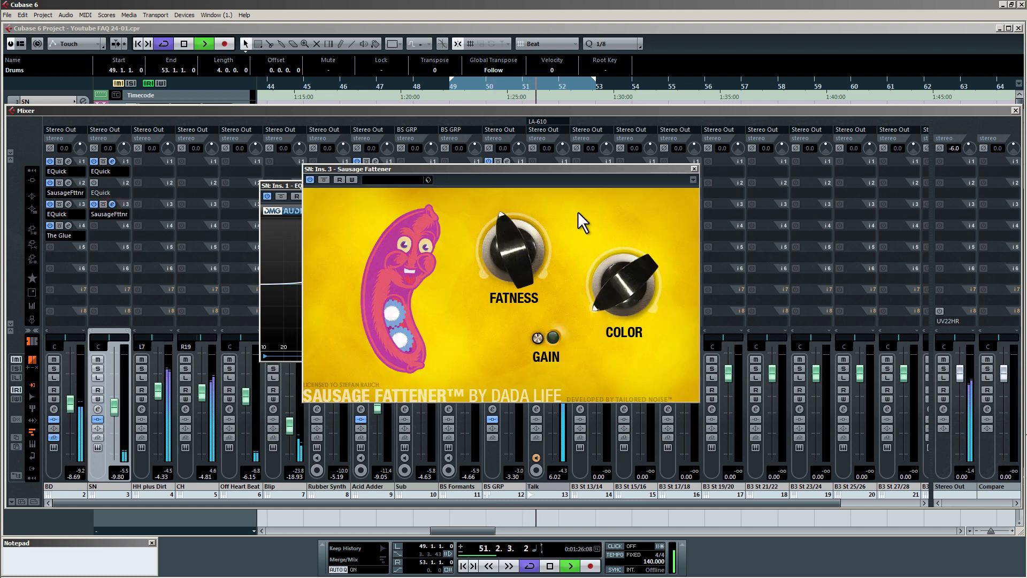
pyautogui.click(693, 168)
pyautogui.press('space')
# - Set the low peak band to a 3.42 dB boost at 151 Hz and resume playback
pyautogui.moveTo(352, 238)
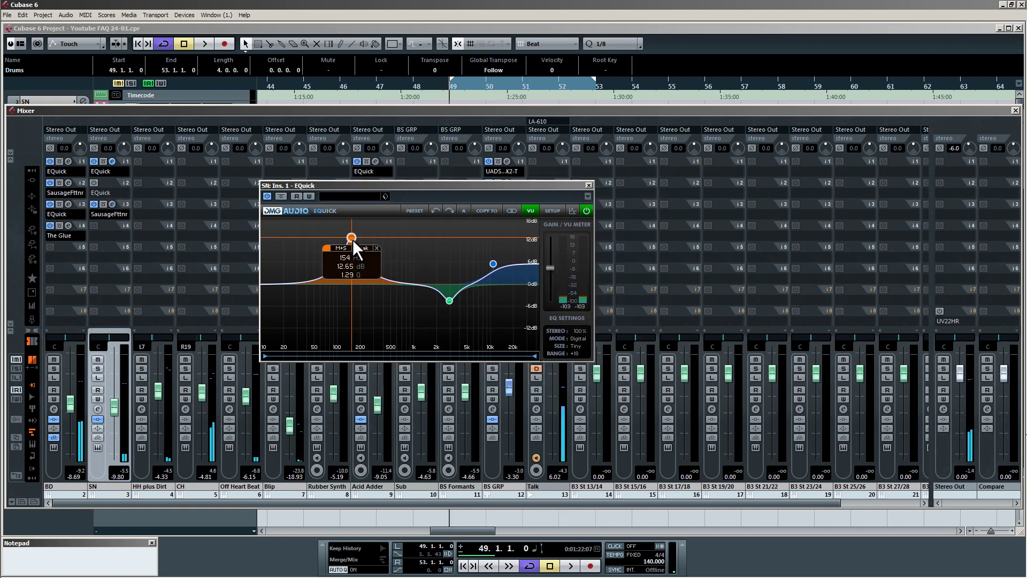
pyautogui.moveTo(350, 238); pyautogui.dragTo(350, 272)
pyautogui.press('space')
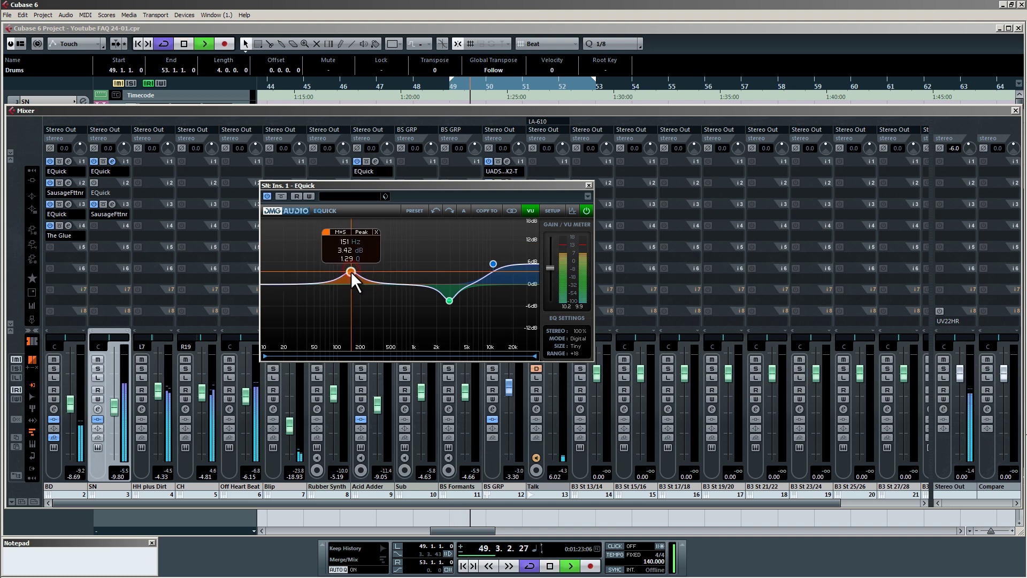
# - Check the SN channel's Sausage Fattener with playback running and stopped, and close the EQuick window
pyautogui.click(112, 204)
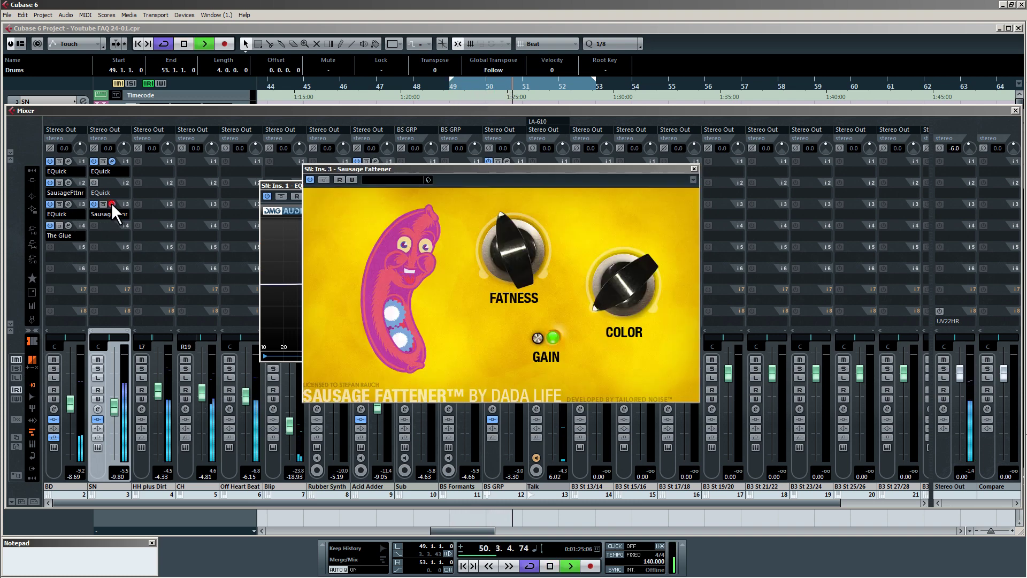
pyautogui.click(112, 204)
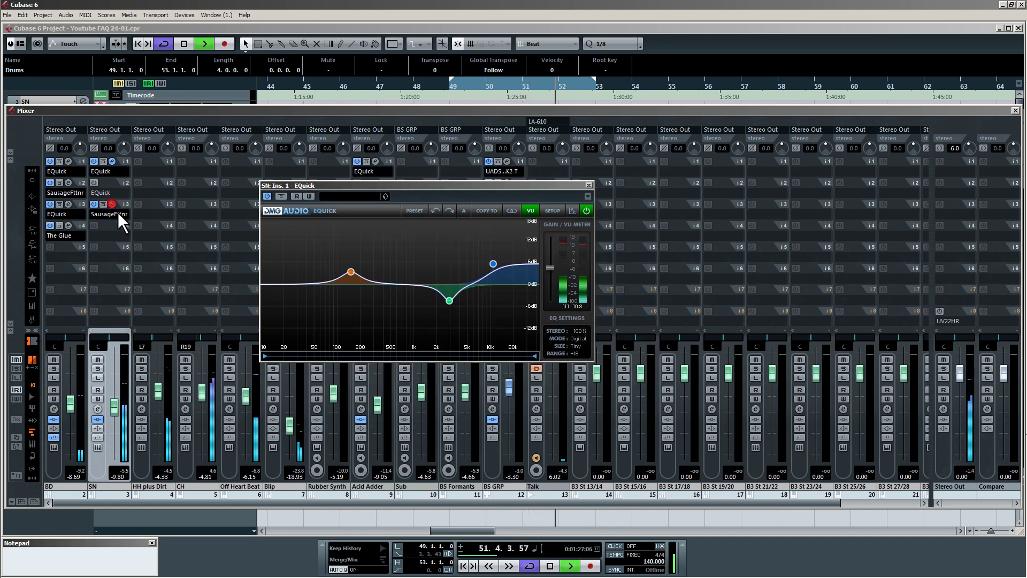
pyautogui.press('space')
pyautogui.click(588, 186)
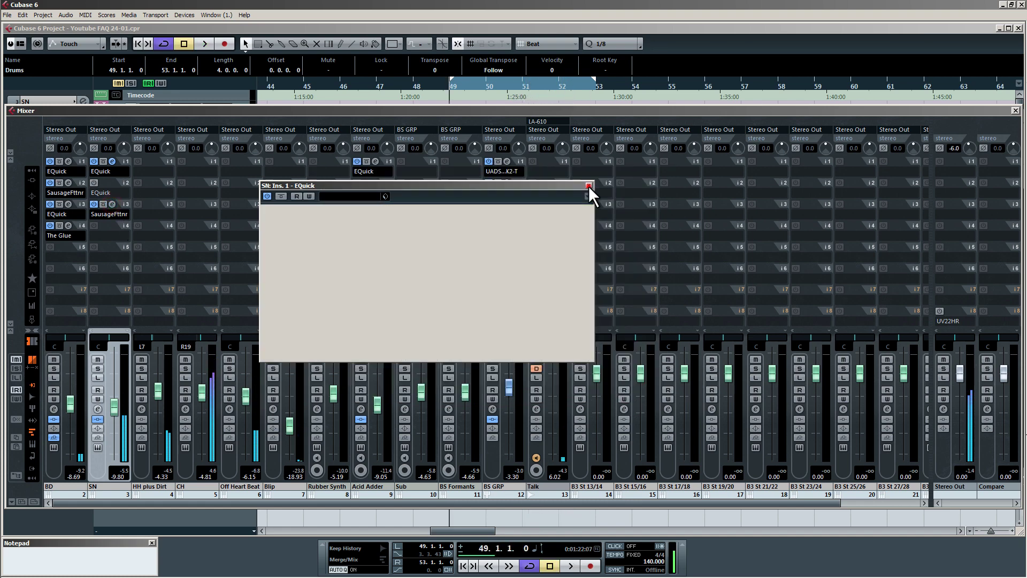
pyautogui.click(113, 204)
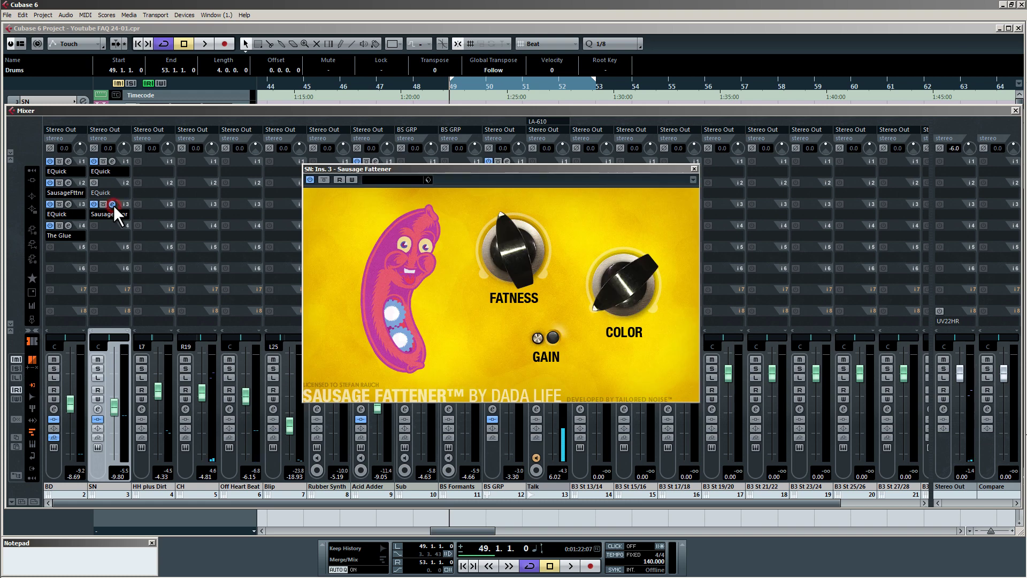
pyautogui.click(113, 203)
# - Play the drums and compare the snare with EQuick bypassed and active
pyautogui.press('space')
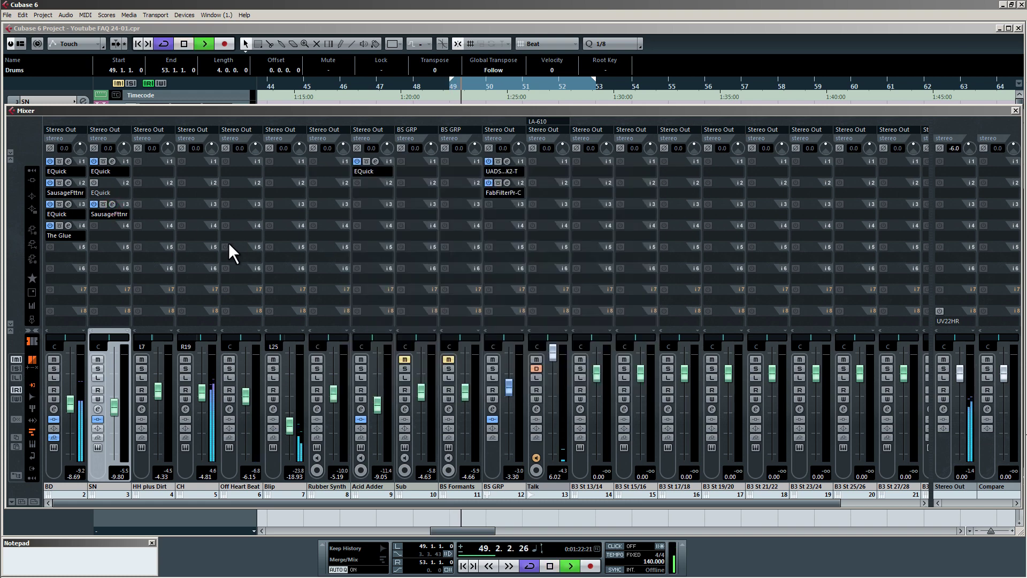
pyautogui.click(104, 161)
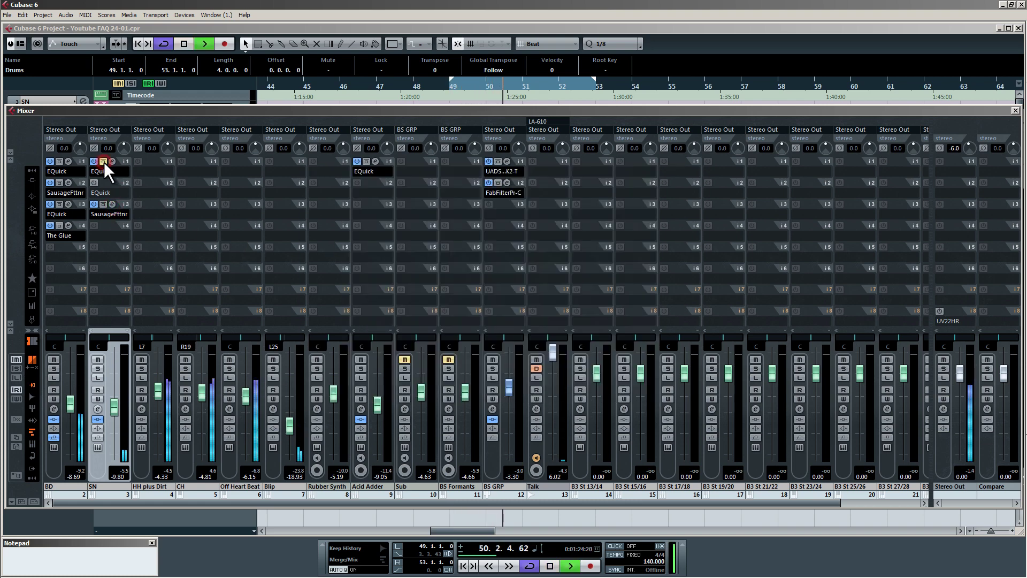
pyautogui.click(103, 162)
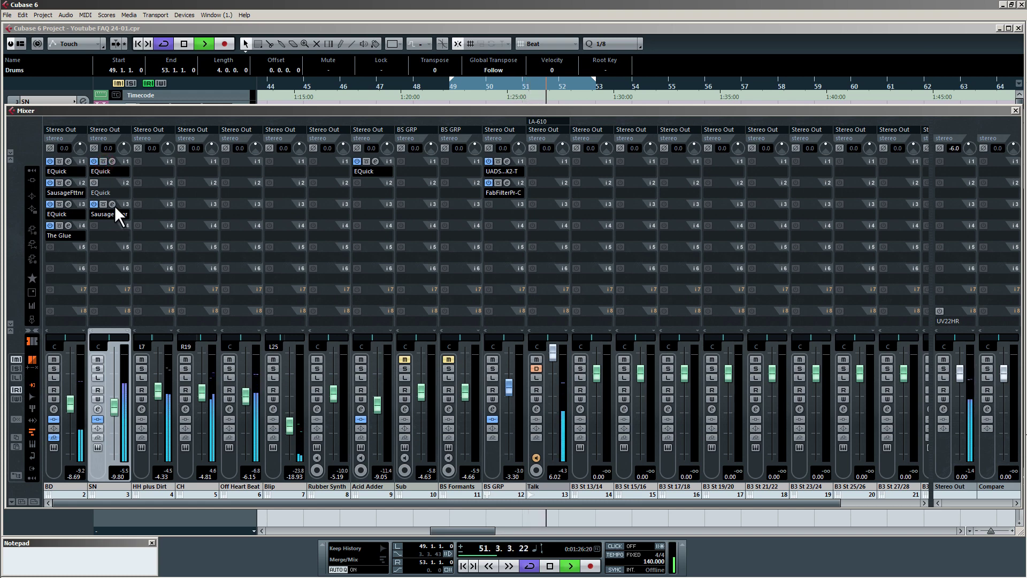
pyautogui.press('space')
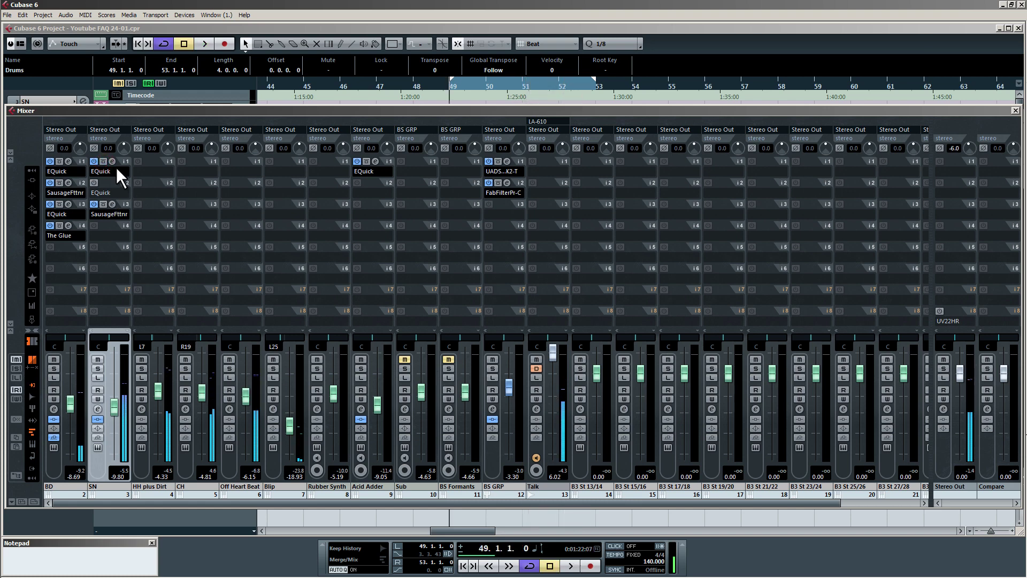
# - Reopen the SN channel's EQuick to shift the low peak band slightly lower in frequency, and view the Sausage Fattener settings
pyautogui.click(113, 161)
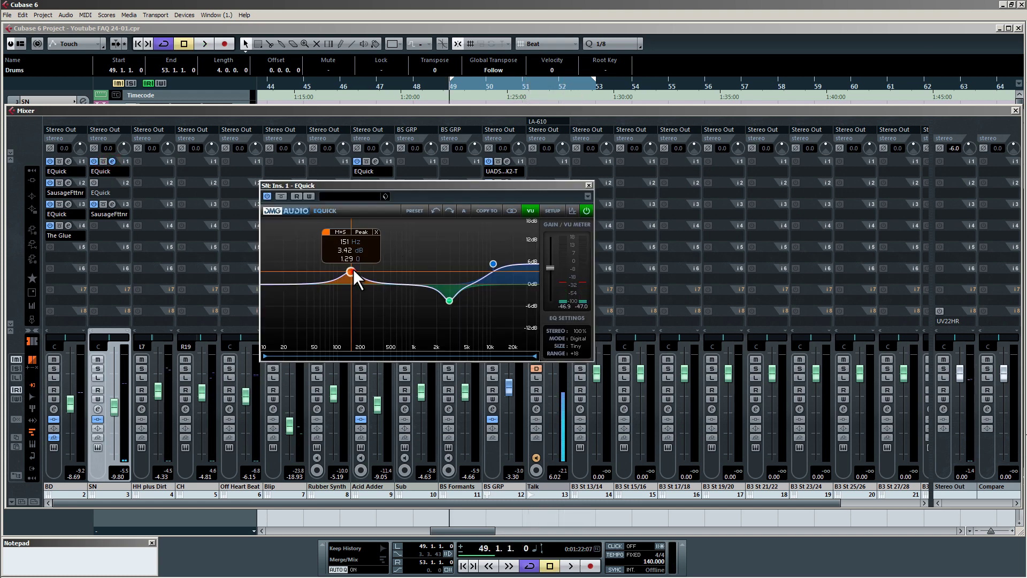
pyautogui.click(113, 204)
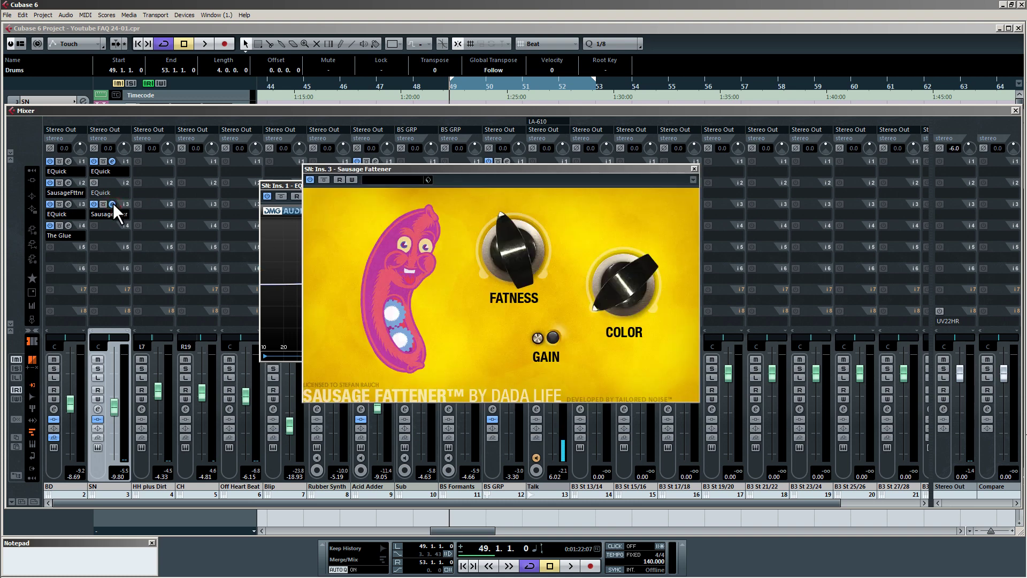
pyautogui.click(113, 203)
# - Play the drums and compare the snare with the Sausage Fattener bypassed and active
pyautogui.press('space')
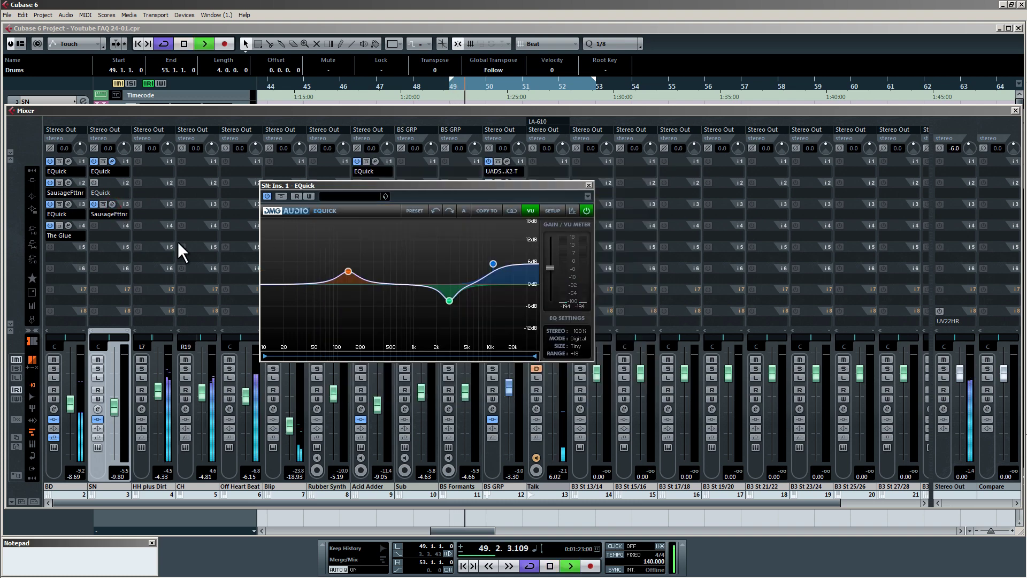
pyautogui.click(103, 204)
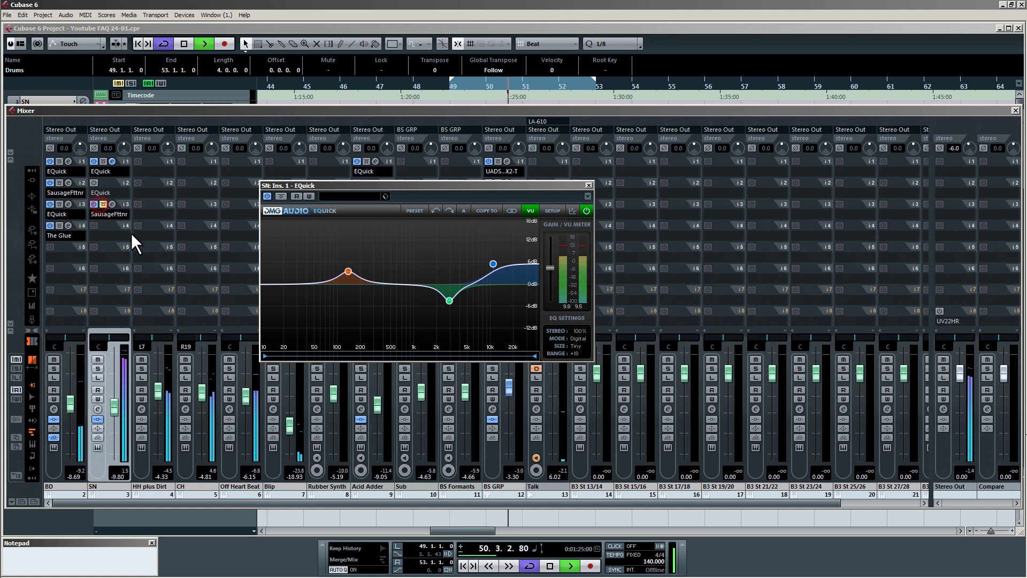
pyautogui.click(102, 203)
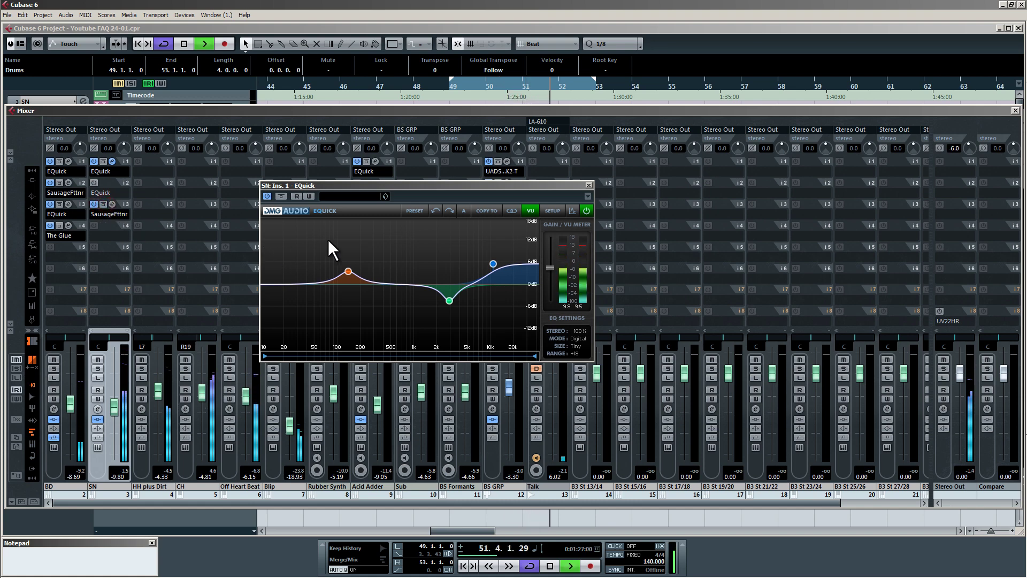
pyautogui.press('space')
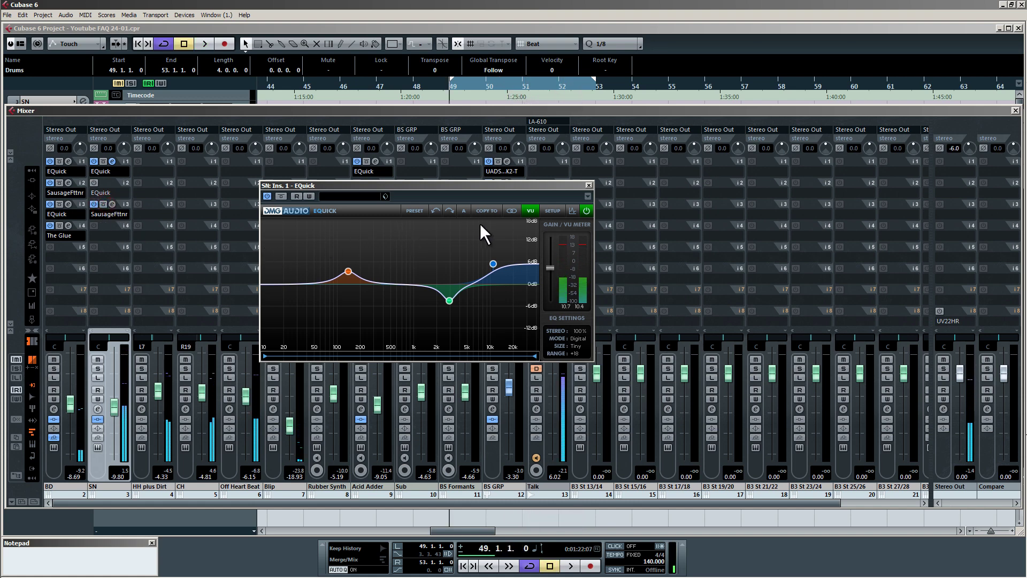
# - Close EQuick and the Mixer, and unmute the Sub and BS Formants tracks in the project
pyautogui.moveTo(557, 185); pyautogui.dragTo(594, 187)
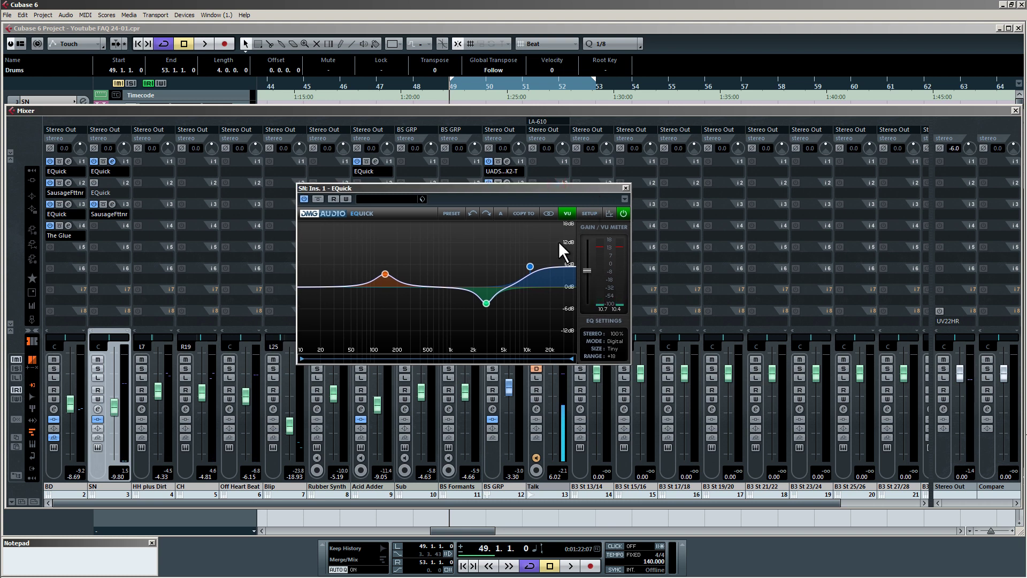
pyautogui.click(626, 188)
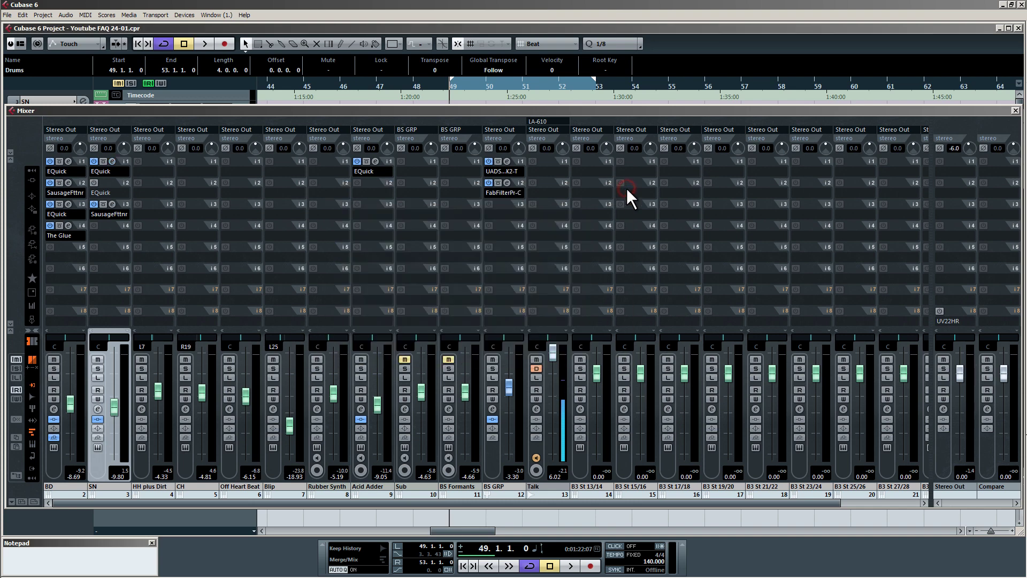
pyautogui.press('F3')
pyautogui.click(427, 151)
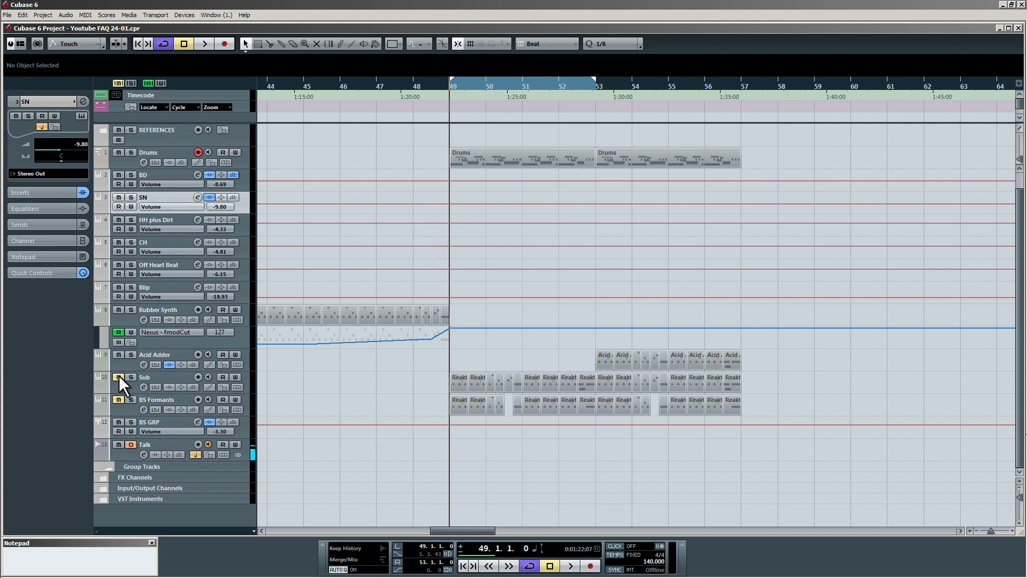
pyautogui.click(119, 400)
pyautogui.scroll(-3, 444, 222)
pyautogui.scroll(1, 438, 228)
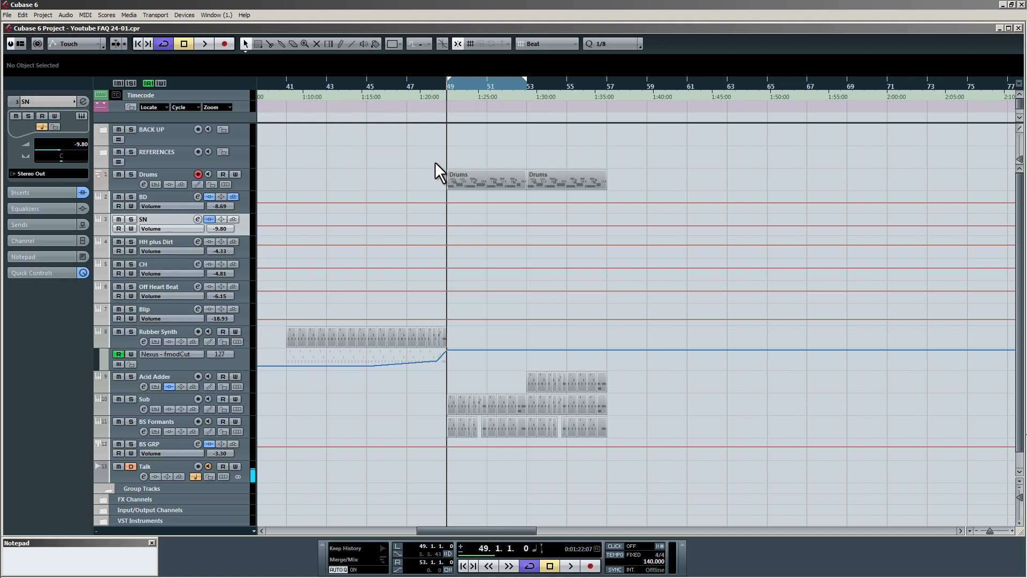
# - Play the cycle from bar 49 to 53 with drums and bass, and check the channel levels in the Mixer
pyautogui.press('space')
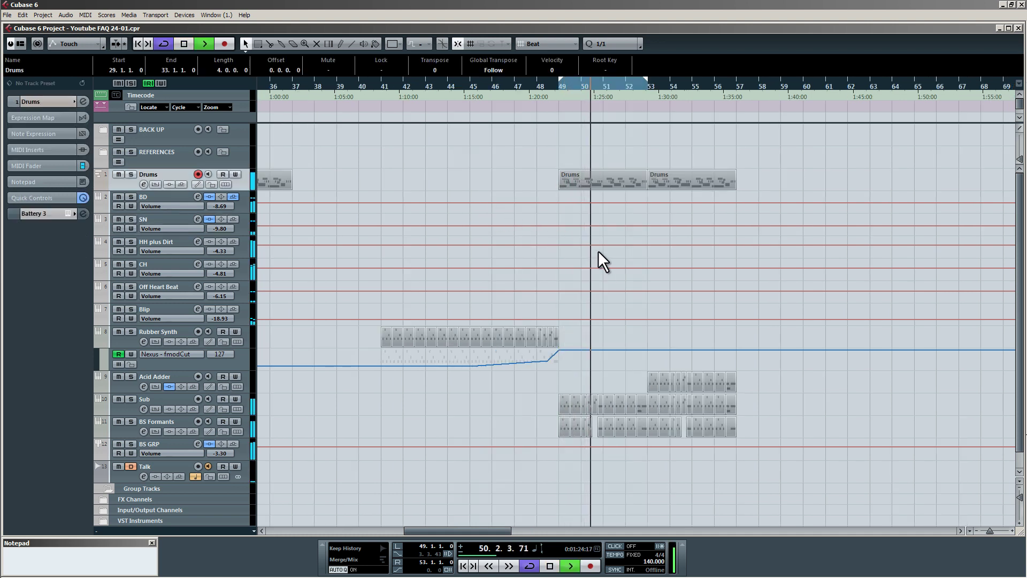
pyautogui.press('F3')
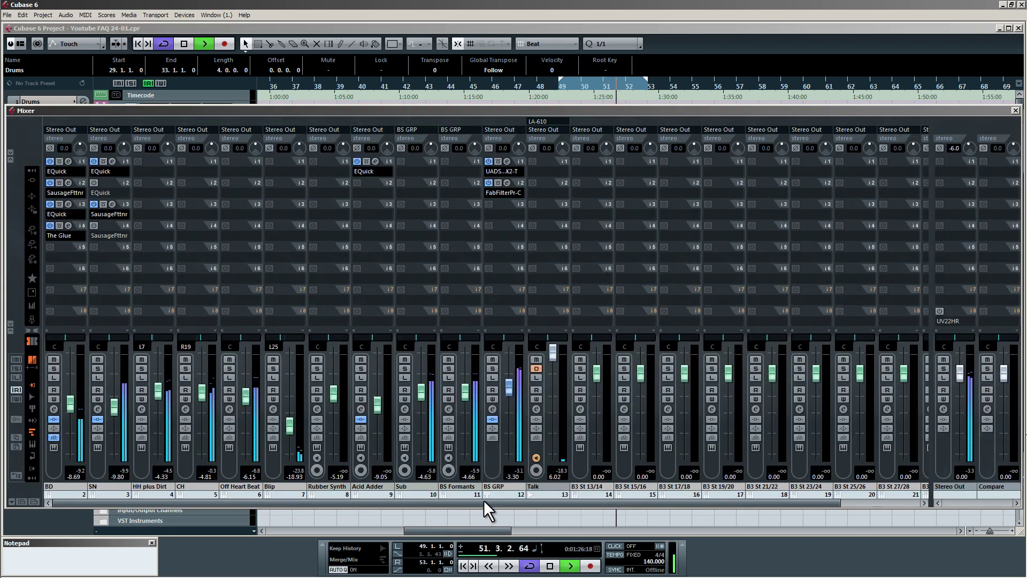
pyautogui.press('F3')
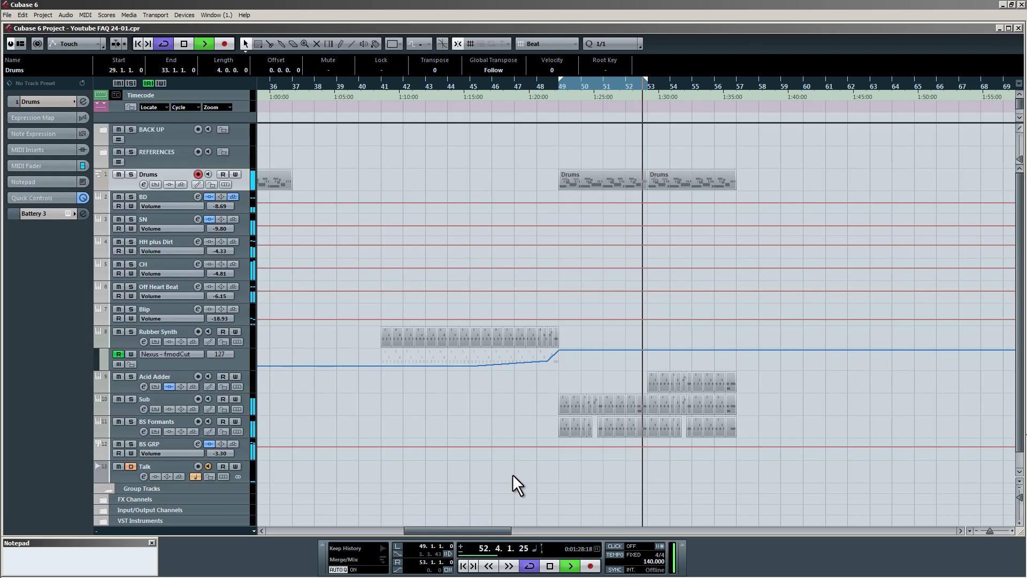
# - Examine the CY Loop waveform between bars 27 and 28 up close and listen to it in the cycle
pyautogui.keyDown('ctrl'); pyautogui.scroll(2, 647, 374); pyautogui.keyUp('ctrl')
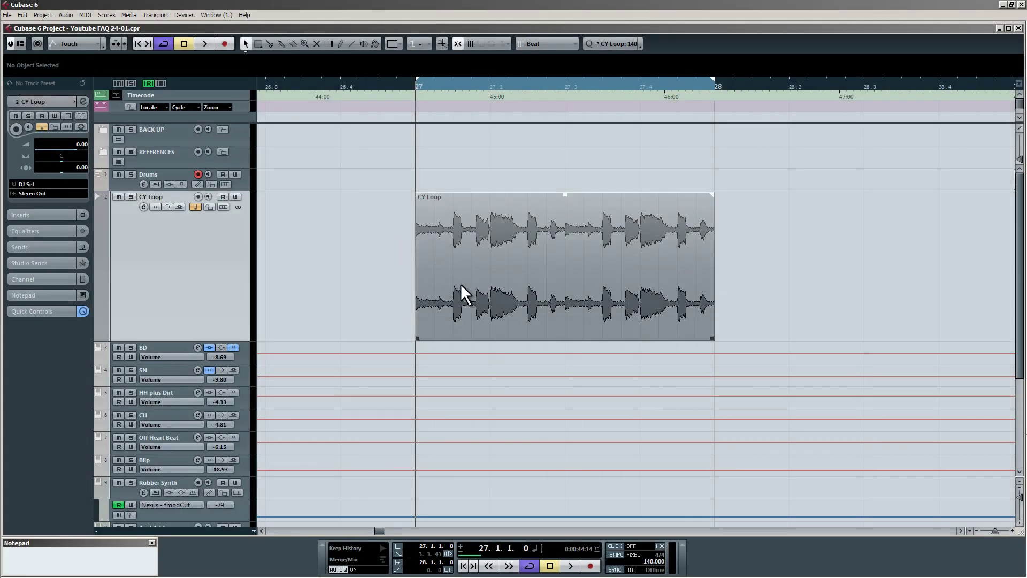
pyautogui.keyDown('ctrl'); pyautogui.scroll(3, 454, 275); pyautogui.keyUp('ctrl')
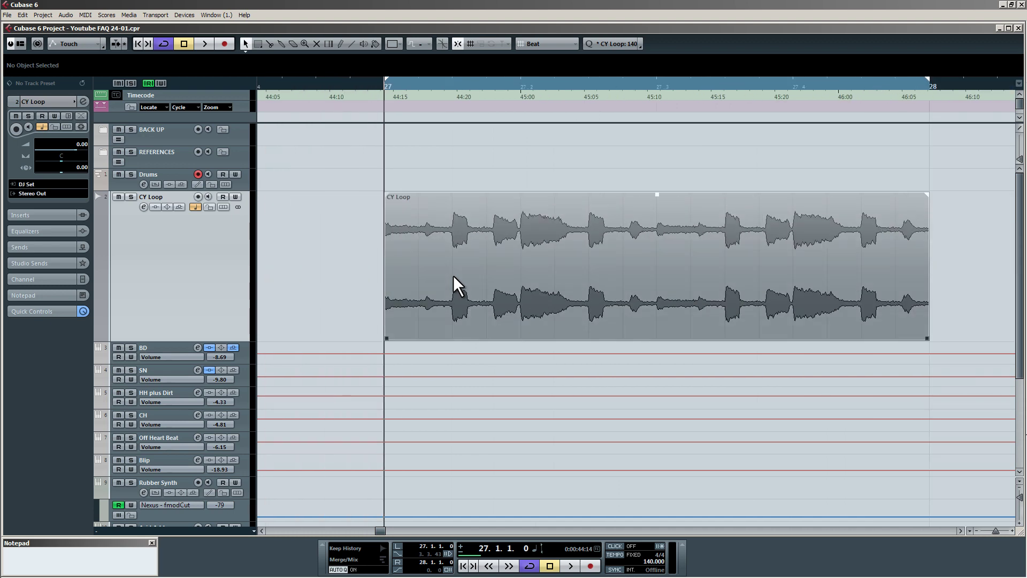
pyautogui.keyDown('ctrl'); pyautogui.scroll(-1, 466, 281); pyautogui.keyUp('ctrl')
pyautogui.press('space')
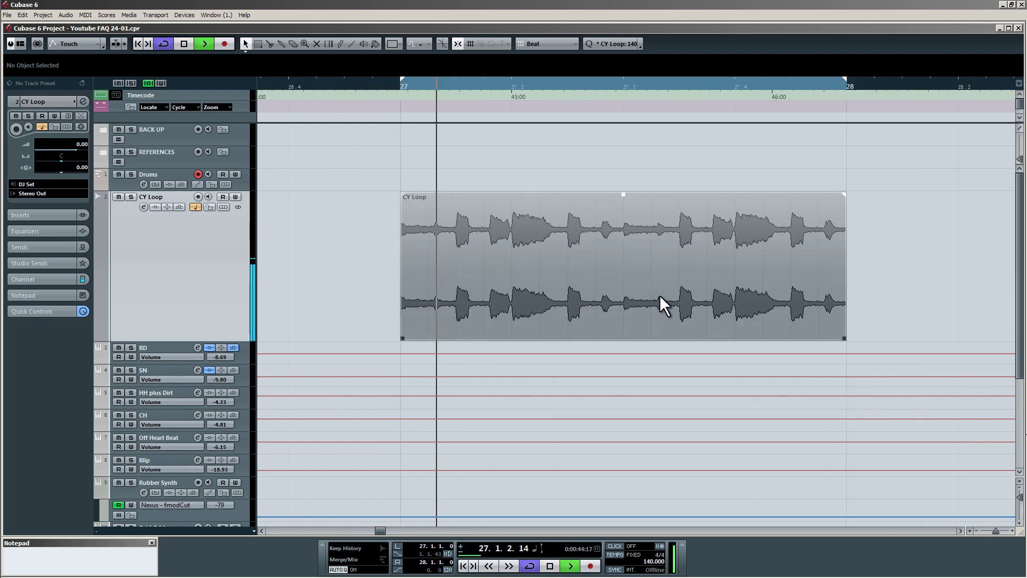
pyautogui.press('space')
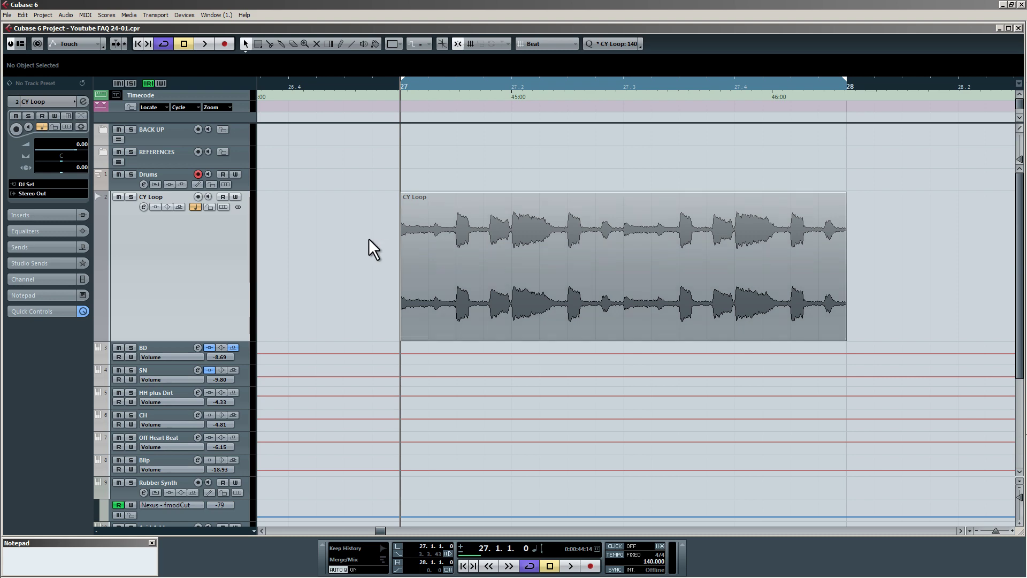
# - Open the CY Loop event in the Sample Editor and turn on hitpoint editing
pyautogui.doubleClick(608, 246)
pyautogui.moveTo(374, 101); pyautogui.dragTo(397, 90)
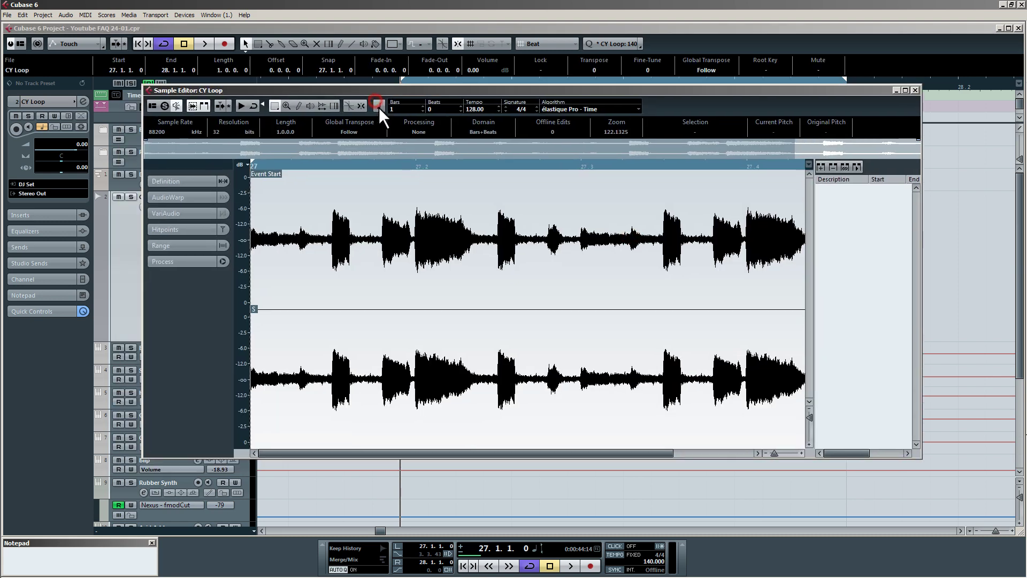
pyautogui.click(181, 227)
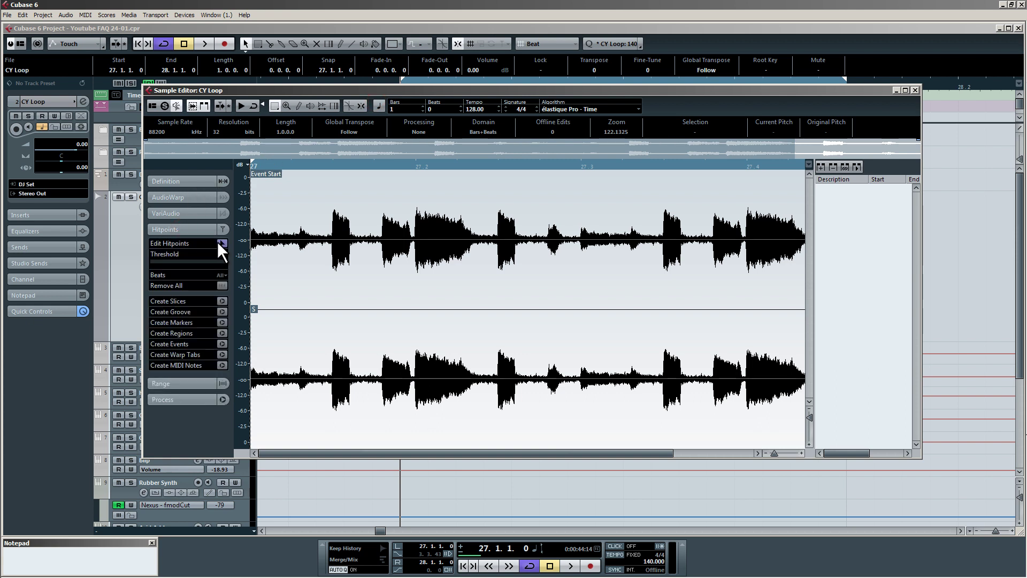
pyautogui.click(220, 243)
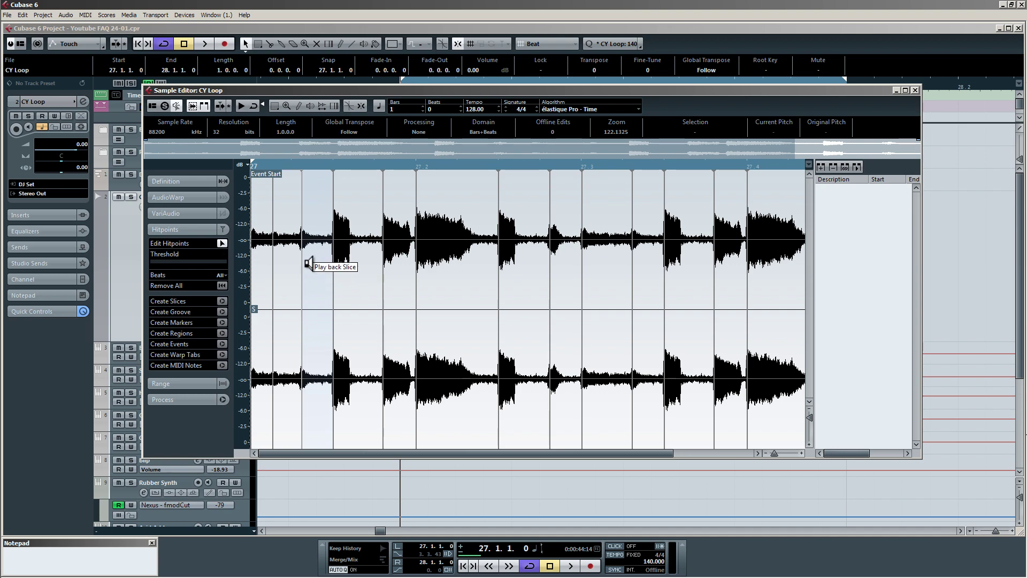
# - Examine up close how the detected hitpoints line up with the transients across the CY Loop waveform
pyautogui.scroll(4, 307, 264)
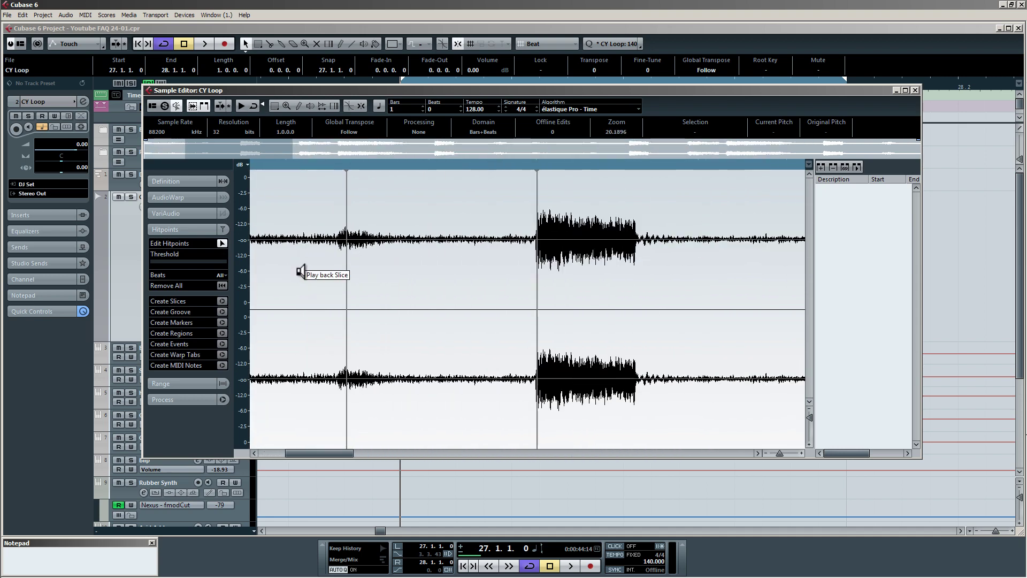
pyautogui.scroll(3, 332, 267)
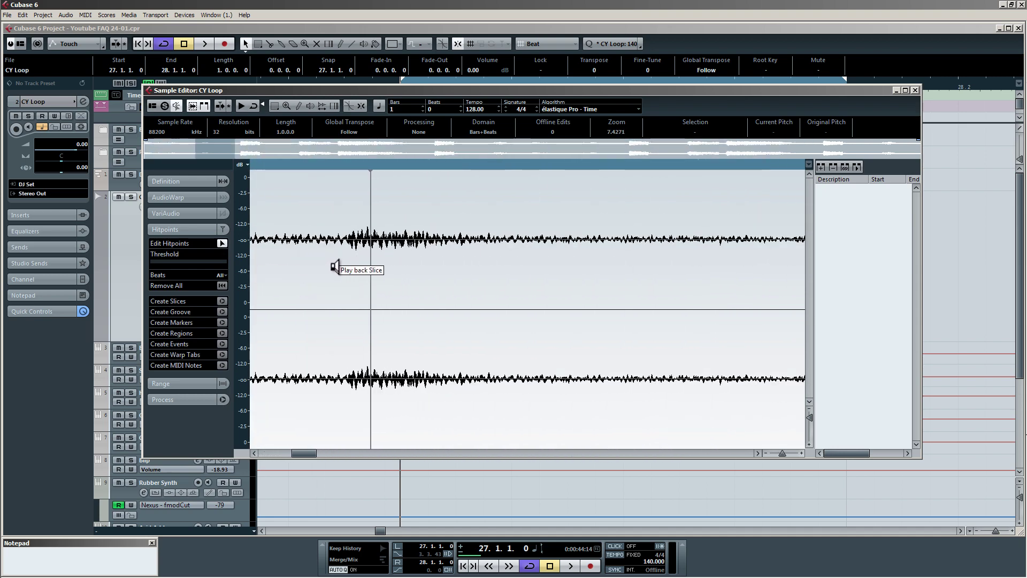
pyautogui.scroll(1, 333, 267)
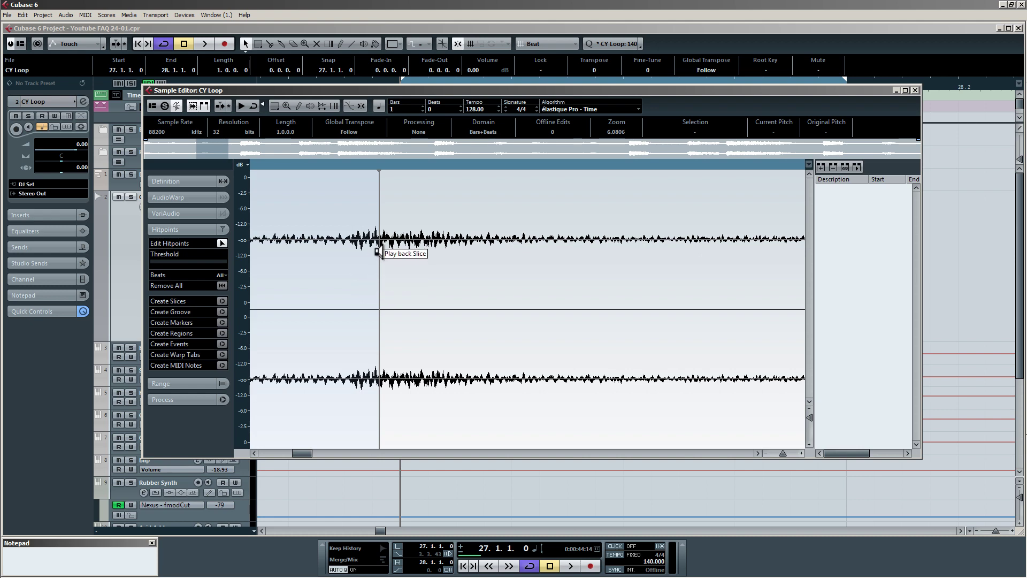
pyautogui.scroll(-3, 423, 289)
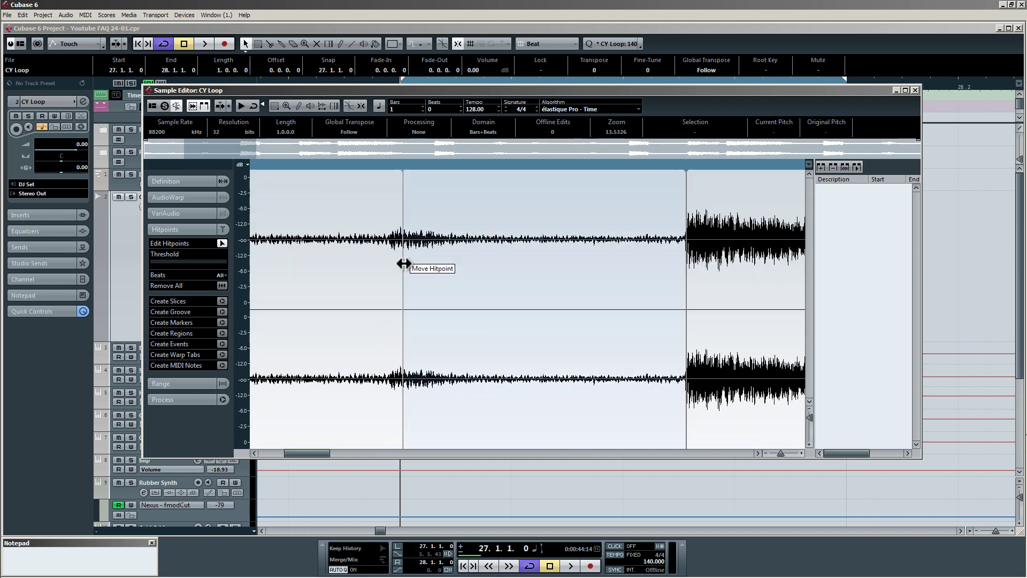
pyautogui.scroll(-4, 406, 262)
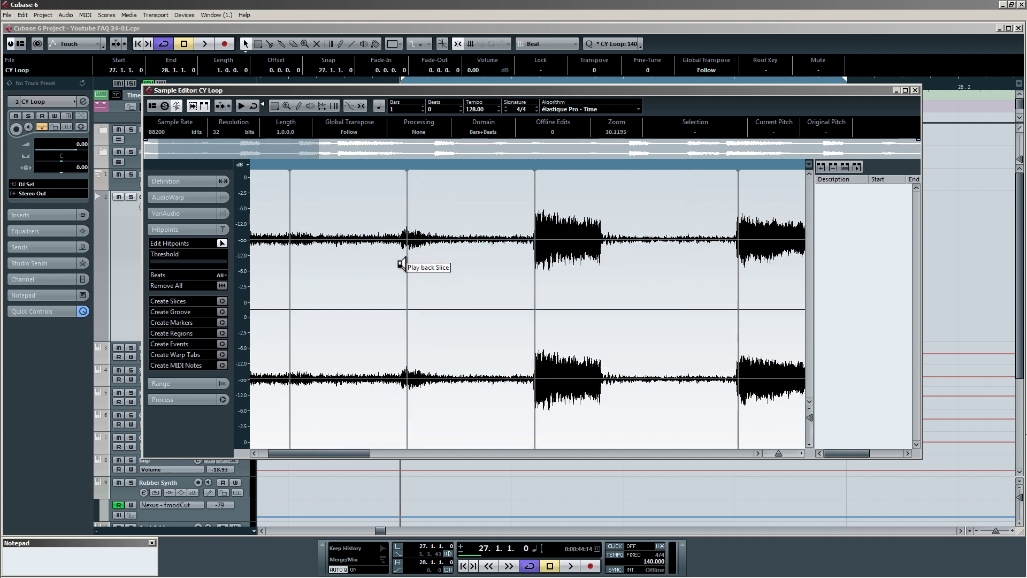
pyautogui.scroll(3, 543, 270)
pyautogui.scroll(3, 541, 270)
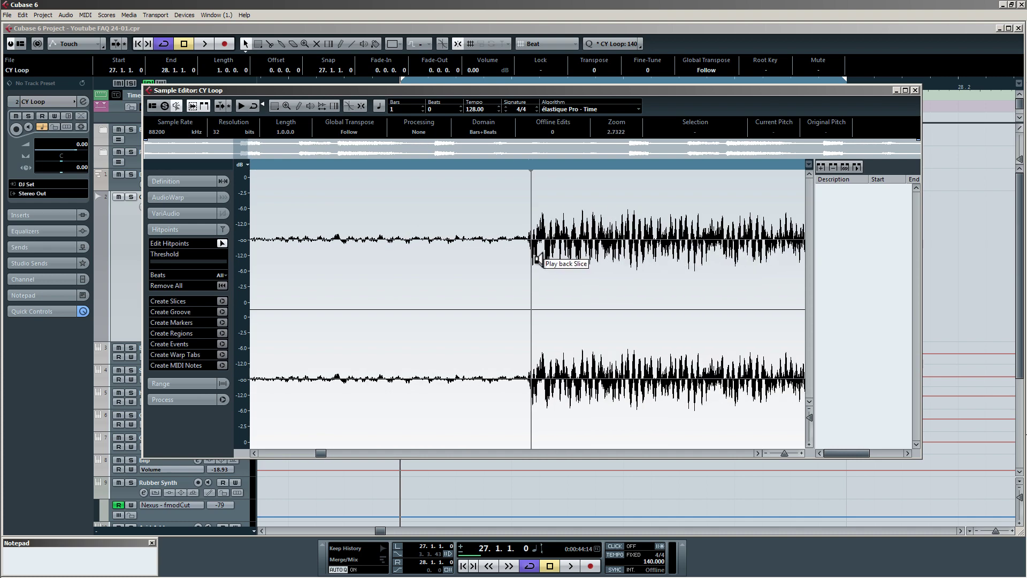
pyautogui.scroll(-6, 466, 257)
pyautogui.scroll(10, 683, 270)
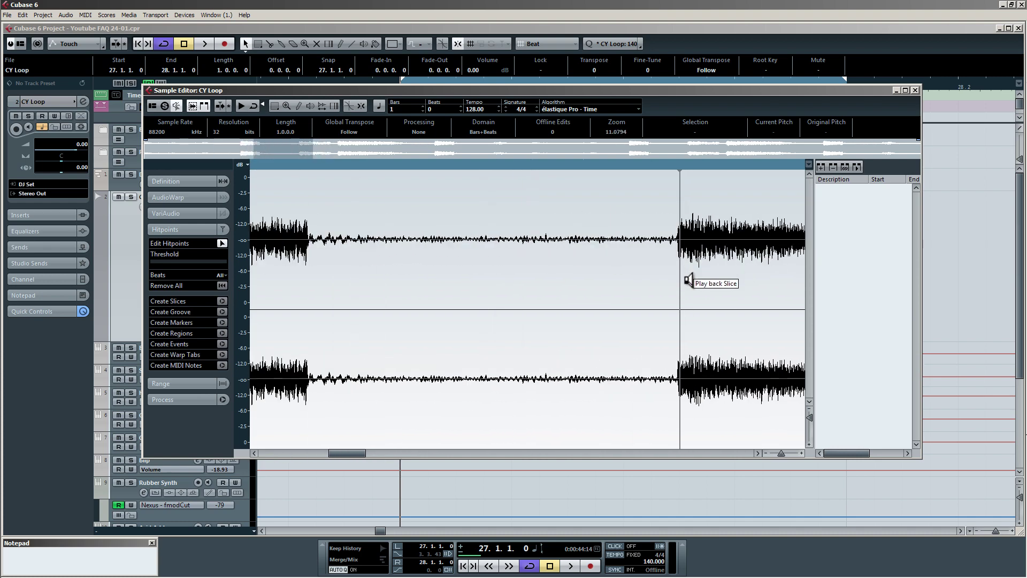
pyautogui.scroll(-15, 678, 275)
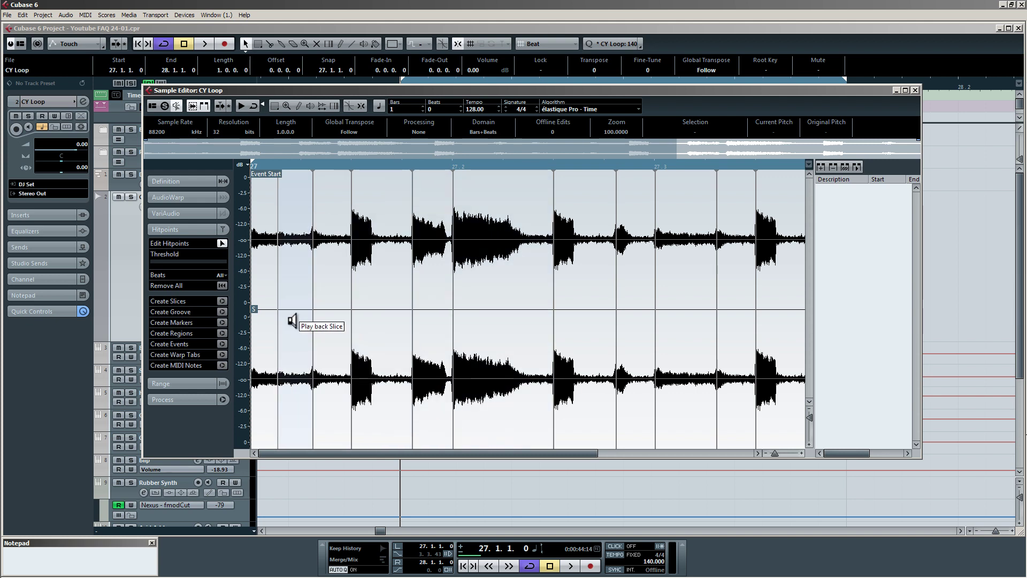
# - Try locking the hitpoint on the faint sound just after the event start, and disable that hitpoint
pyautogui.scroll(1, 263, 287)
pyautogui.scroll(11, 263, 287)
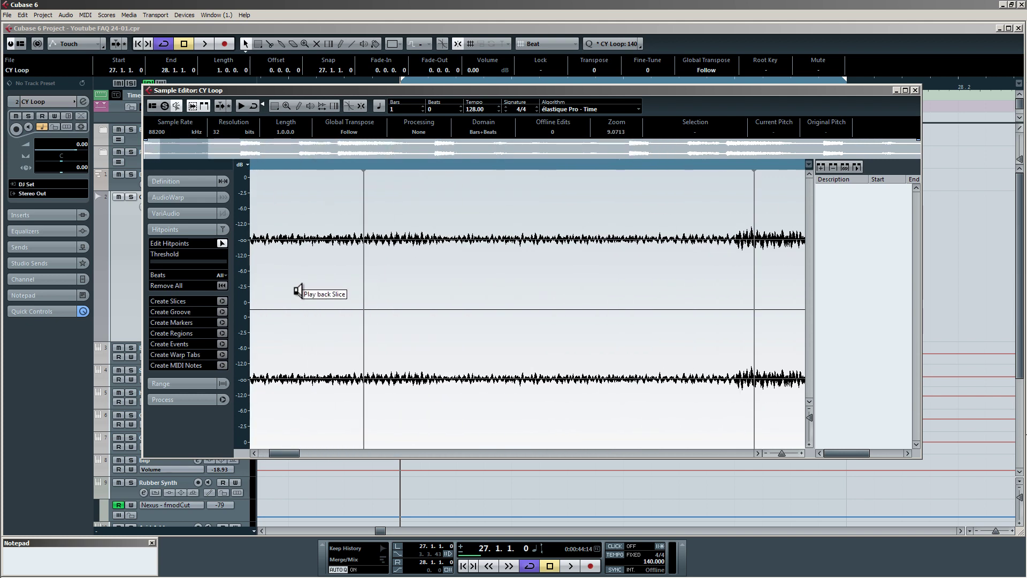
pyautogui.scroll(-4, 297, 289)
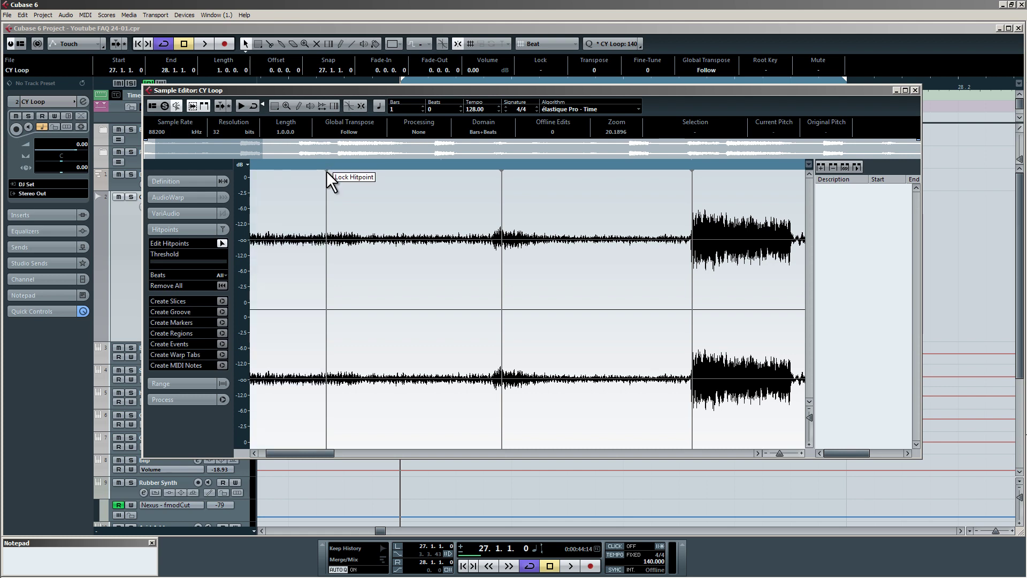
pyautogui.click(327, 171)
pyautogui.click(326, 171)
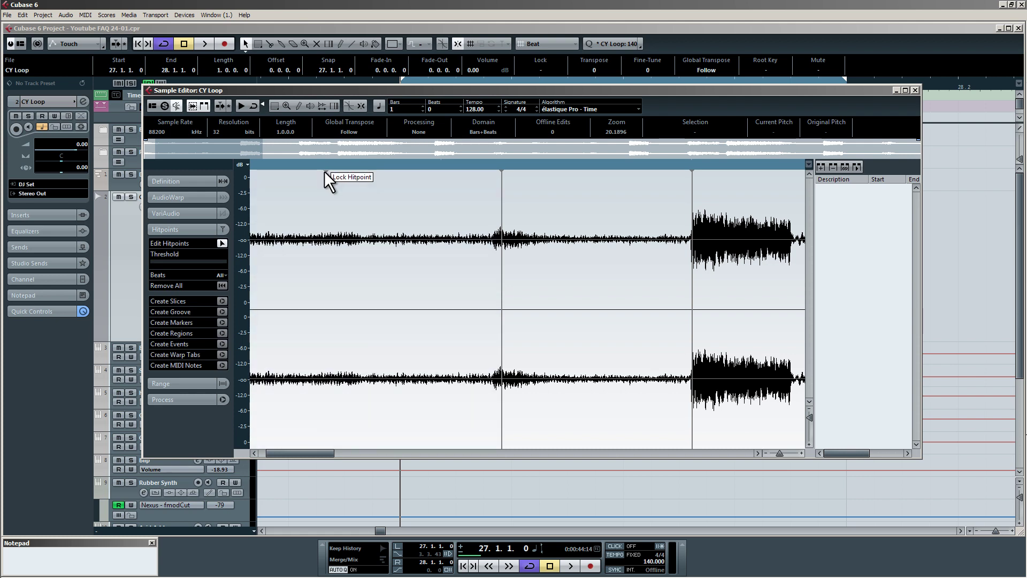
pyautogui.click(326, 171)
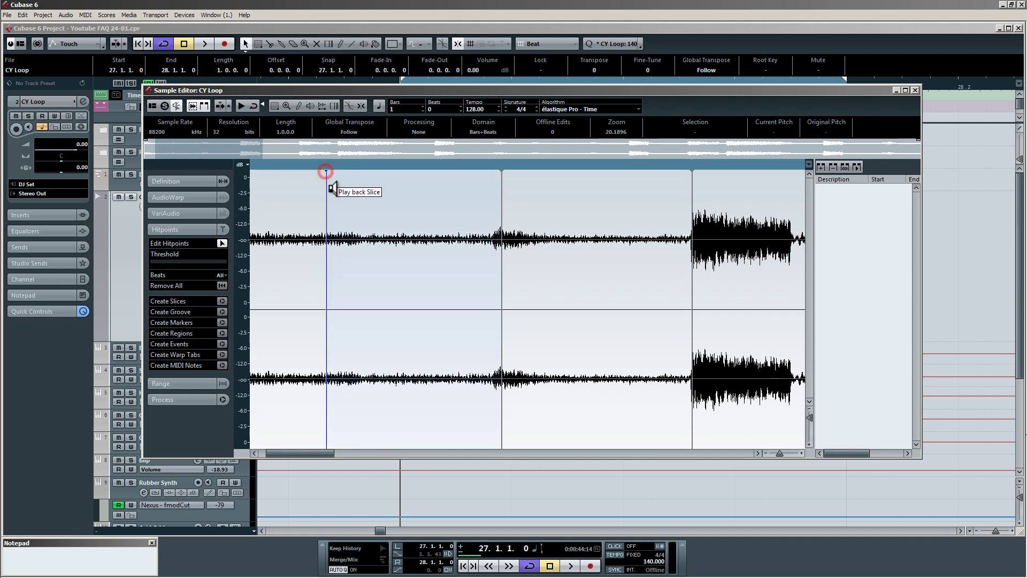
pyautogui.click(326, 170)
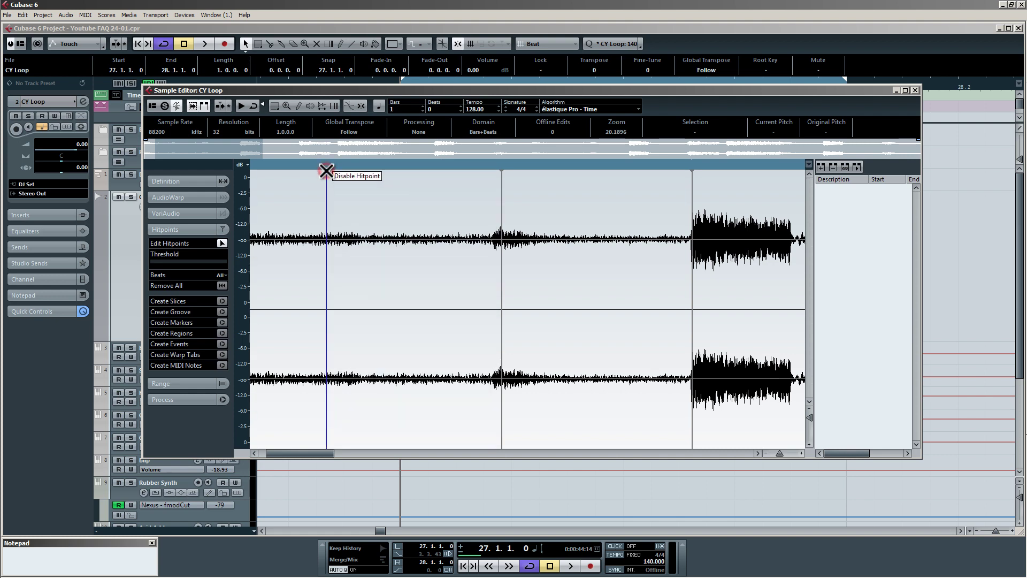
pyautogui.keyDown('shift'); pyautogui.click(326, 171); pyautogui.keyUp('shift')
pyautogui.click(326, 170)
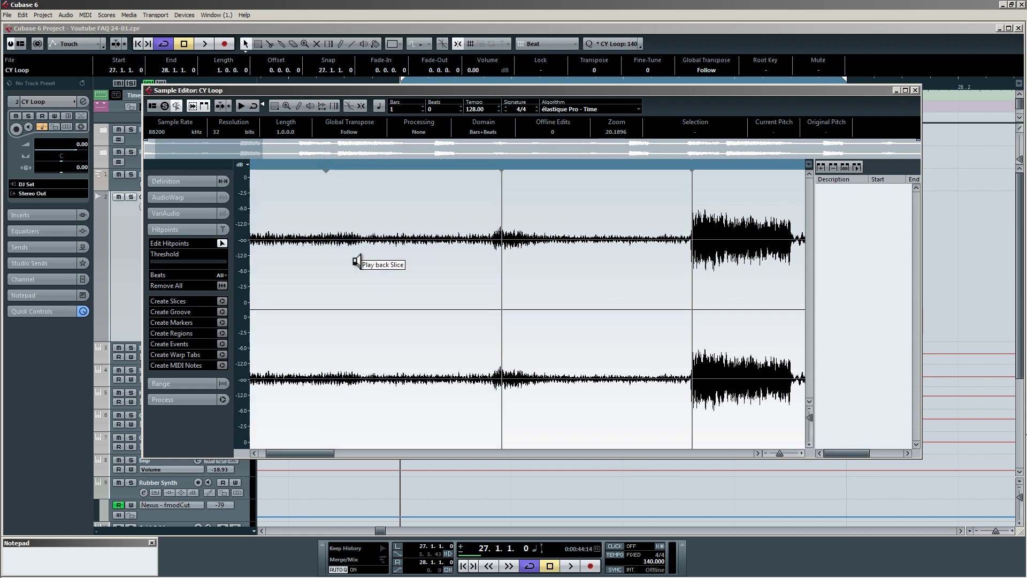
# - Move the hitpoints of the quiet hit near 27.1.2 and the loud hit at 27.1.3 back to the start of their transients
pyautogui.scroll(-2, 353, 258)
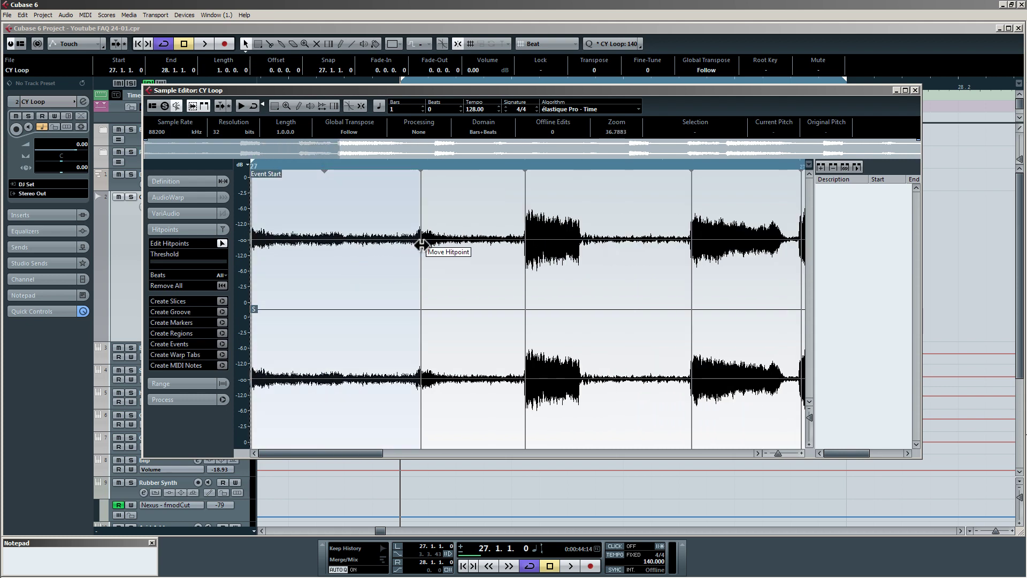
pyautogui.scroll(4, 419, 251)
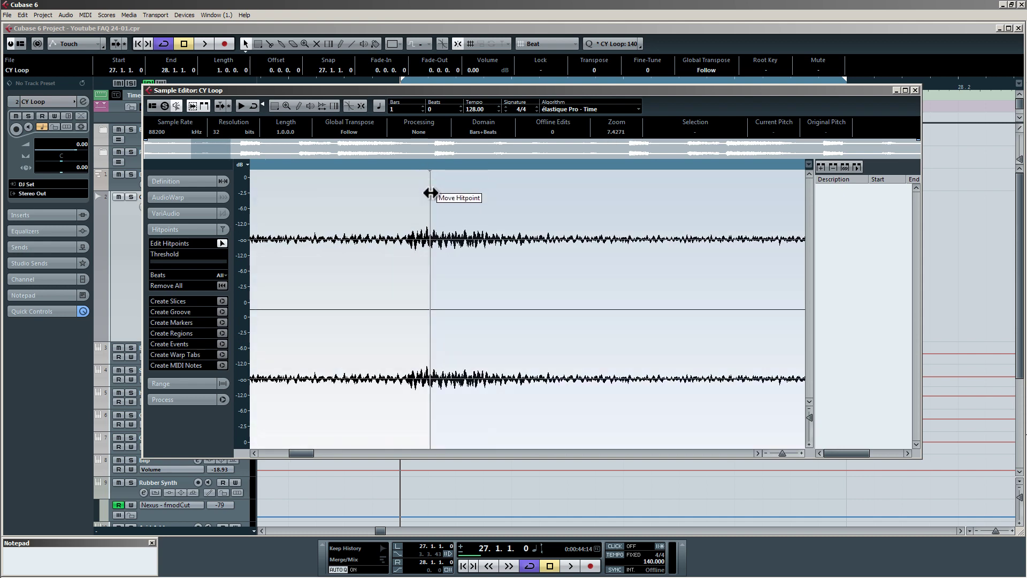
pyautogui.moveTo(430, 192); pyautogui.dragTo(407, 194)
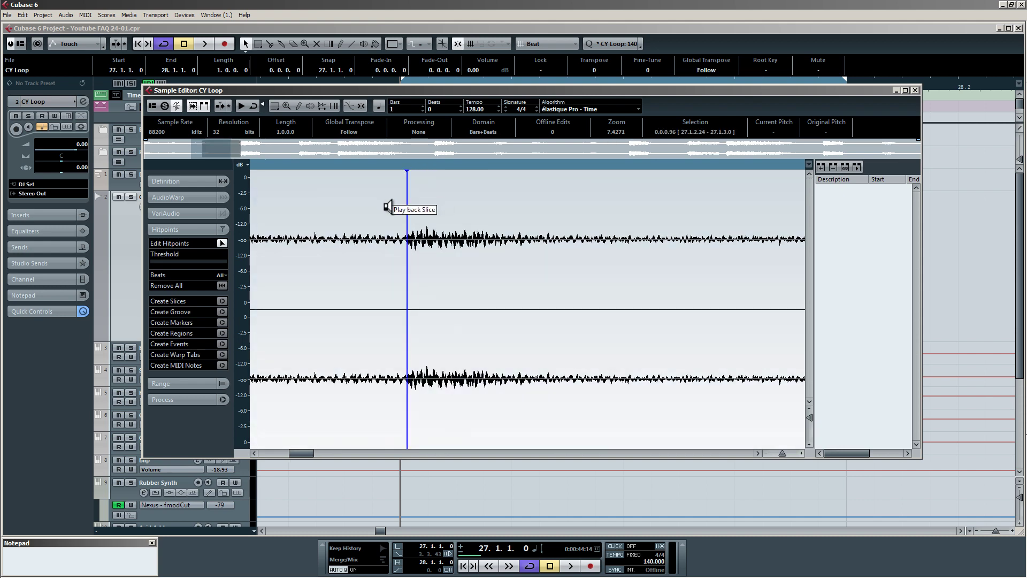
pyautogui.scroll(-2, 385, 207)
pyautogui.scroll(2, 593, 228)
pyautogui.scroll(3, 594, 228)
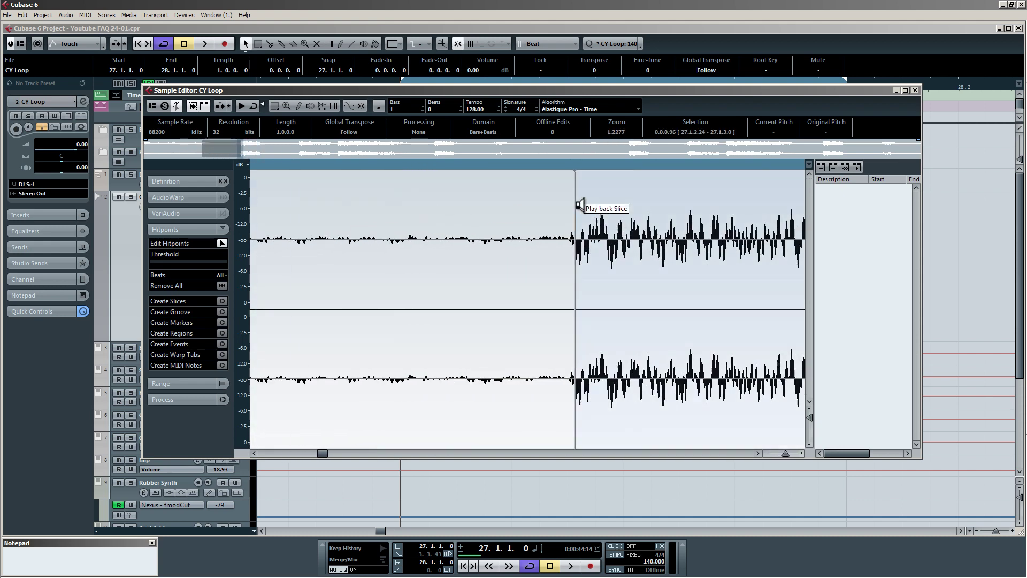
pyautogui.scroll(-4, 465, 245)
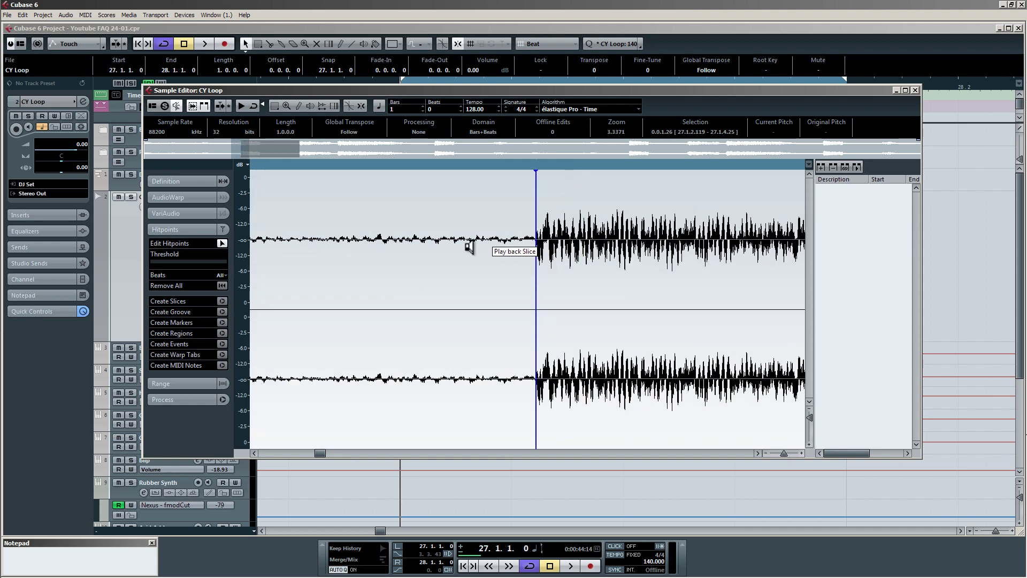
# - Move the hitpoints near 27.1.4 and at beat 27.2 back to the start of their transients
pyautogui.scroll(2, 567, 260)
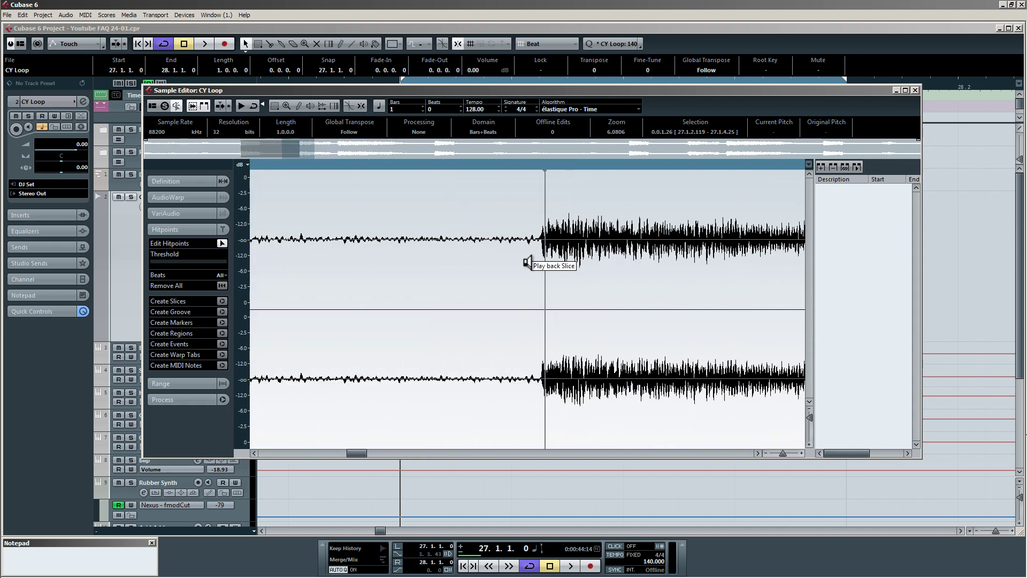
pyautogui.moveTo(544, 259); pyautogui.dragTo(539, 261)
pyautogui.scroll(-1, 447, 260)
pyautogui.scroll(-1, 446, 259)
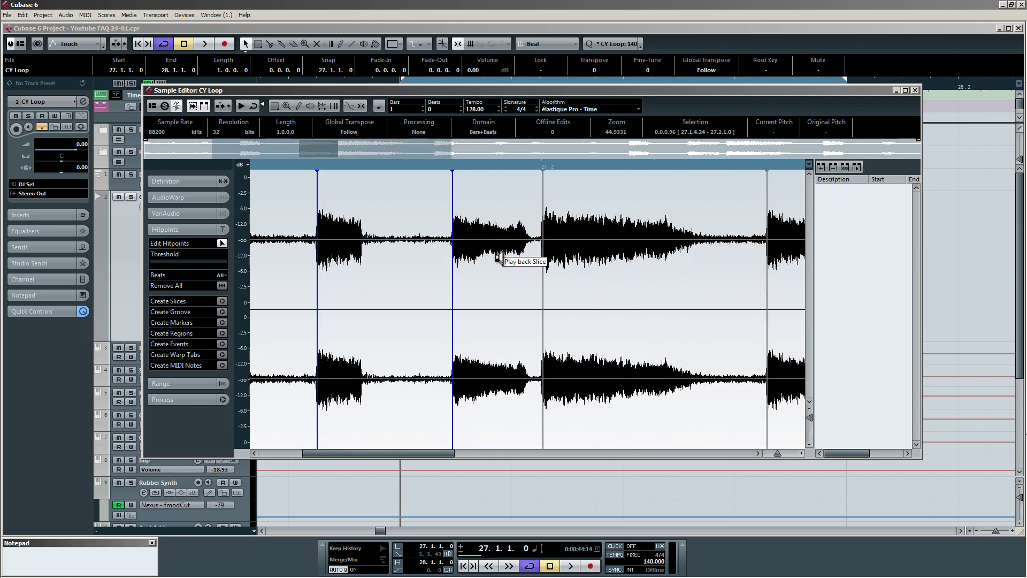
pyautogui.scroll(2, 541, 260)
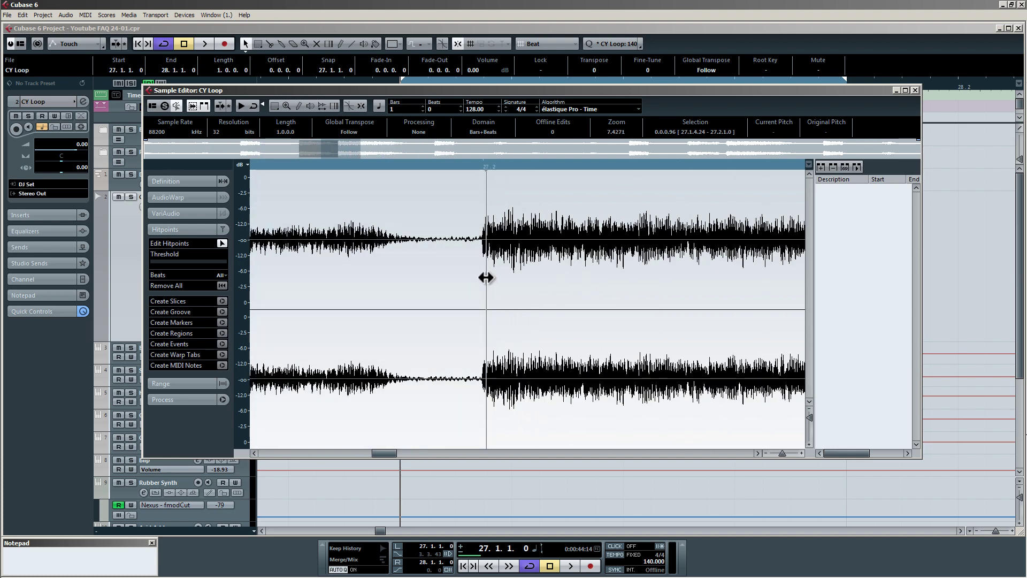
pyautogui.moveTo(488, 277); pyautogui.dragTo(482, 278)
pyautogui.scroll(-3, 455, 265)
# - Align the hitpoints of the loud hit at 27.2.3 and the softer hit near 27.2.4 with their transient starts
pyautogui.scroll(4, 636, 267)
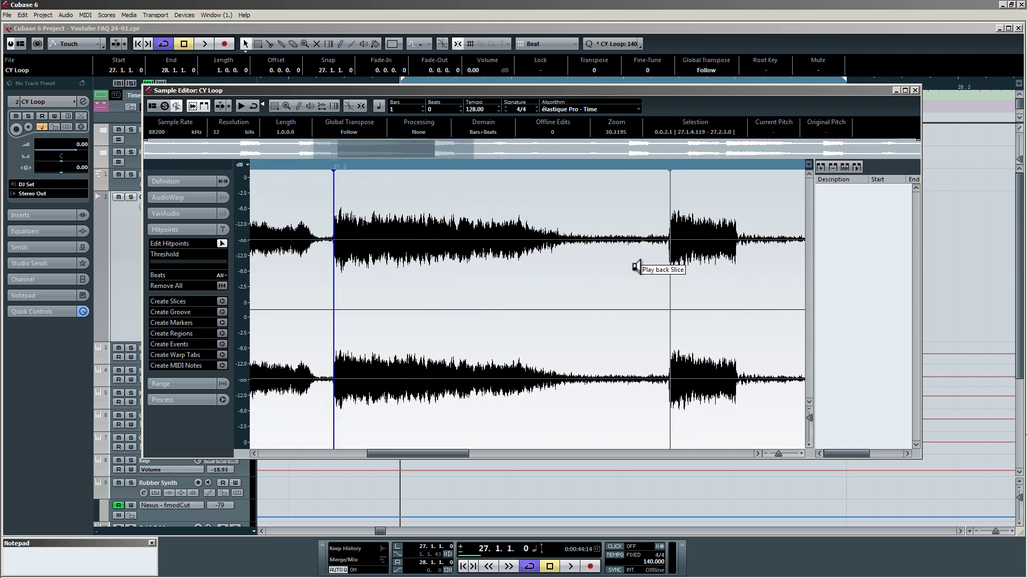
pyautogui.moveTo(688, 273); pyautogui.dragTo(685, 273)
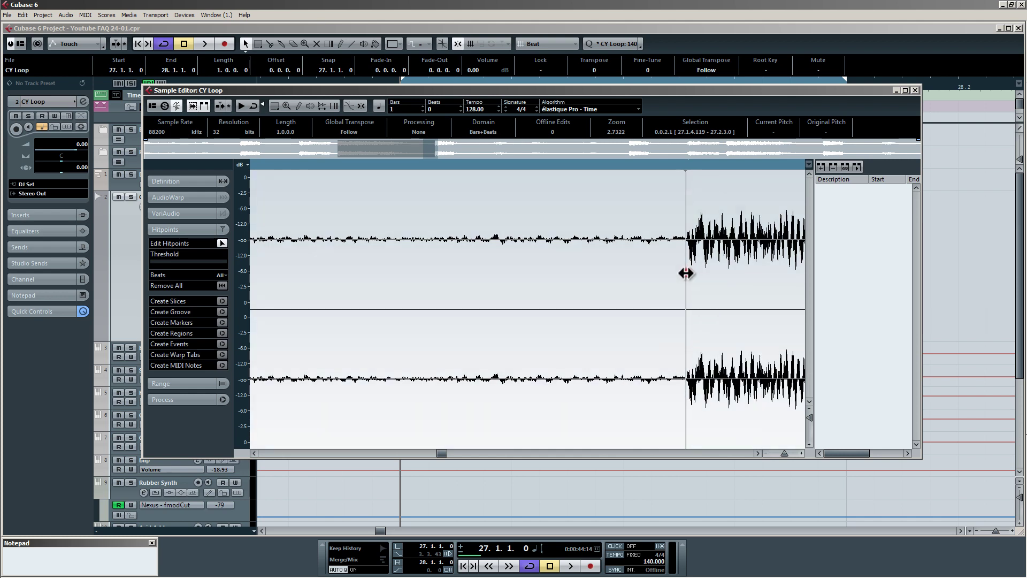
pyautogui.scroll(-4, 642, 270)
pyautogui.scroll(4, 535, 271)
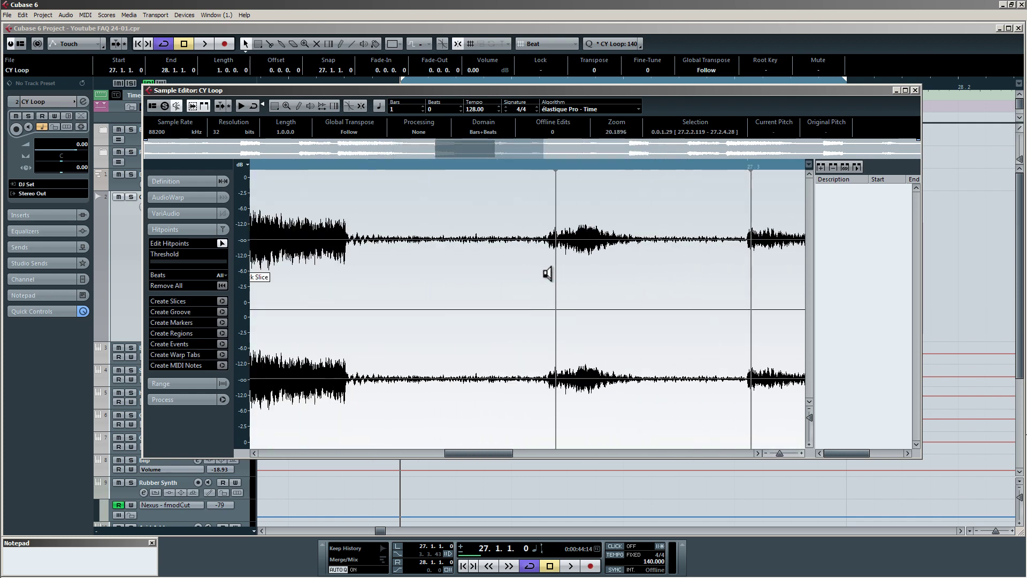
pyautogui.moveTo(588, 270); pyautogui.dragTo(547, 271)
pyautogui.scroll(-4, 468, 273)
# - Shift the hitpoints at beat 27.3 and near 27.3.2 slightly earlier, onto the start of their transients
pyautogui.scroll(3, 565, 273)
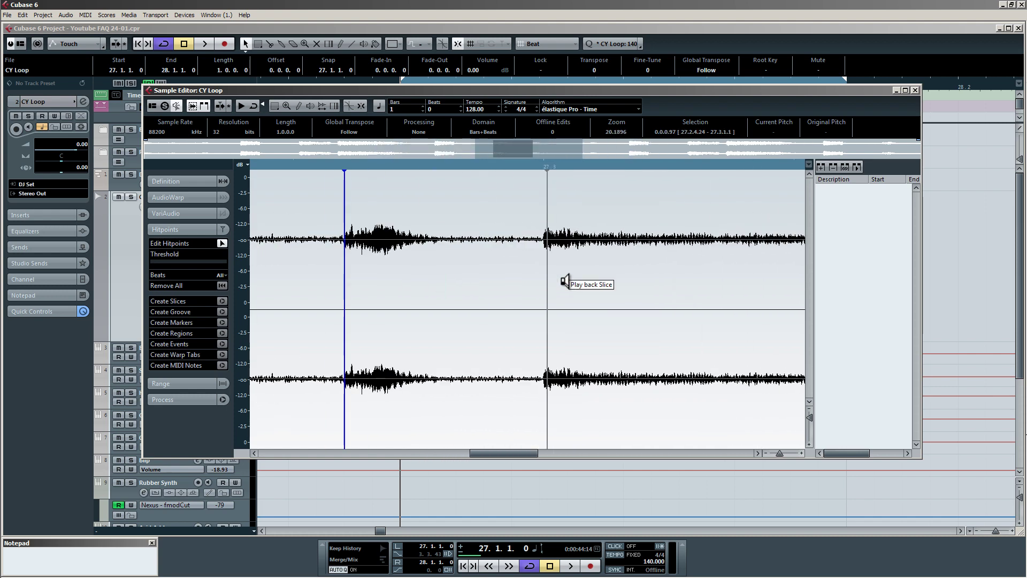
pyautogui.moveTo(526, 281); pyautogui.dragTo(519, 279)
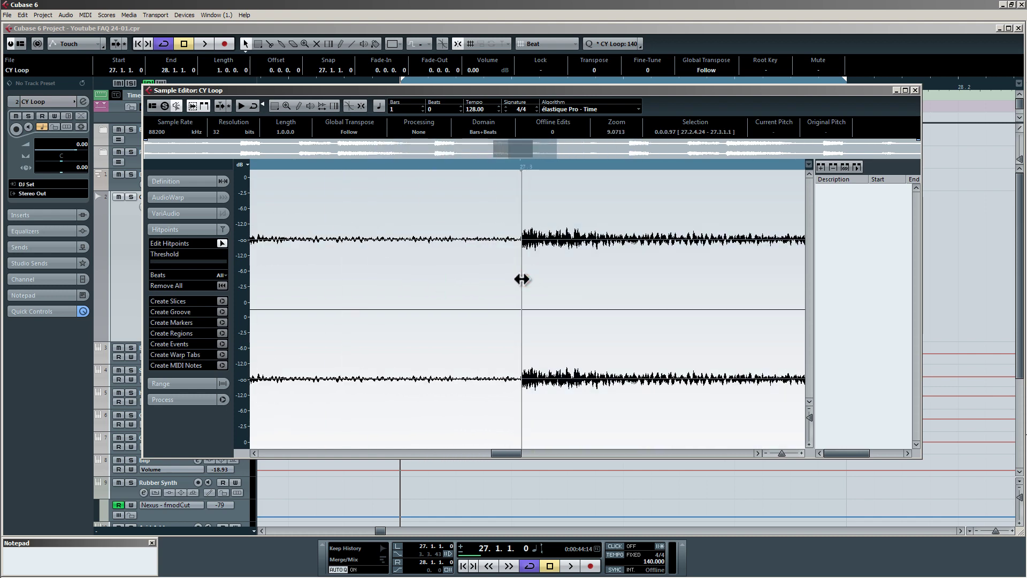
pyautogui.scroll(-4, 468, 275)
pyautogui.scroll(4, 587, 279)
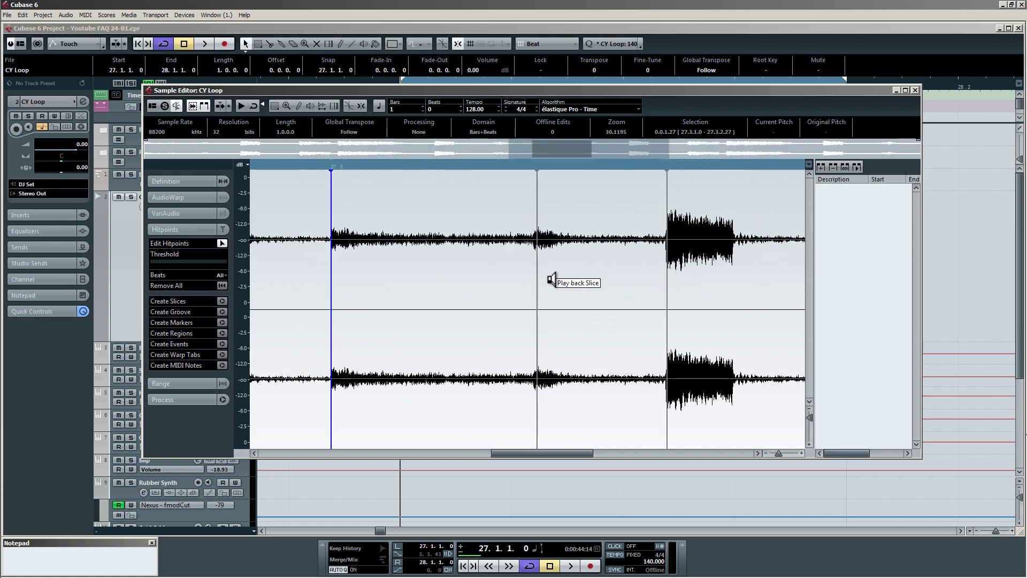
pyautogui.moveTo(535, 273); pyautogui.dragTo(524, 273)
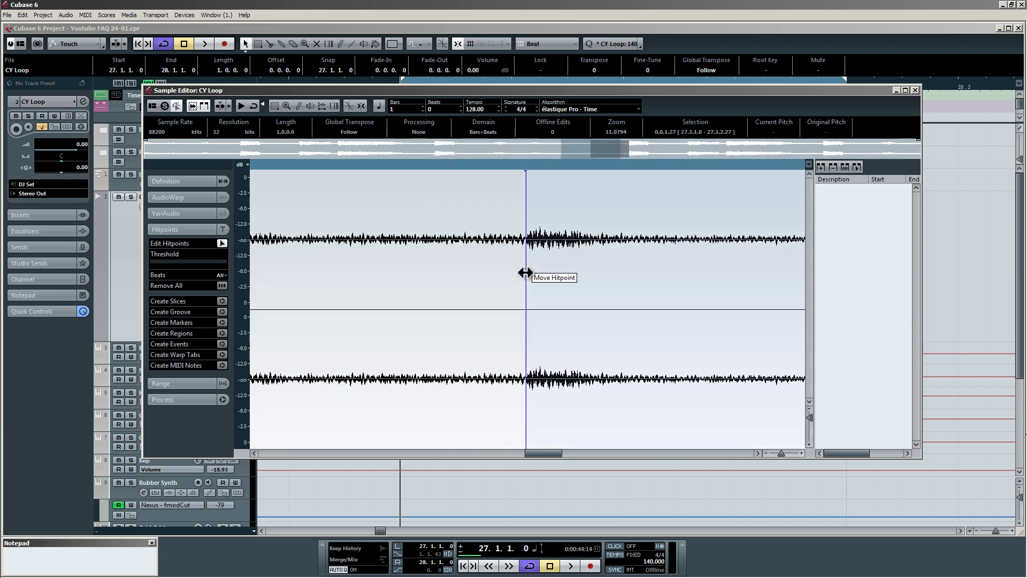
pyautogui.scroll(-3, 447, 273)
# - Move the hitpoints of the loud hit at 27.3.3 and the hit near 27.3.4 onto the start of their transients
pyautogui.scroll(4, 534, 278)
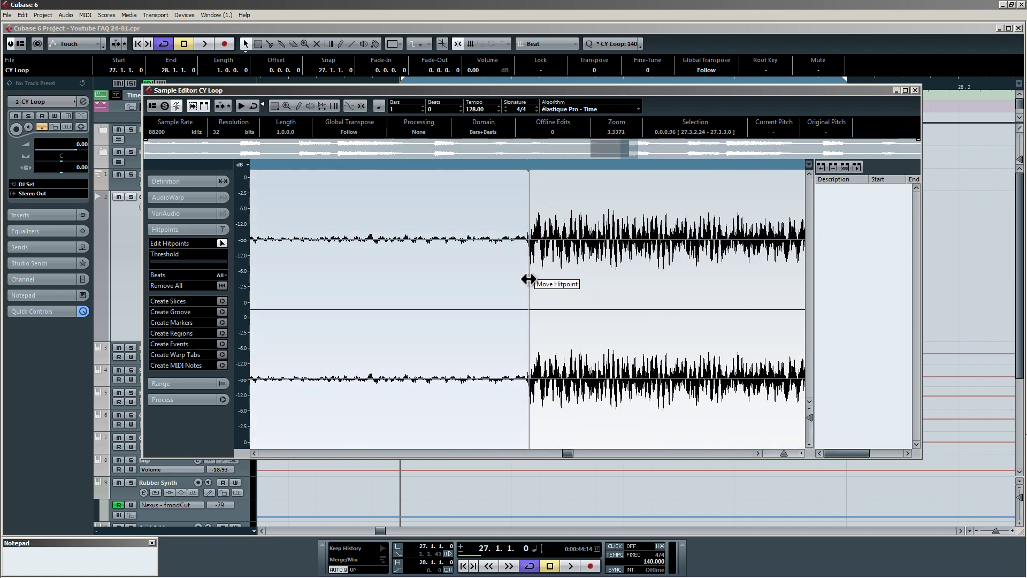
pyautogui.scroll(-4, 526, 279)
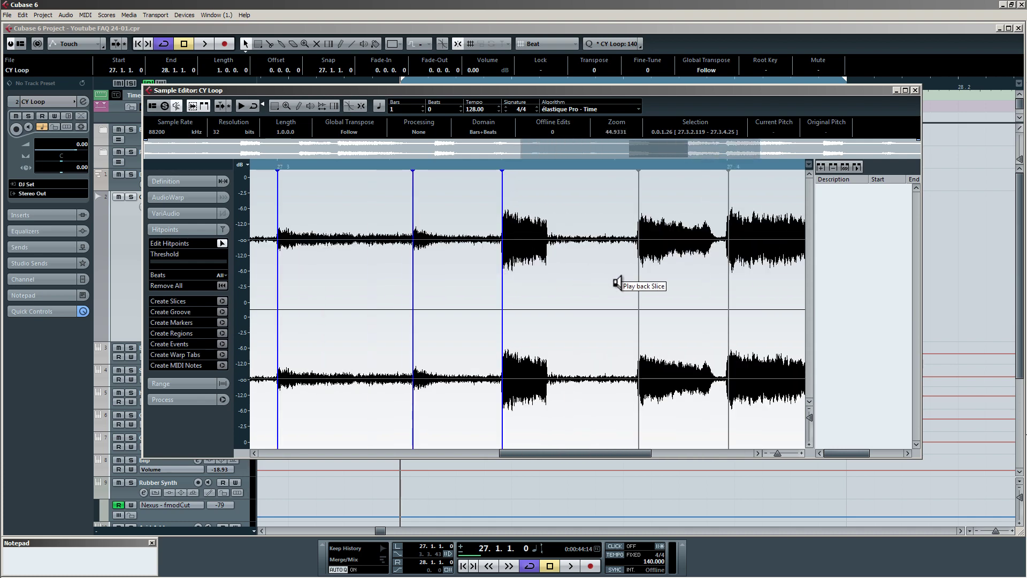
pyautogui.scroll(5, 649, 282)
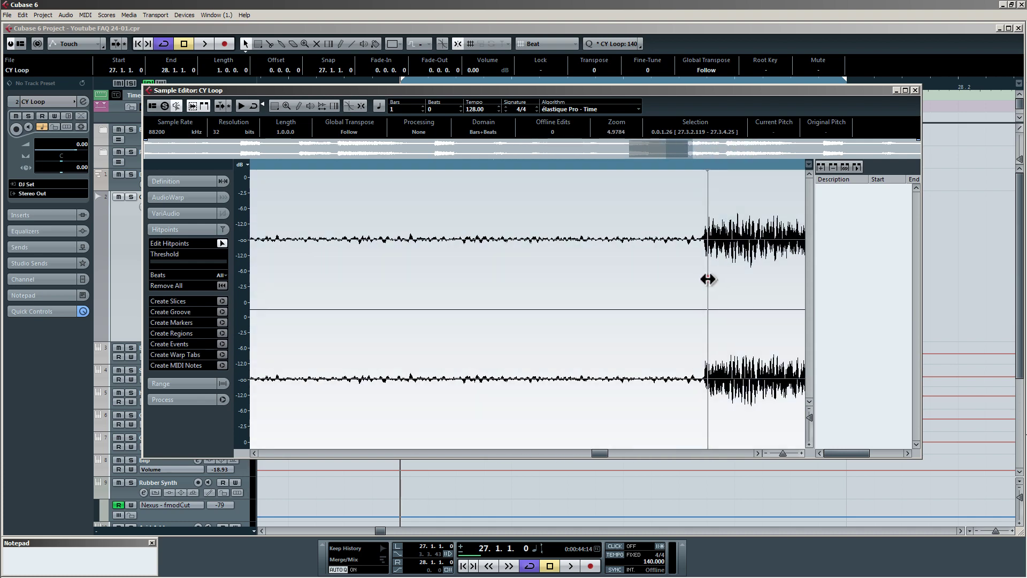
pyautogui.scroll(-5, 557, 275)
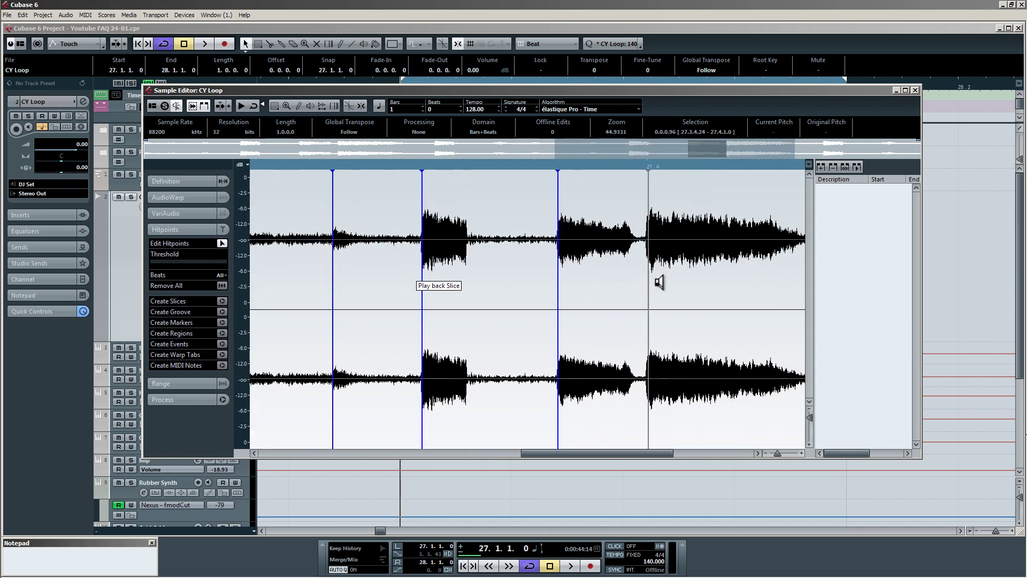
# - Align the hitpoints of the loud hits at beat 27.4 and at 27.4.3 with the start of their transients
pyautogui.scroll(4, 659, 282)
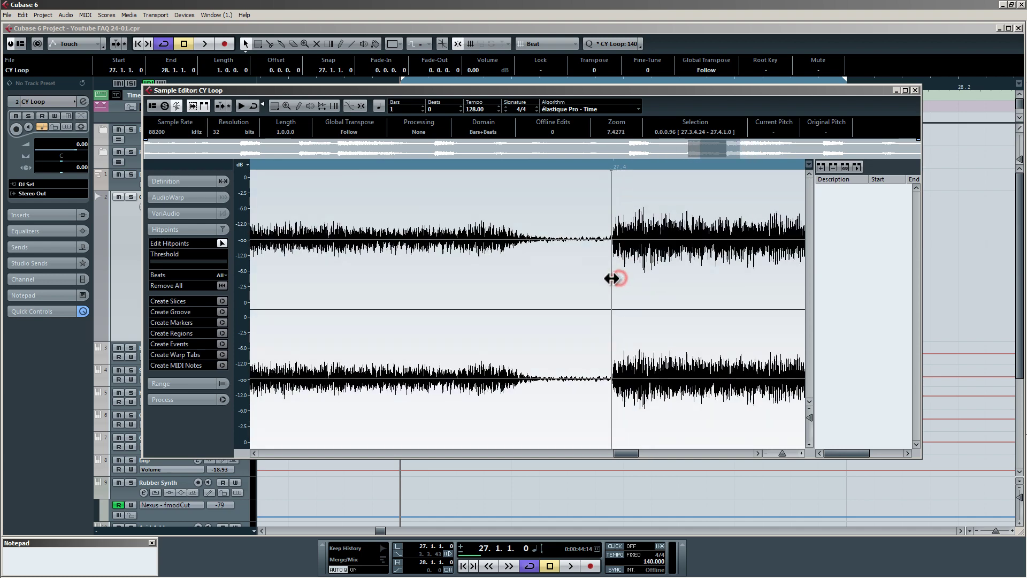
pyautogui.scroll(-4, 522, 273)
pyautogui.scroll(2, 683, 277)
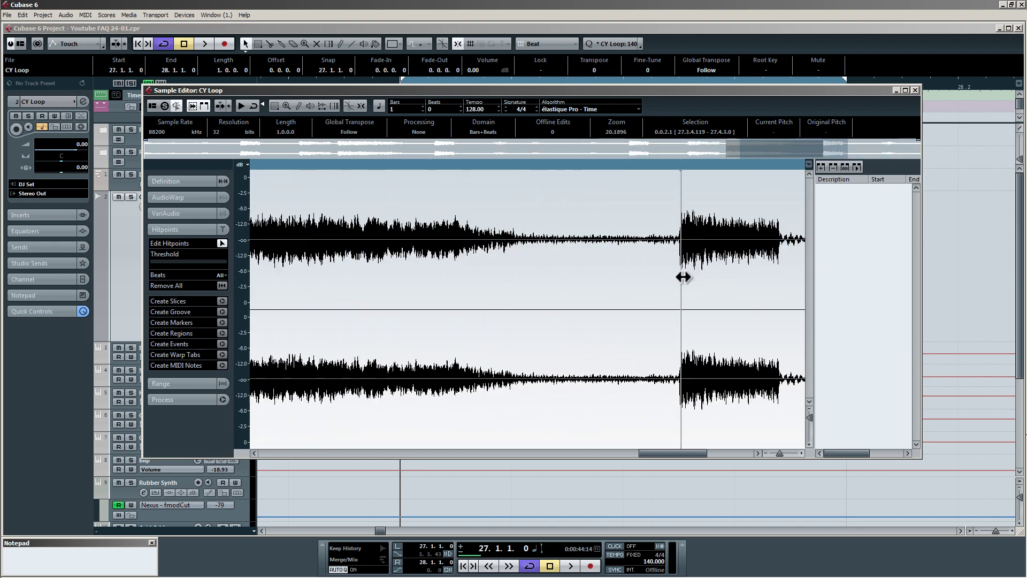
pyautogui.scroll(-5, 683, 277)
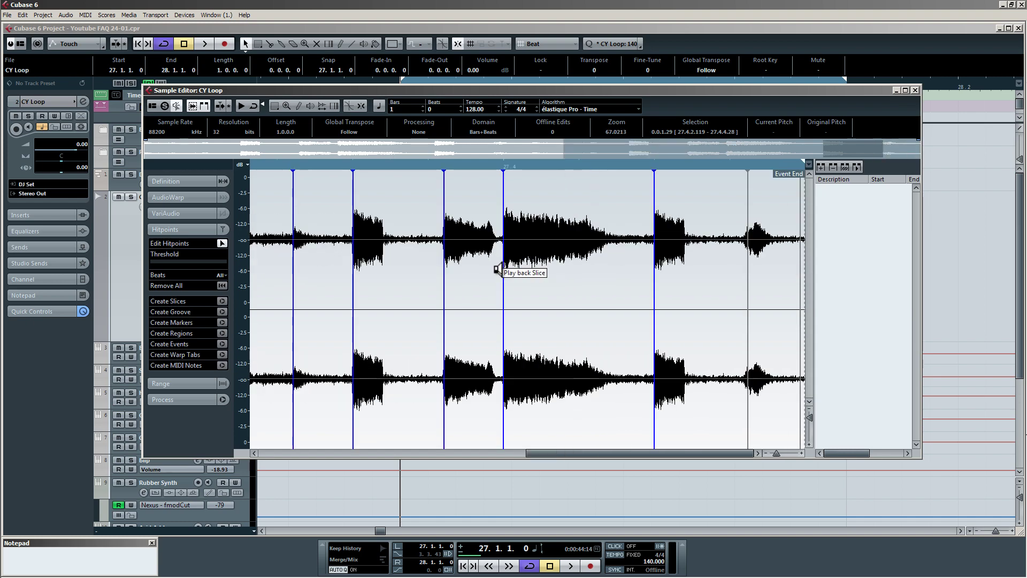
# - Move the hitpoint of the soft last hit near 27.4.4 back to its transient start and check the whole loop
pyautogui.scroll(5, 757, 280)
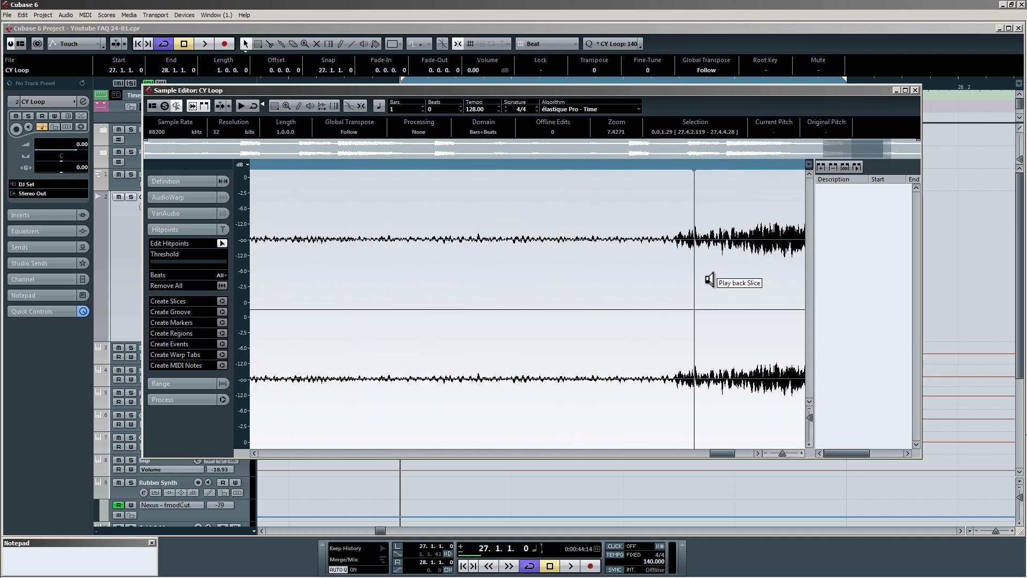
pyautogui.scroll(-3, 599, 269)
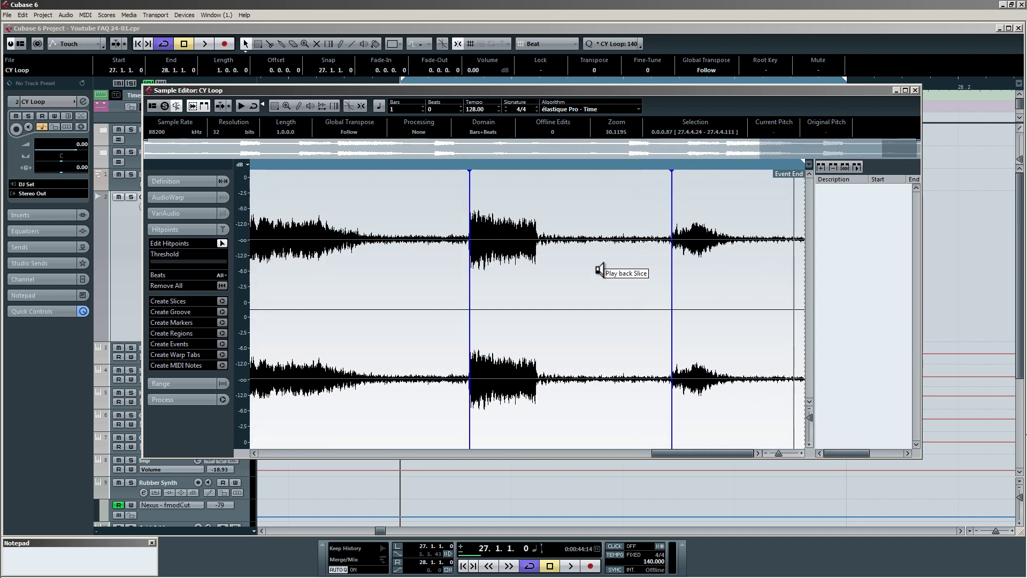
pyautogui.scroll(-3, 599, 269)
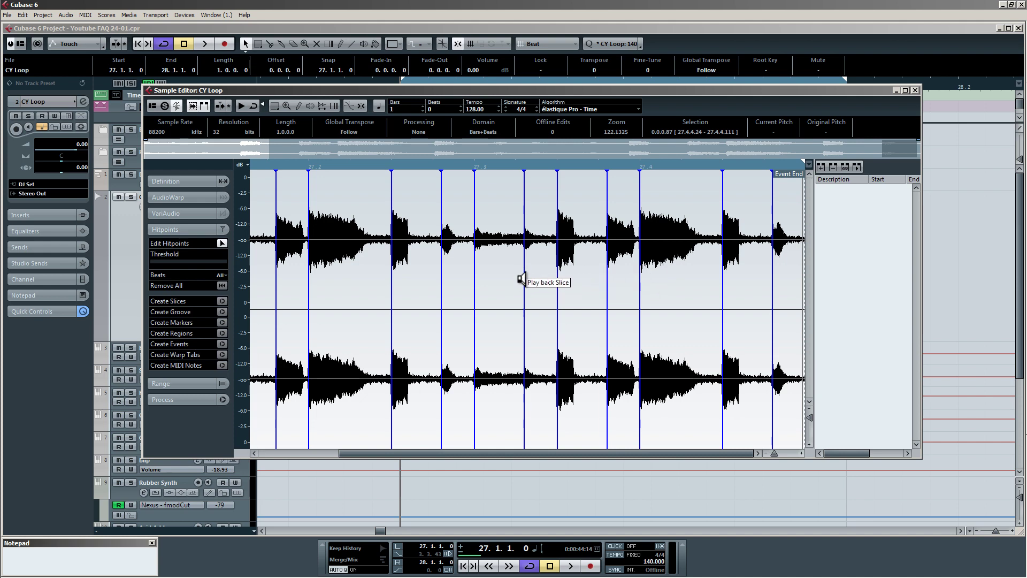
pyautogui.scroll(-1, 511, 285)
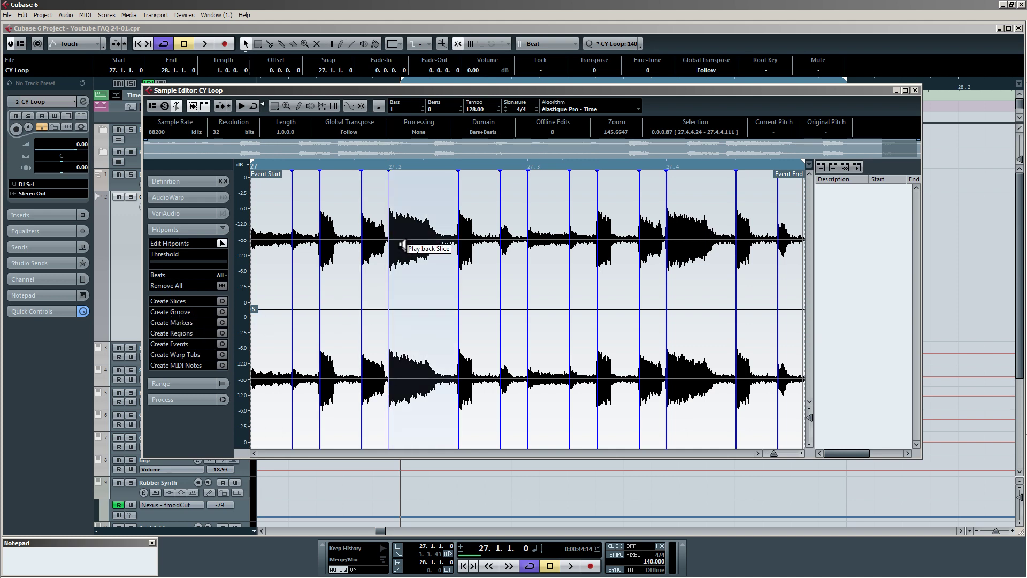
# - Set the quantize value to 1/16, then create a groove quantize preset from the CY Loop's hitpoints and check it among the presets
pyautogui.click(617, 42)
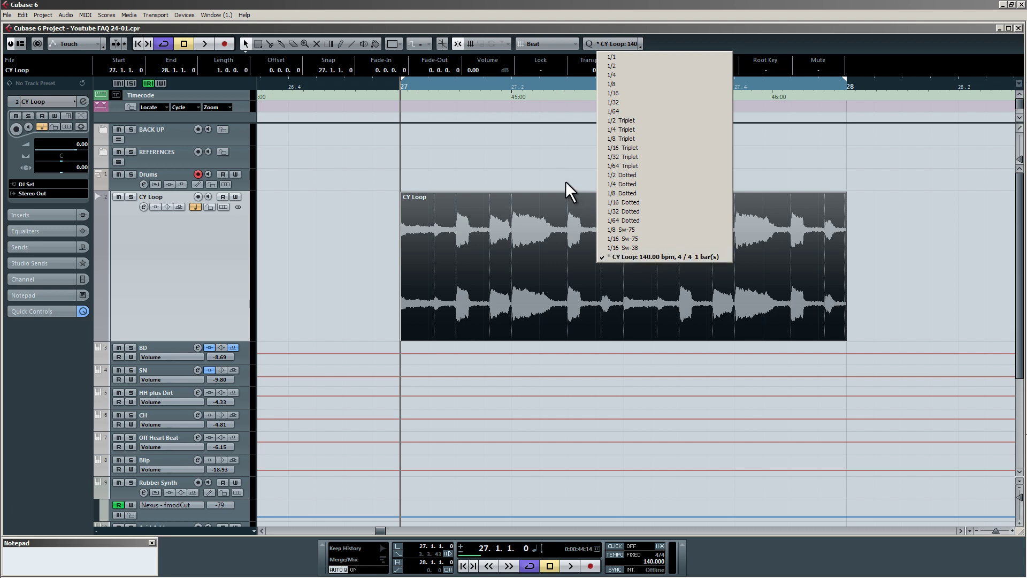
pyautogui.click(629, 91)
pyautogui.doubleClick(535, 249)
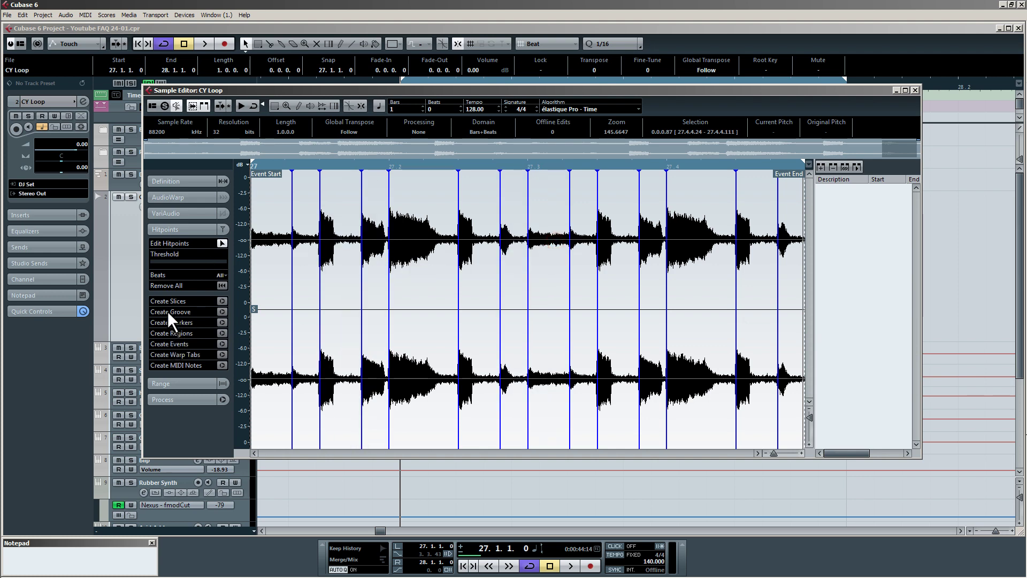
pyautogui.click(221, 311)
pyautogui.click(629, 42)
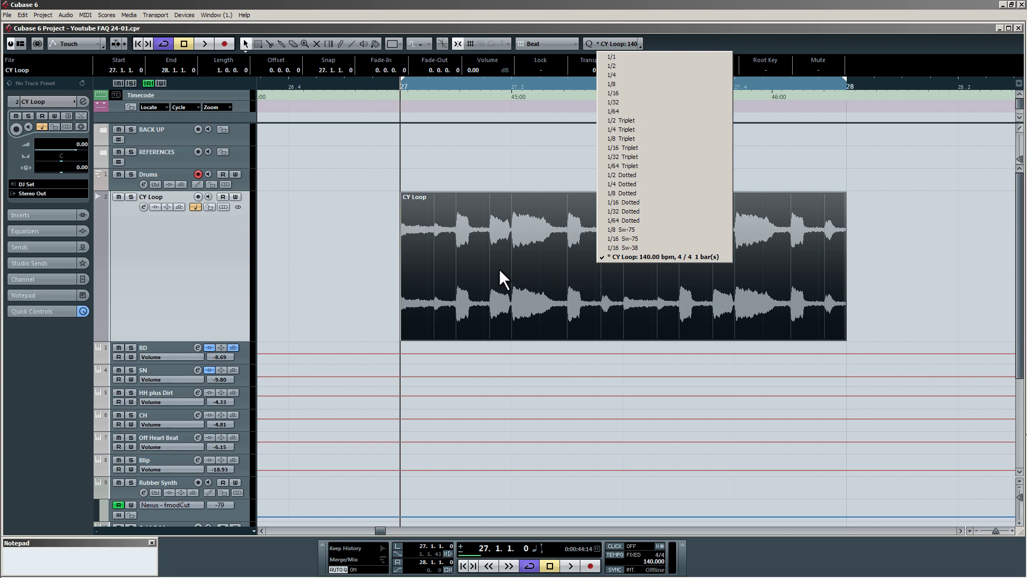
pyautogui.click(458, 175)
# - Record a one-bar MIDI part on the Drums track over bar 27
pyautogui.click(166, 173)
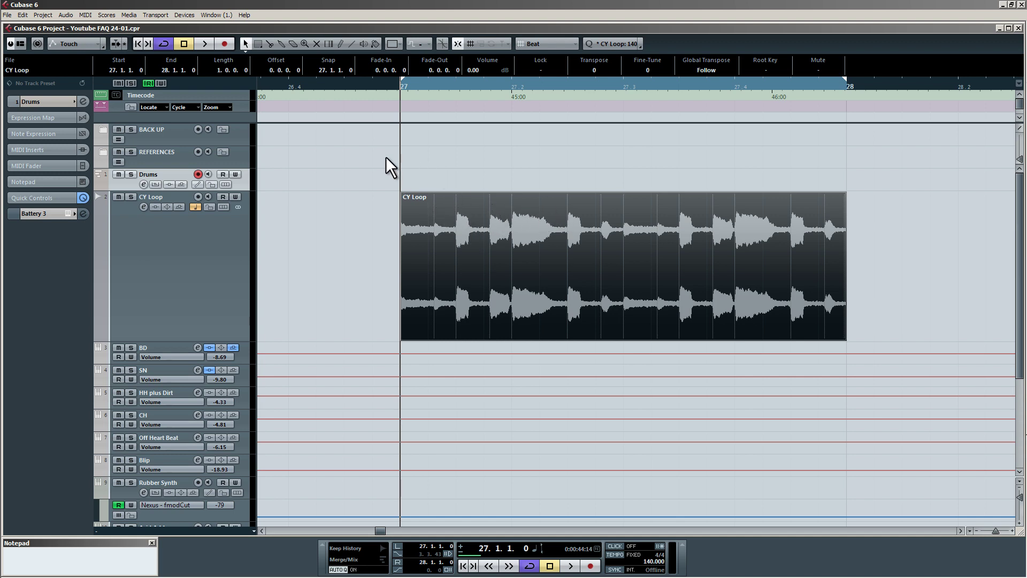
pyautogui.press('KP_Multiply')
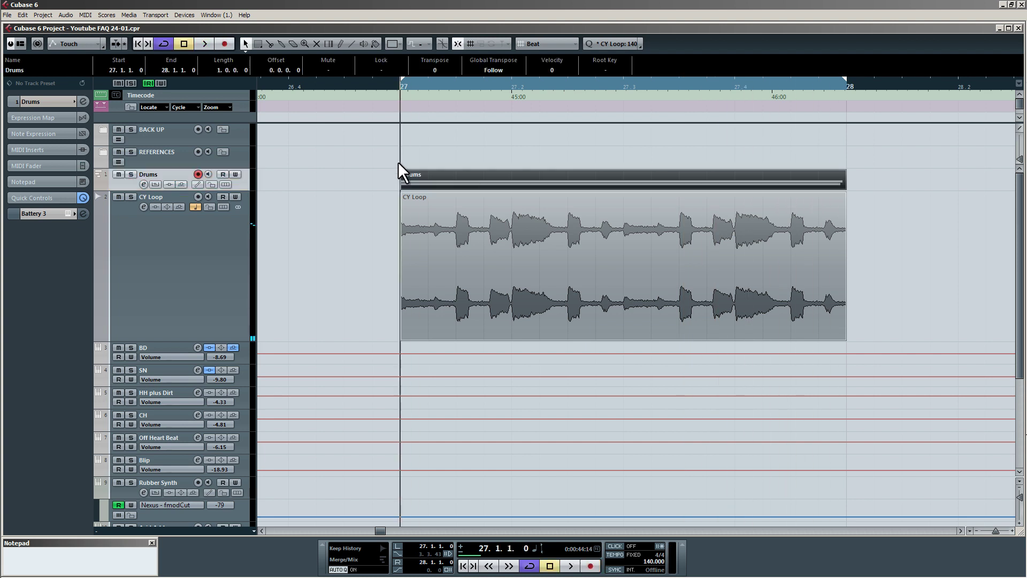
pyautogui.press('g')
pyautogui.press('g')
pyautogui.press('g')
# - Open the recorded Drums part at bar 27 in the Key Editor and delete all its notes
pyautogui.doubleClick(418, 175)
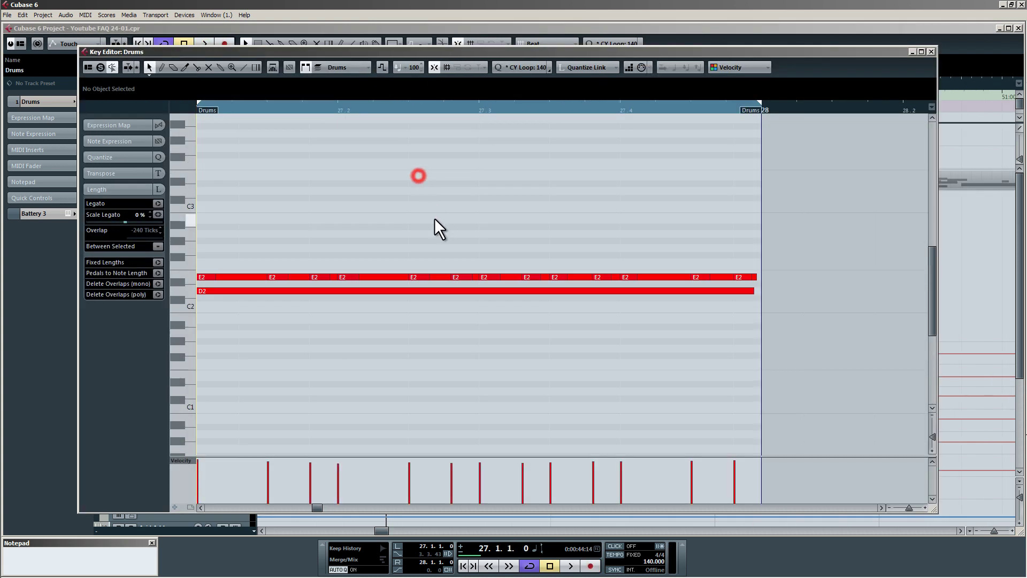
pyautogui.press('g')
pyautogui.press('g')
pyautogui.moveTo(582, 329); pyautogui.dragTo(509, 274)
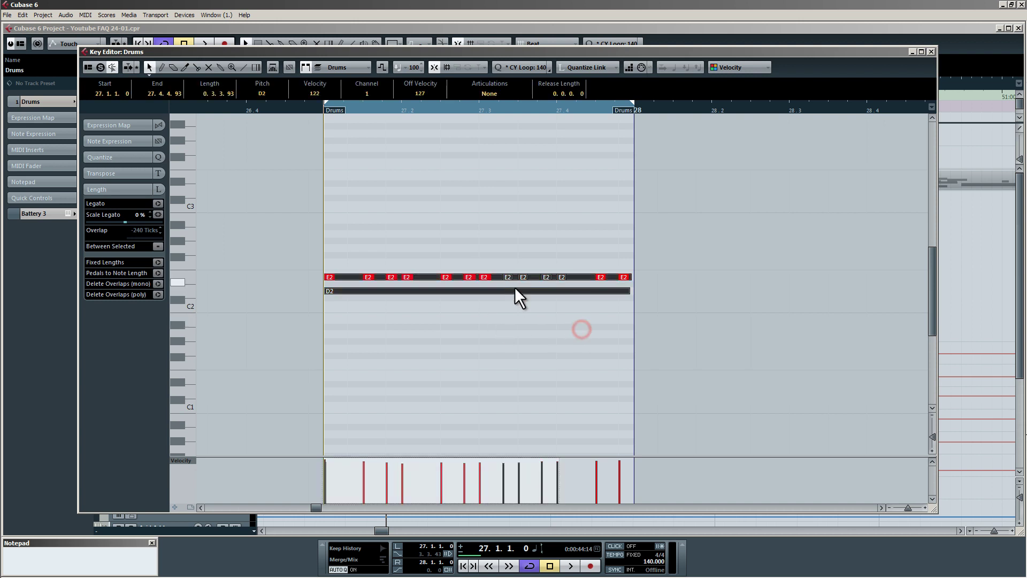
pyautogui.press('Delete')
pyautogui.moveTo(245, 261); pyautogui.dragTo(244, 260)
pyautogui.press('Delete')
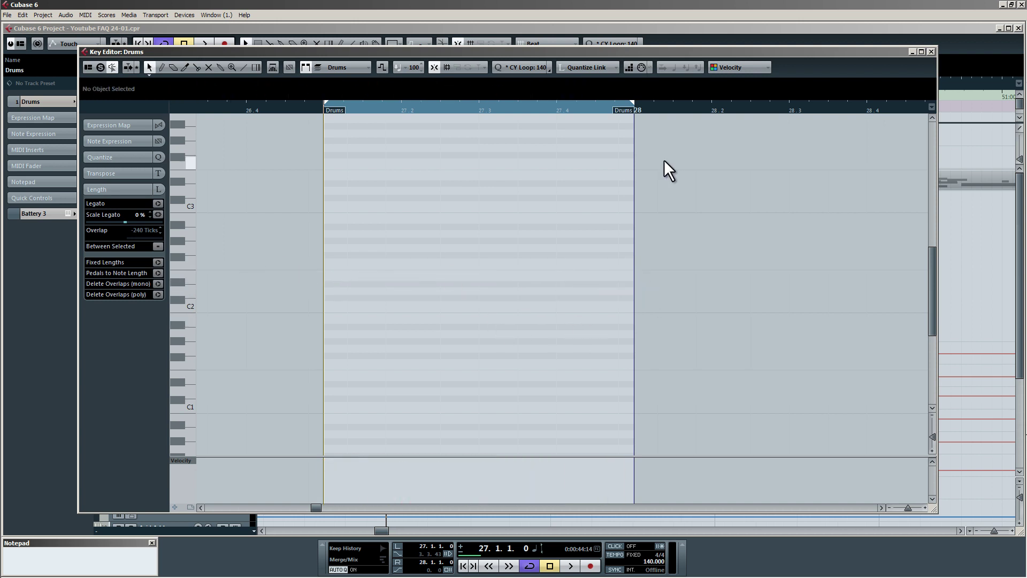
# - Delete the emptied Drums part at bar 27 and record a new take from 26.4.1 through the bar
pyautogui.press('Return')
pyautogui.click(335, 94)
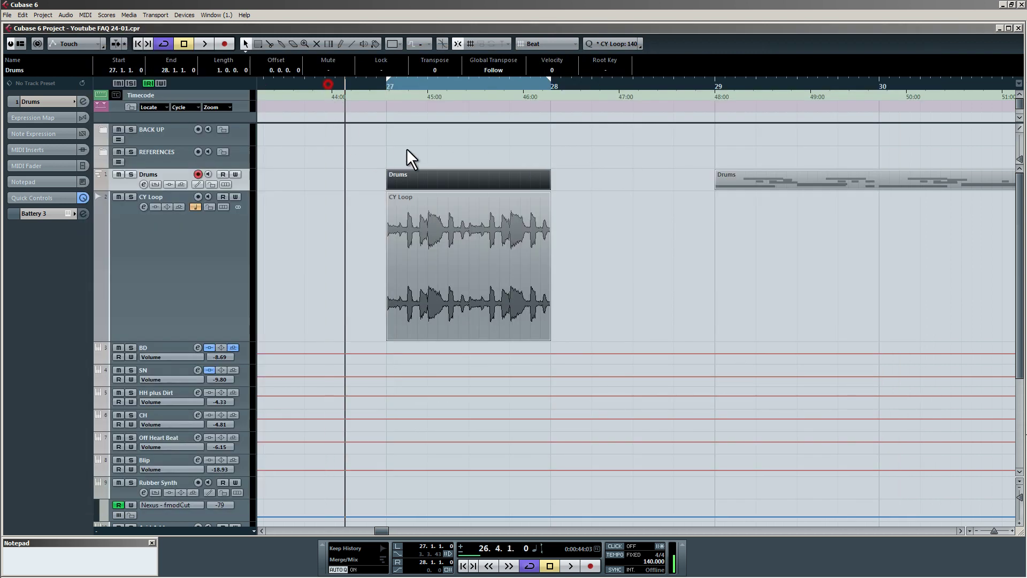
pyautogui.click(423, 177)
pyautogui.press('Delete')
pyautogui.press('KP_Multiply')
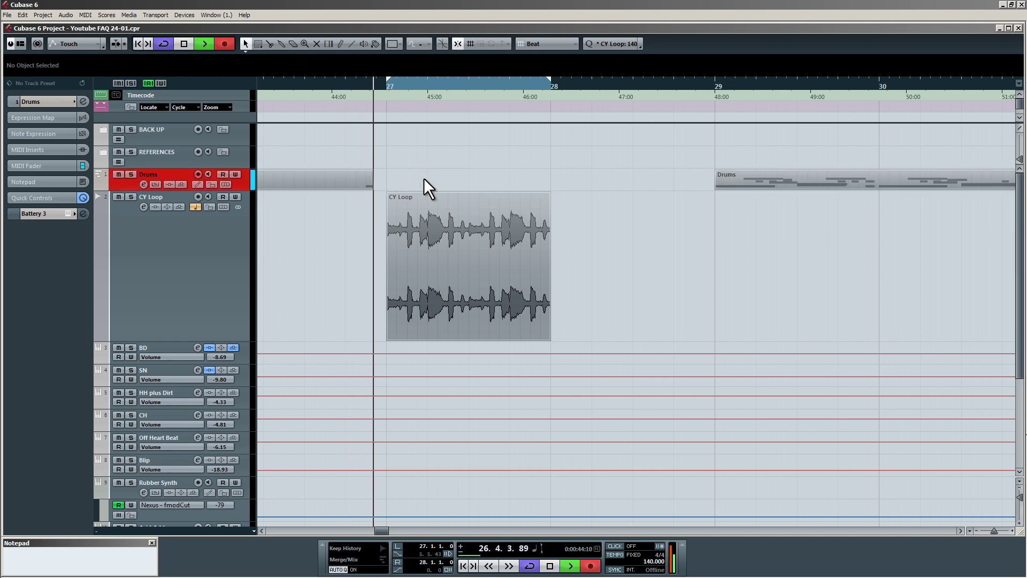
pyautogui.press('space')
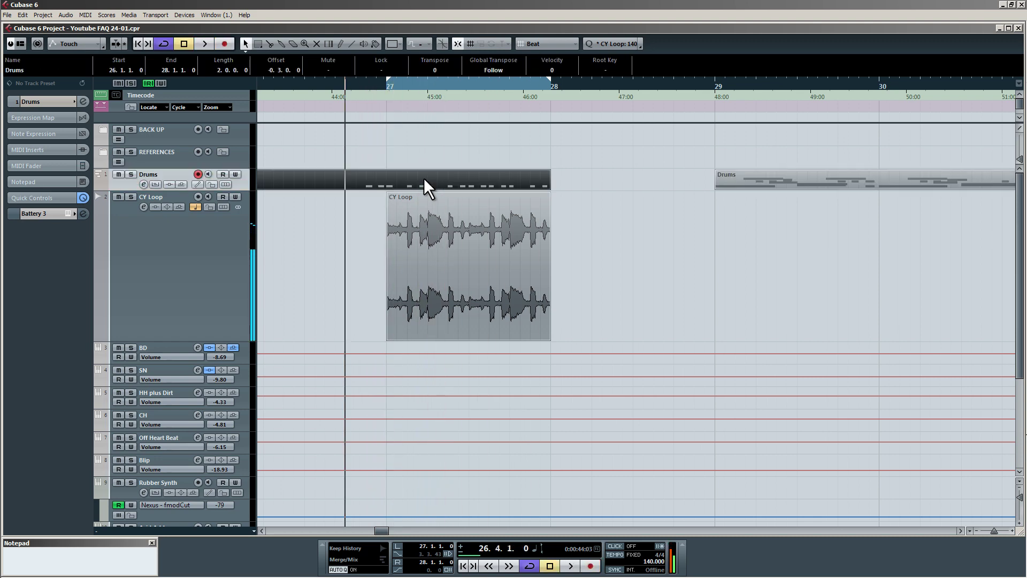
# - Compare the recorded Drums notes with the hitpoint positions of the CY Loop
pyautogui.click(405, 202)
pyautogui.keyDown('ctrl'); pyautogui.scroll(8, 405, 209); pyautogui.keyUp('ctrl')
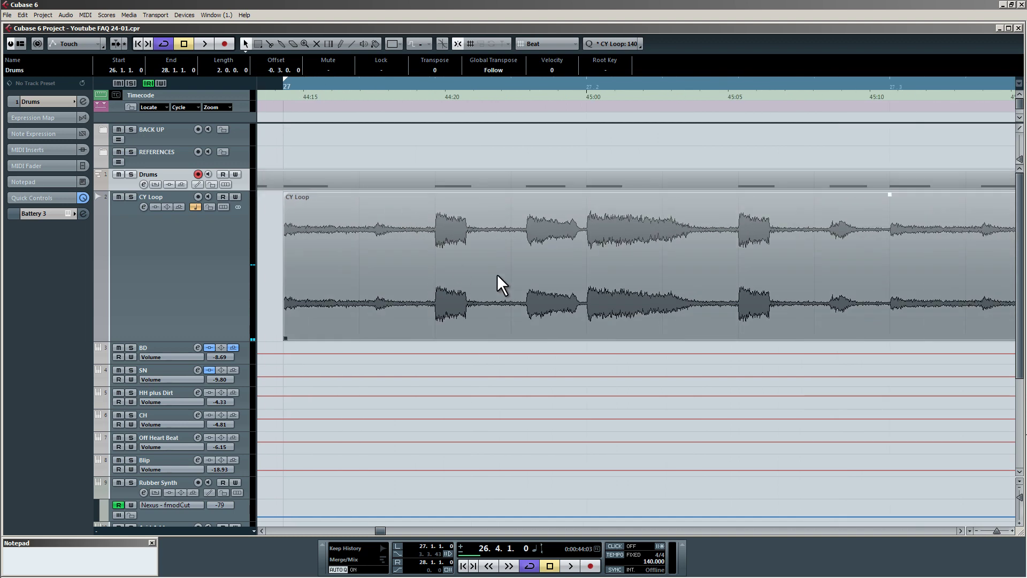
pyautogui.keyDown('ctrl'); pyautogui.scroll(-2, 428, 242); pyautogui.keyUp('ctrl')
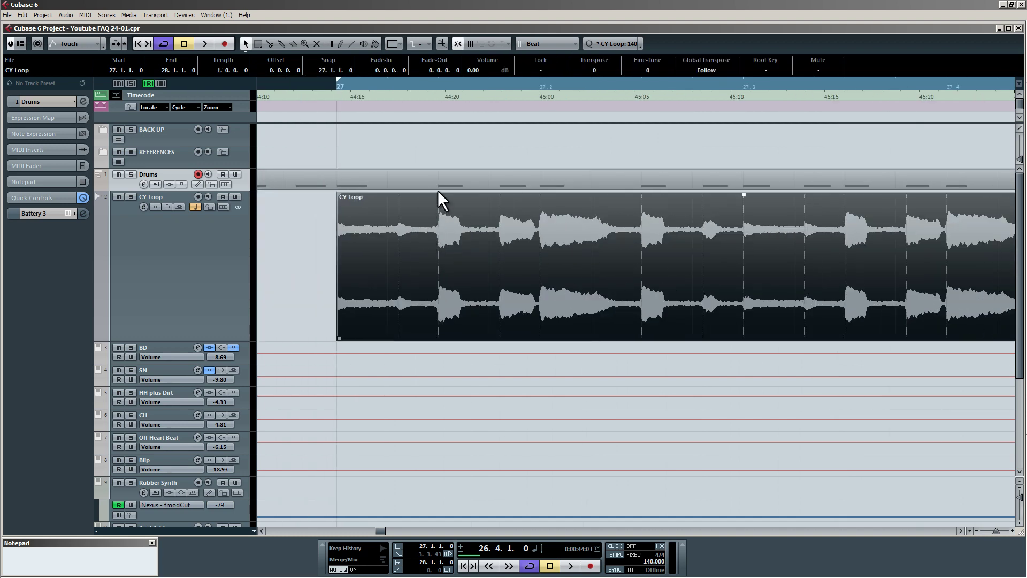
pyautogui.keyDown('ctrl'); pyautogui.scroll(3, 439, 202); pyautogui.keyUp('ctrl')
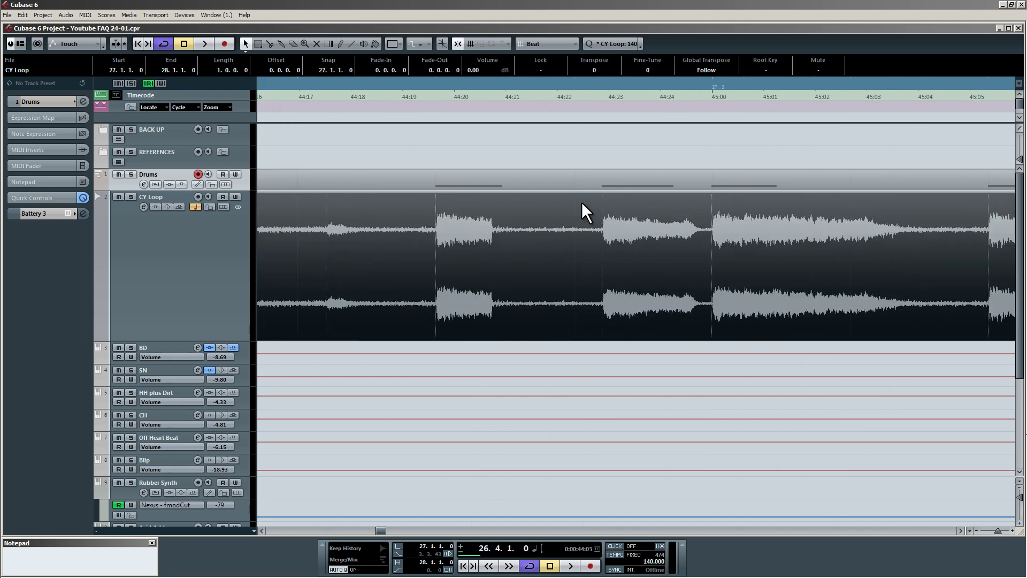
pyautogui.keyDown('ctrl'); pyautogui.scroll(-4, 489, 215); pyautogui.keyUp('ctrl')
pyautogui.keyDown('ctrl'); pyautogui.scroll(3, 551, 216); pyautogui.keyUp('ctrl')
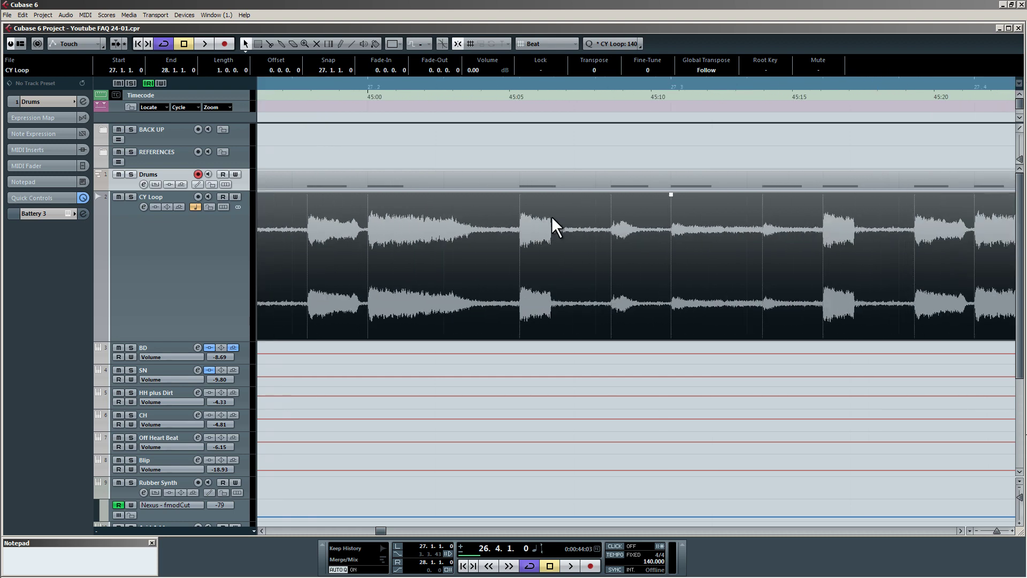
pyautogui.keyDown('ctrl'); pyautogui.scroll(-4, 588, 216); pyautogui.keyUp('ctrl')
# - Replace the recorded Drums part with an empty part over bar 27, and draw another from 26.1.1 to 26.4.1
pyautogui.click(538, 184)
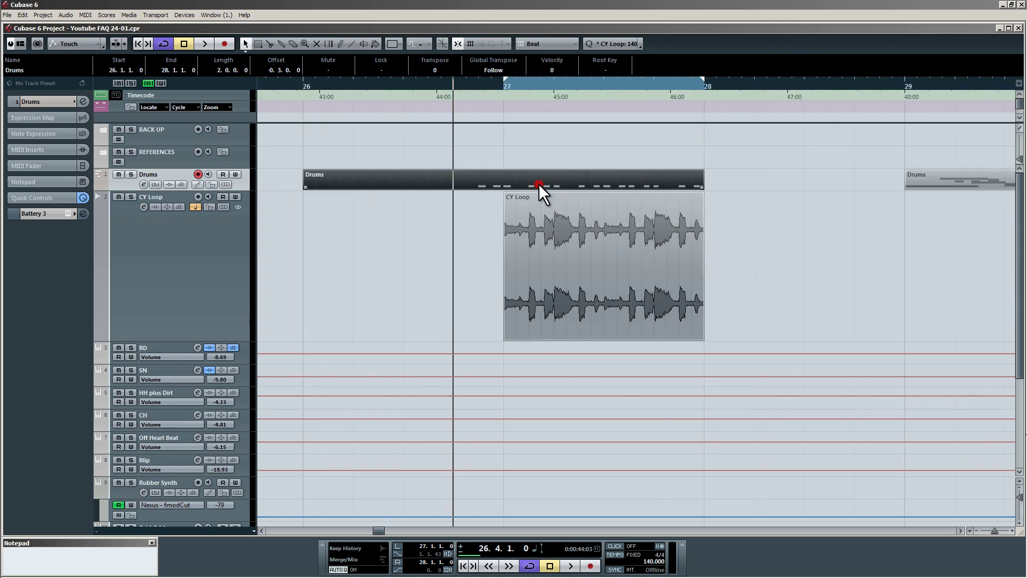
pyautogui.press('Delete')
pyautogui.moveTo(506, 177)
pyautogui.mouseDown()
pyautogui.moveTo(543, 166)
pyautogui.moveTo(699, 162)
pyautogui.moveTo(703, 176)
pyautogui.mouseUp()
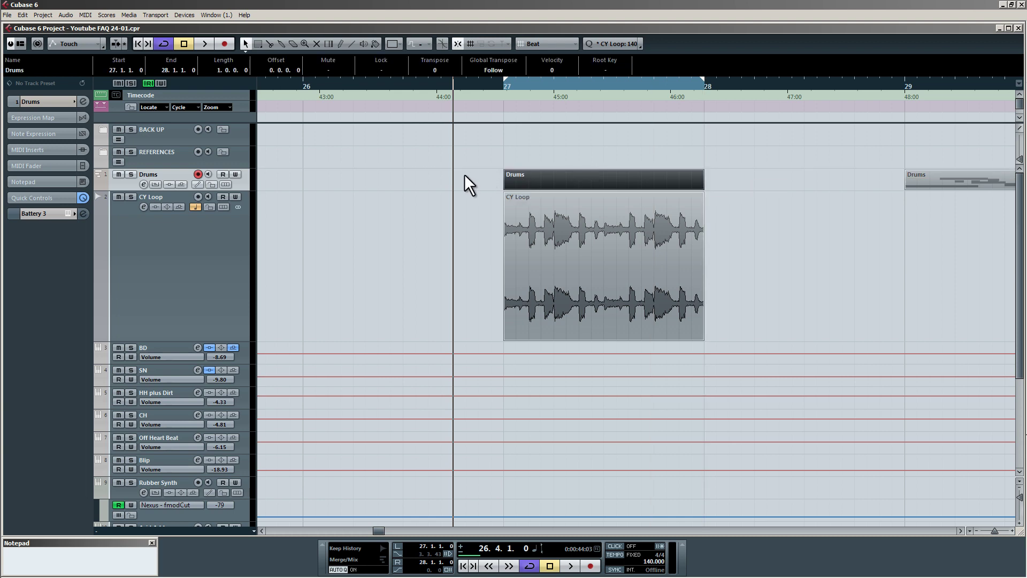
pyautogui.moveTo(305, 174)
pyautogui.mouseDown()
pyautogui.moveTo(326, 166)
pyautogui.moveTo(450, 176)
pyautogui.mouseUp()
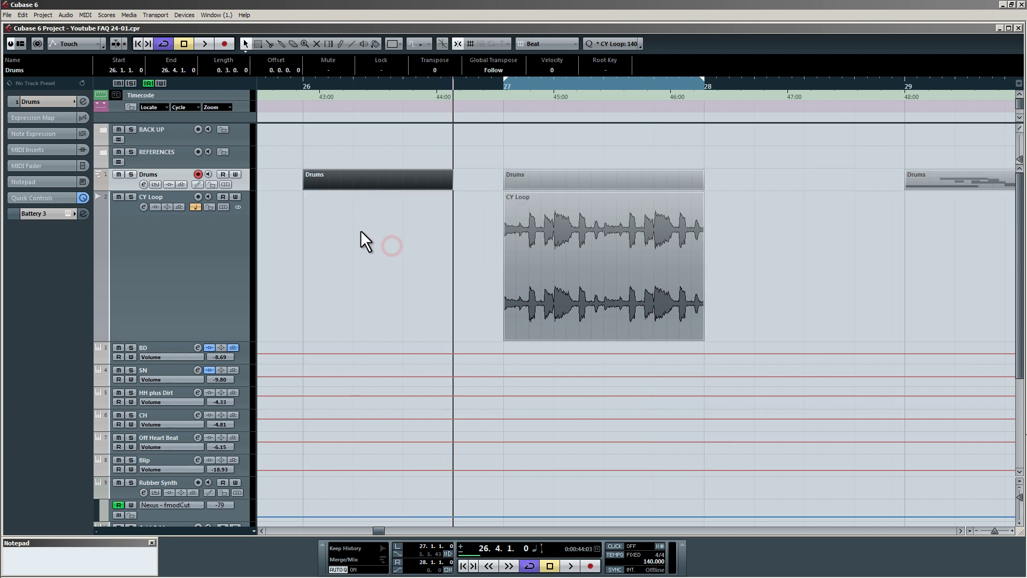
# - Open the empty Drums part at bar 27 in the Key Editor and place the cursor at the part's start
pyautogui.doubleClick(567, 181)
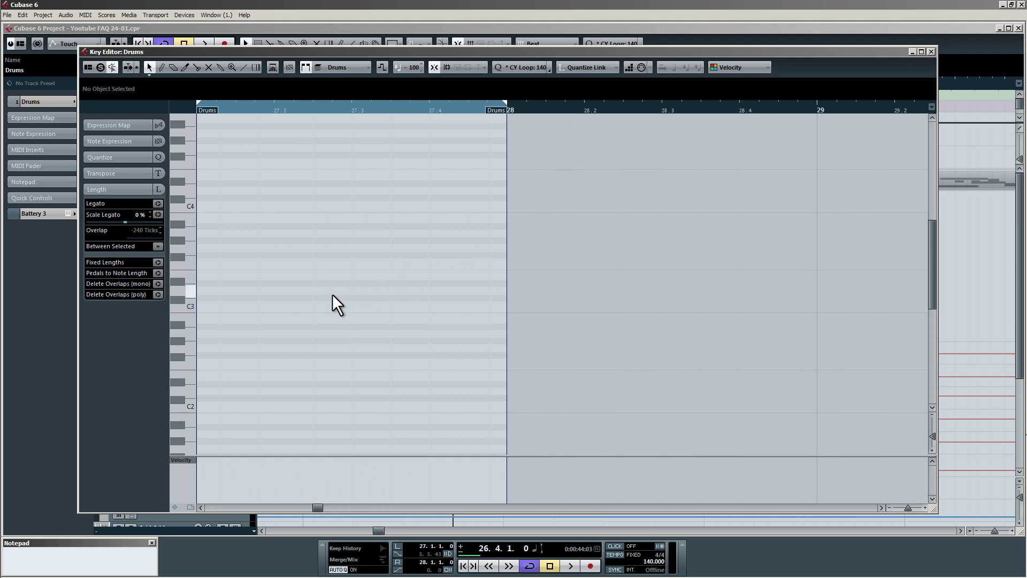
pyautogui.press('h')
pyautogui.press('h')
pyautogui.press('h')
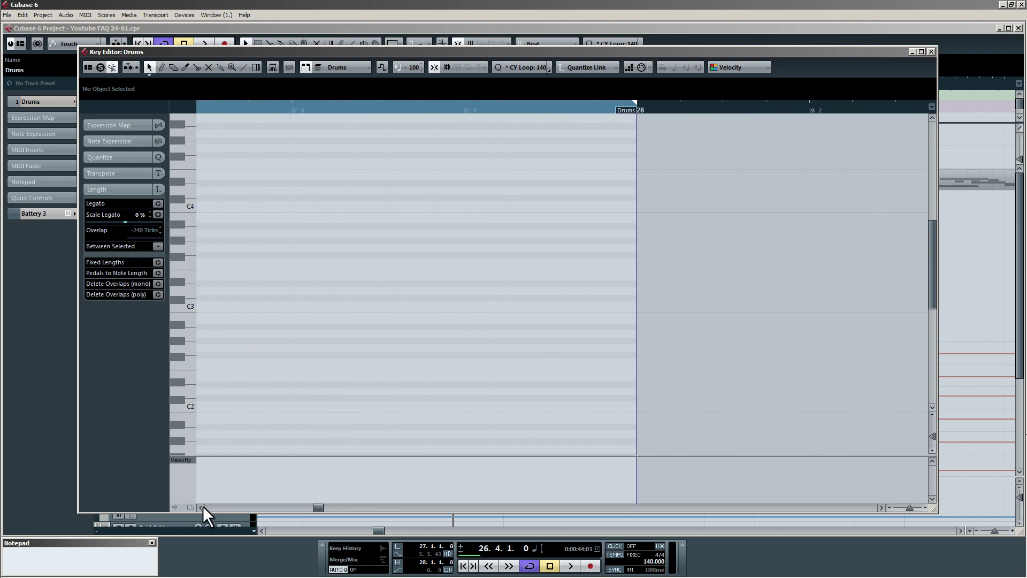
pyautogui.click(202, 506)
pyautogui.click(239, 112)
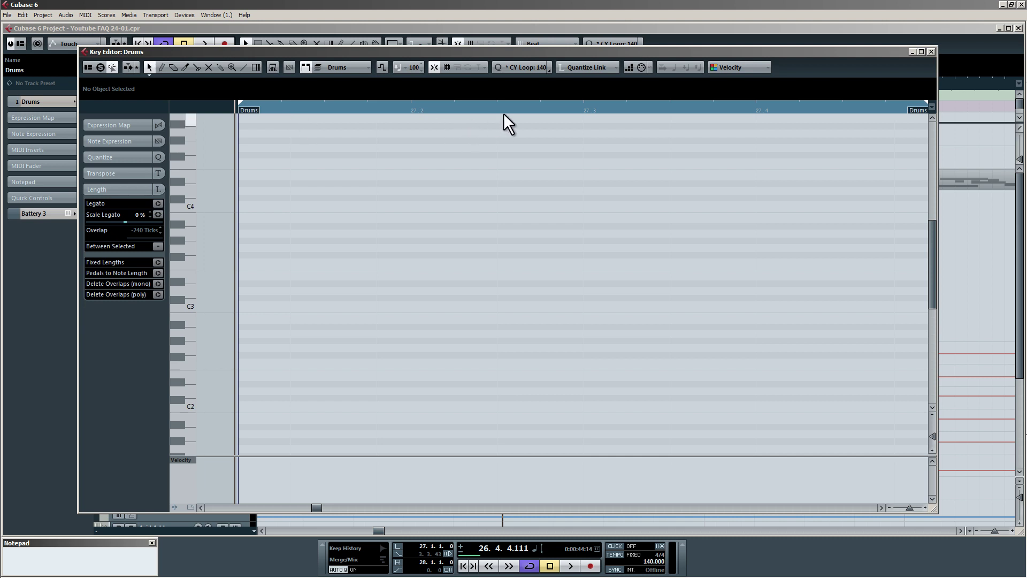
# - Turn on Step Input and enter C2 notes step by step through bar 27 with the CY Loop groove quantize
pyautogui.click(629, 68)
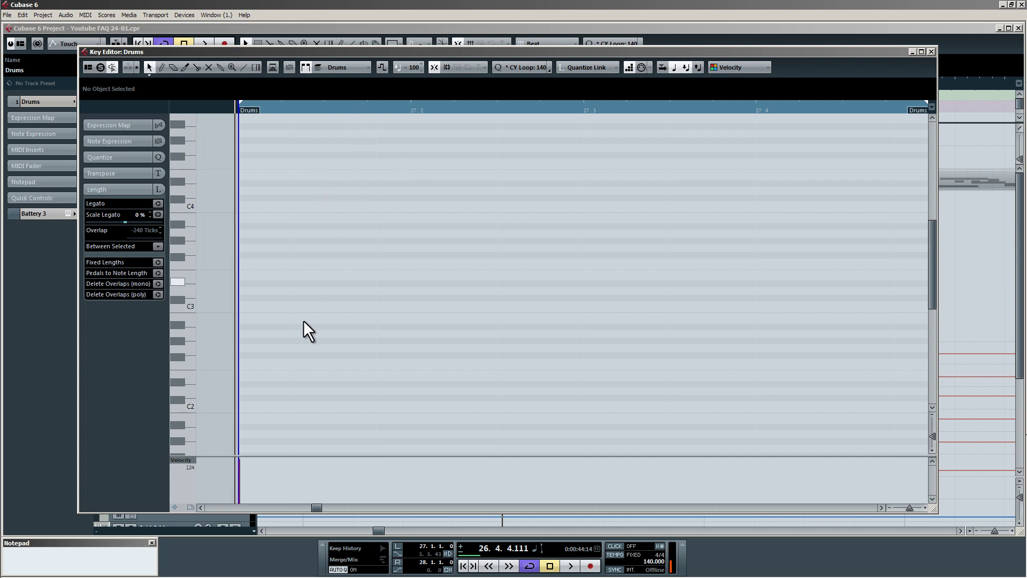
pyautogui.scroll(3, 236, 250)
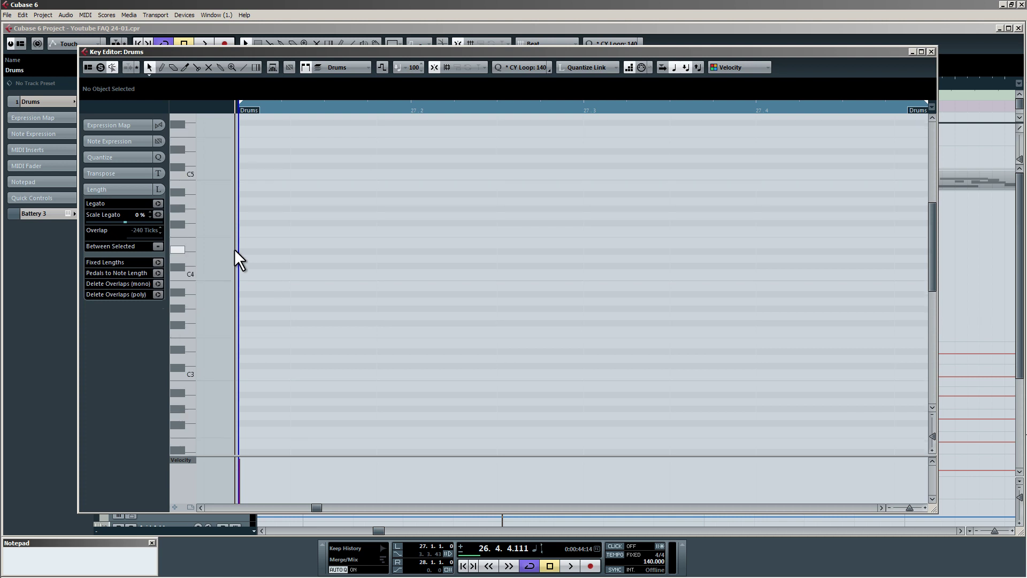
pyautogui.scroll(-9, 274, 298)
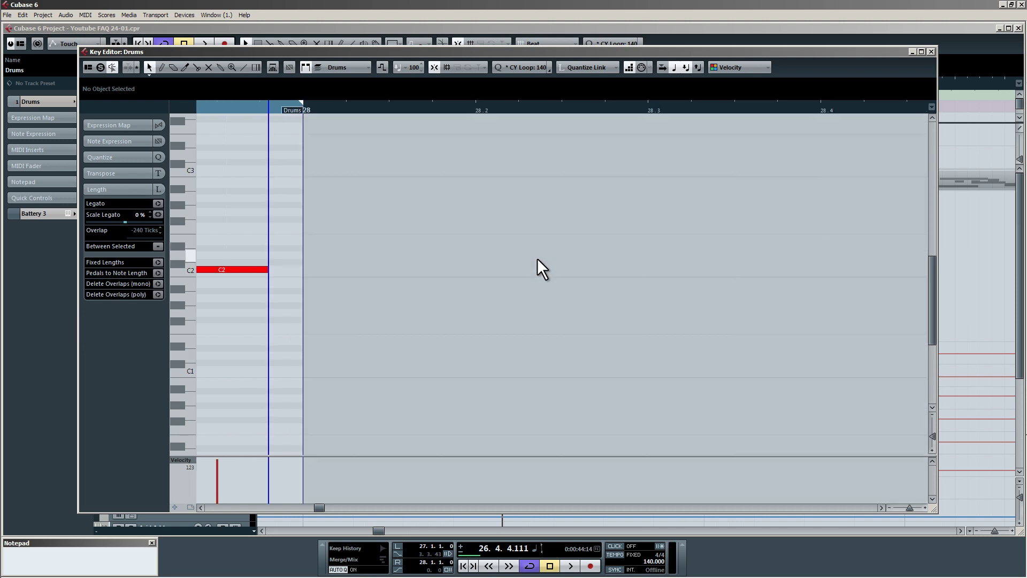
# - Shorten all C2 notes in the Drums part at bar 27 to a length of 0.0.0.52
pyautogui.press('super')
pyautogui.click(570, 265)
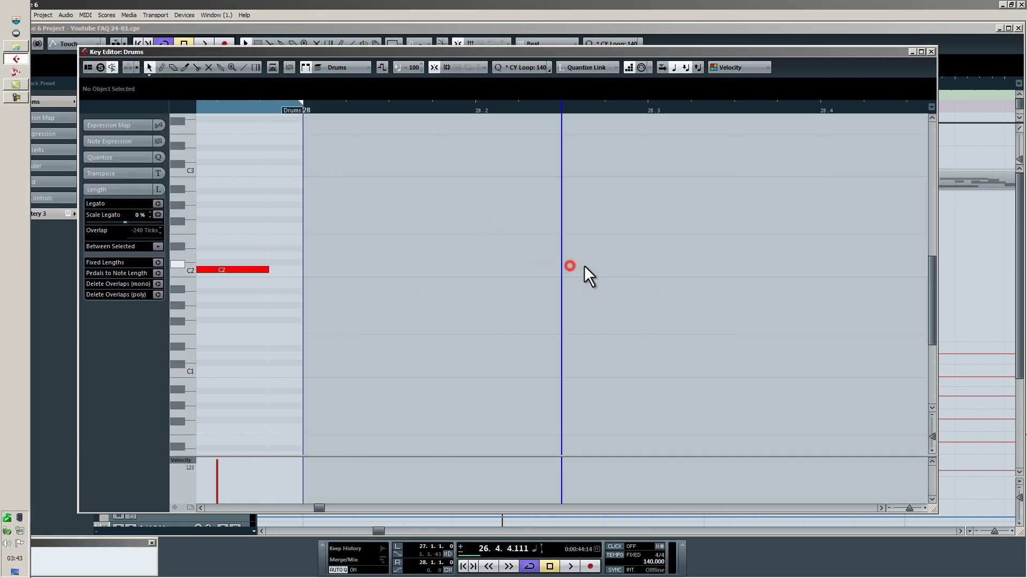
pyautogui.press('g')
pyautogui.press('g')
pyautogui.moveTo(510, 315); pyautogui.dragTo(265, 243)
pyautogui.scroll(3, 326, 275)
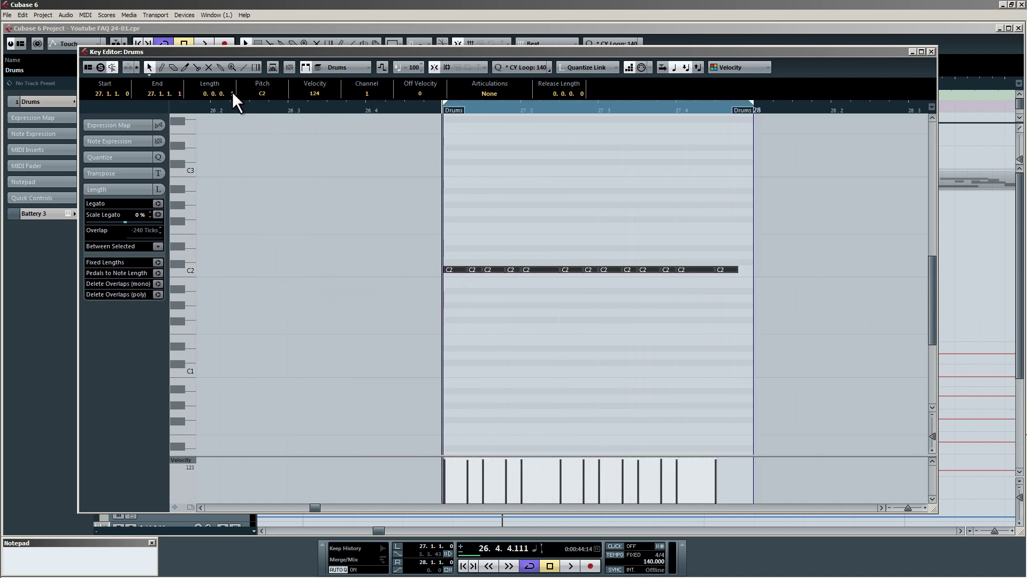
pyautogui.moveTo(234, 101); pyautogui.dragTo(229, 47)
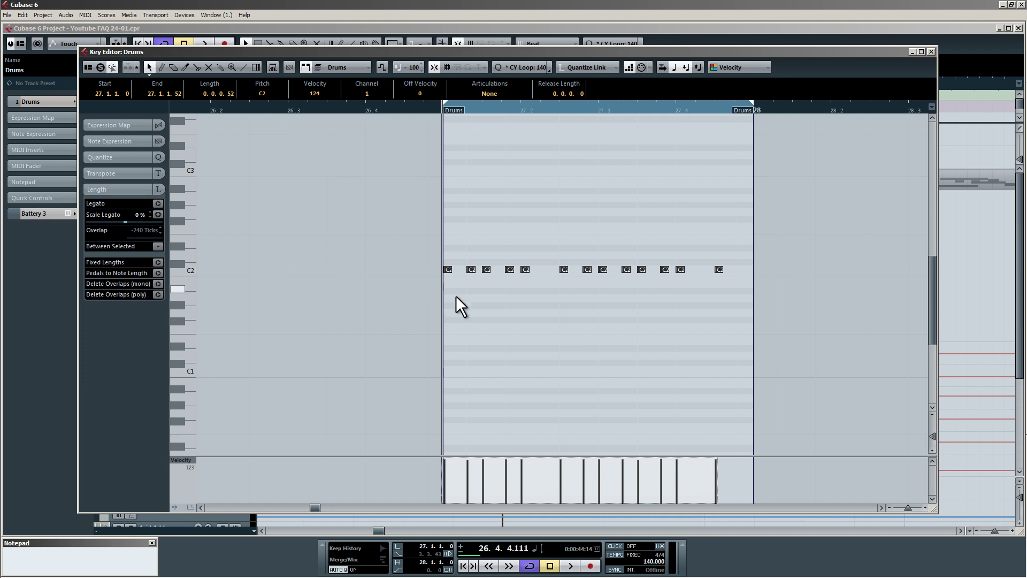
# - Transpose all the step-entered C2 notes down to E1 and close the Key Editor
pyautogui.scroll(2, 481, 300)
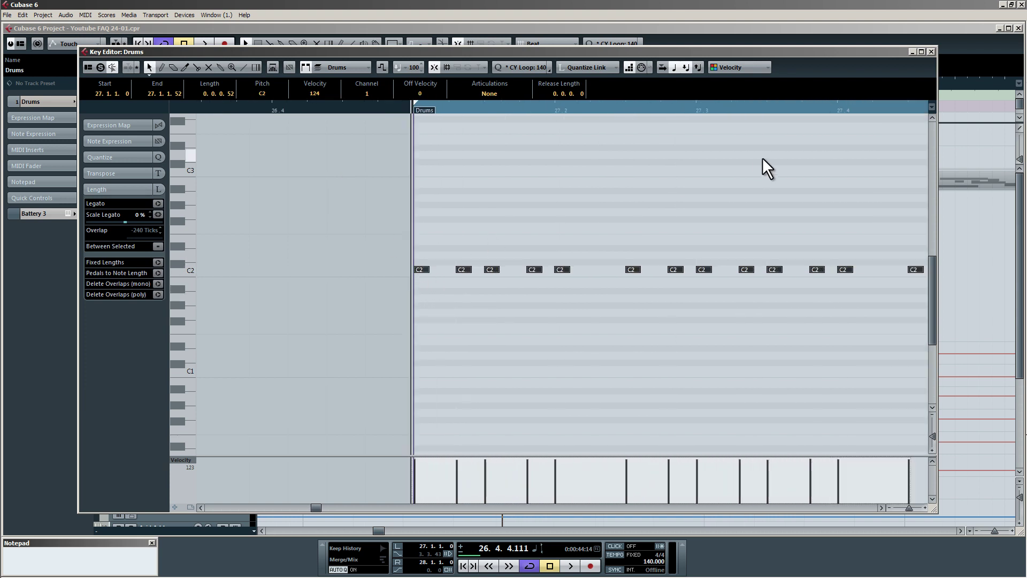
pyautogui.scroll(-2, 530, 222)
pyautogui.scroll(-1, 533, 230)
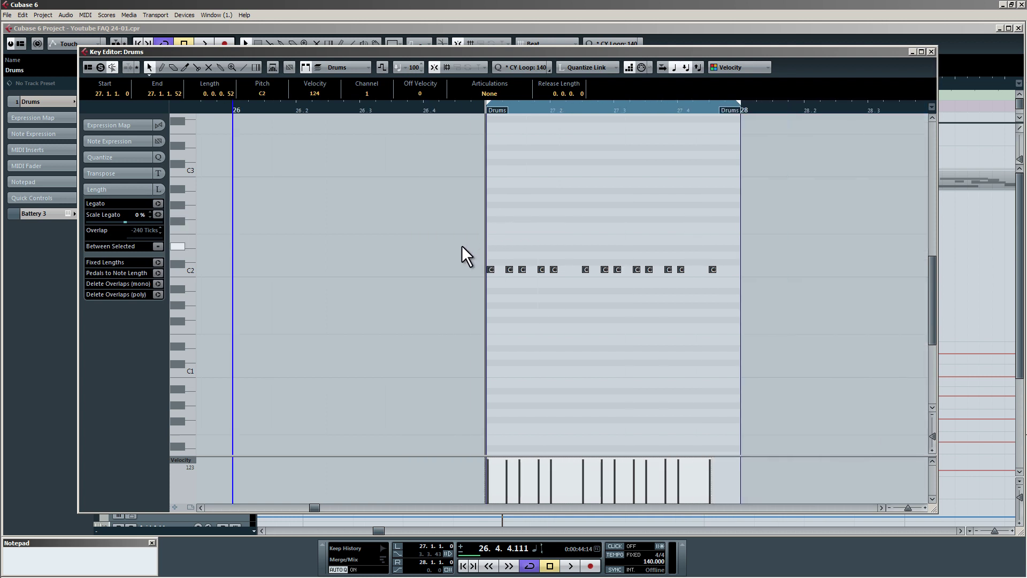
pyautogui.moveTo(461, 245); pyautogui.dragTo(728, 276)
pyautogui.press('Down')
pyautogui.press('Down')
pyautogui.press('Down')
pyautogui.press('Down')
pyautogui.press('Down')
pyautogui.press('Down')
pyautogui.press('Down')
pyautogui.press('Down')
pyautogui.press('Down')
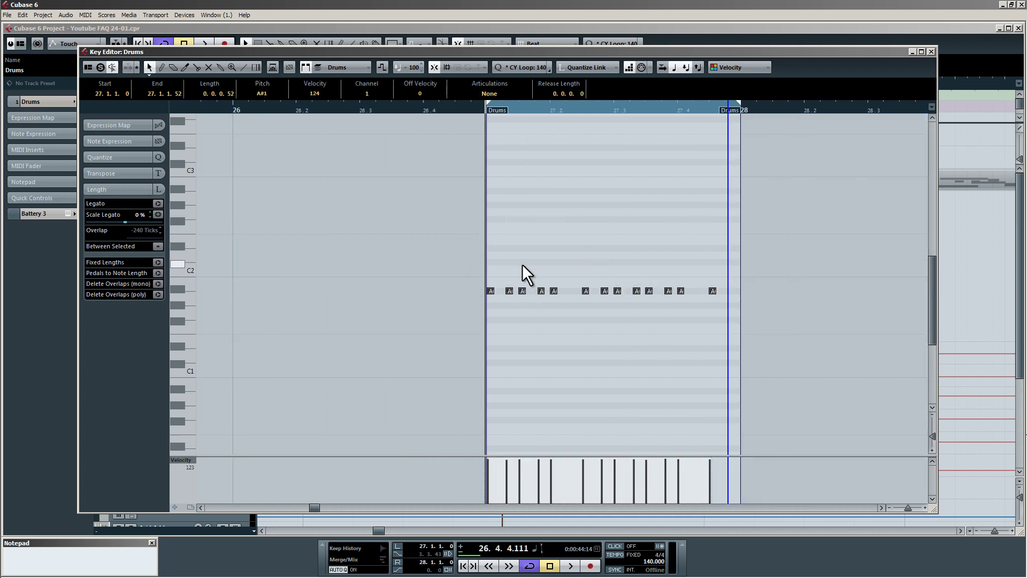
pyautogui.press('Up')
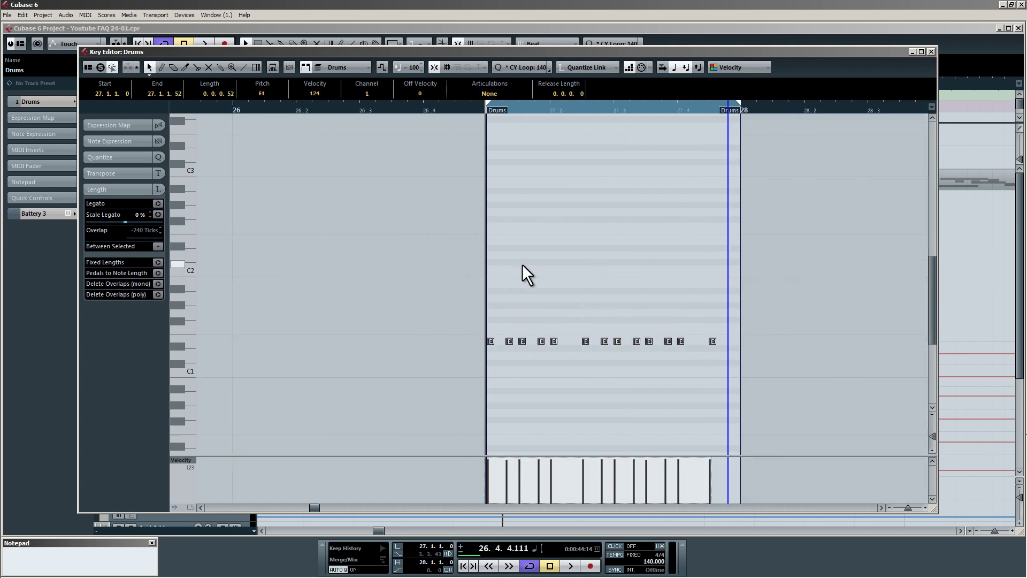
pyautogui.click(931, 51)
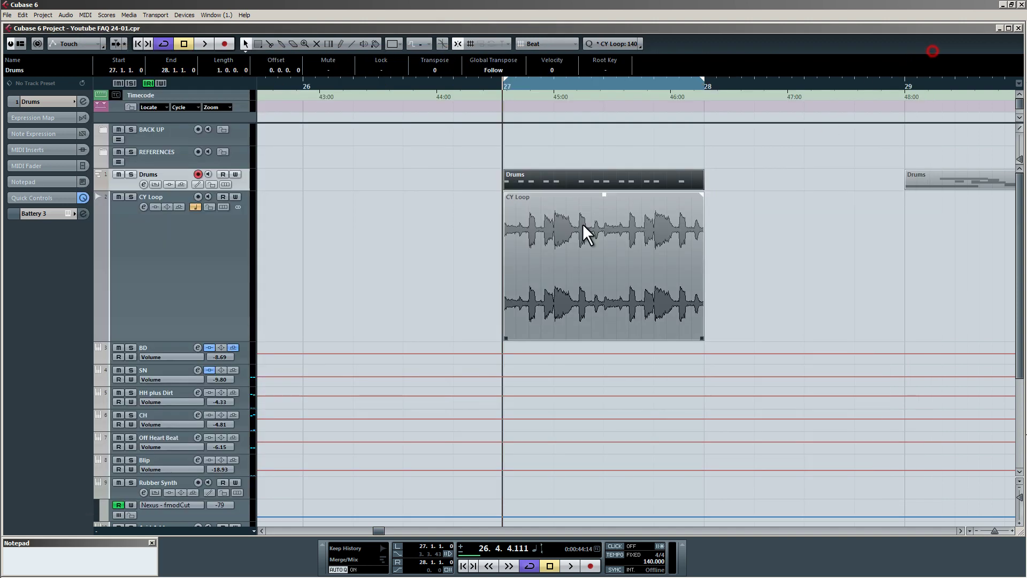
# - Solo the CY Loop track and play back bar 27
pyautogui.click(471, 217)
pyautogui.click(130, 197)
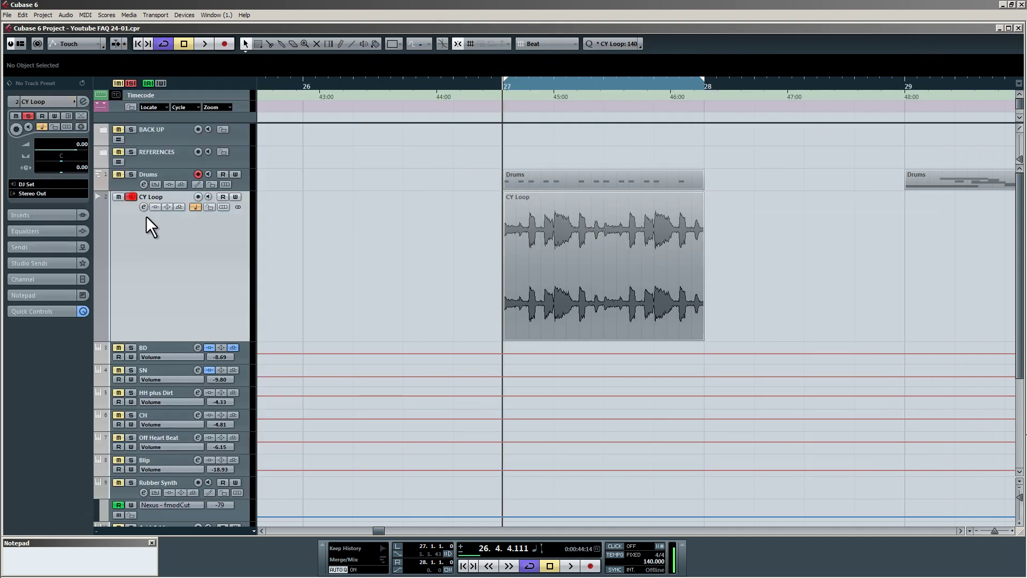
pyautogui.press('space')
pyautogui.press('space')
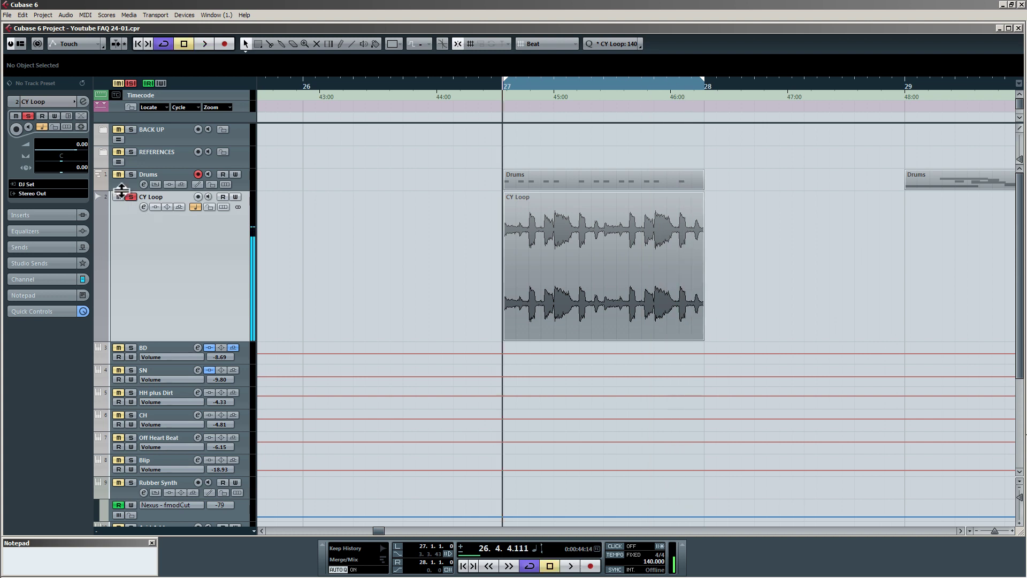
# - Switch the solo from the CY Loop track to the Drums track and play back bar 27
pyautogui.click(130, 197)
pyautogui.click(130, 173)
pyautogui.press('space')
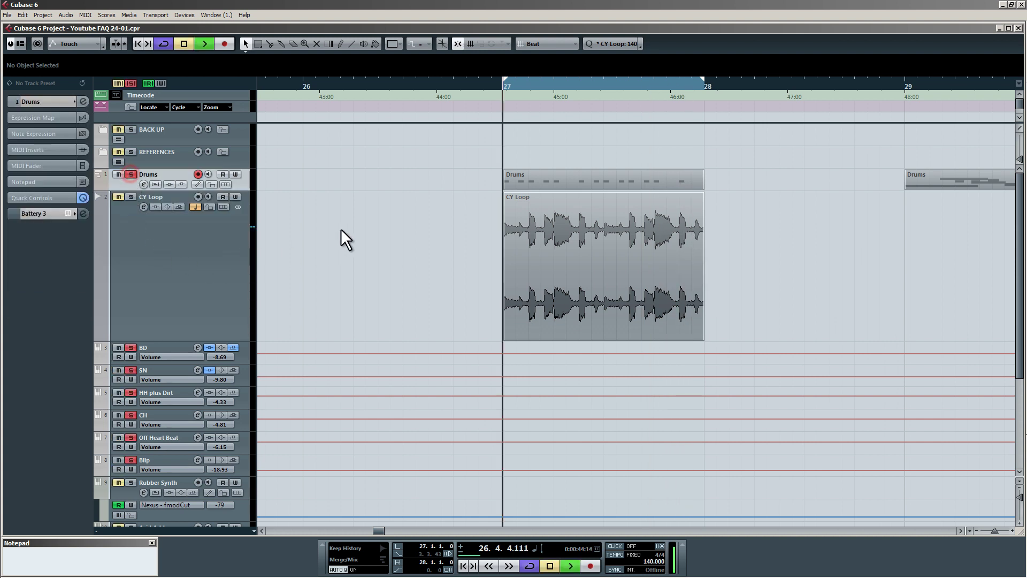
pyautogui.press('space')
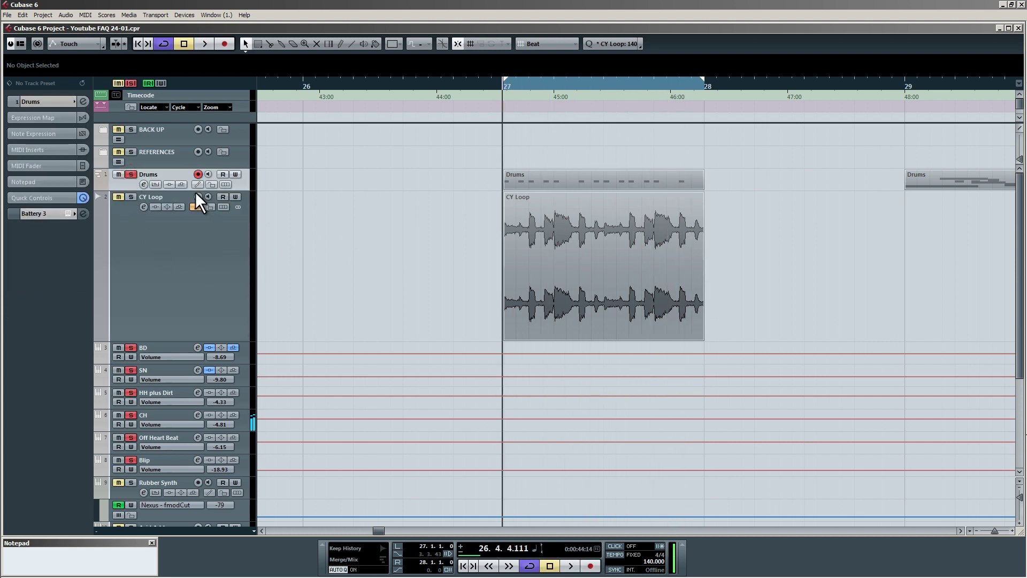
# - Add the CY Loop track to the soloed Drums track and play both together over bar 27
pyautogui.click(130, 196)
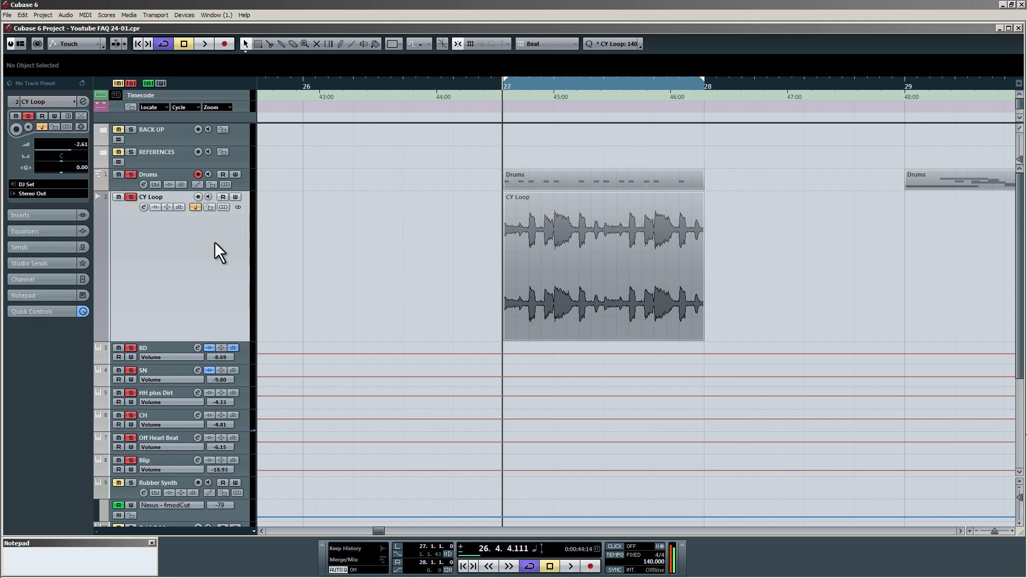
pyautogui.press('space')
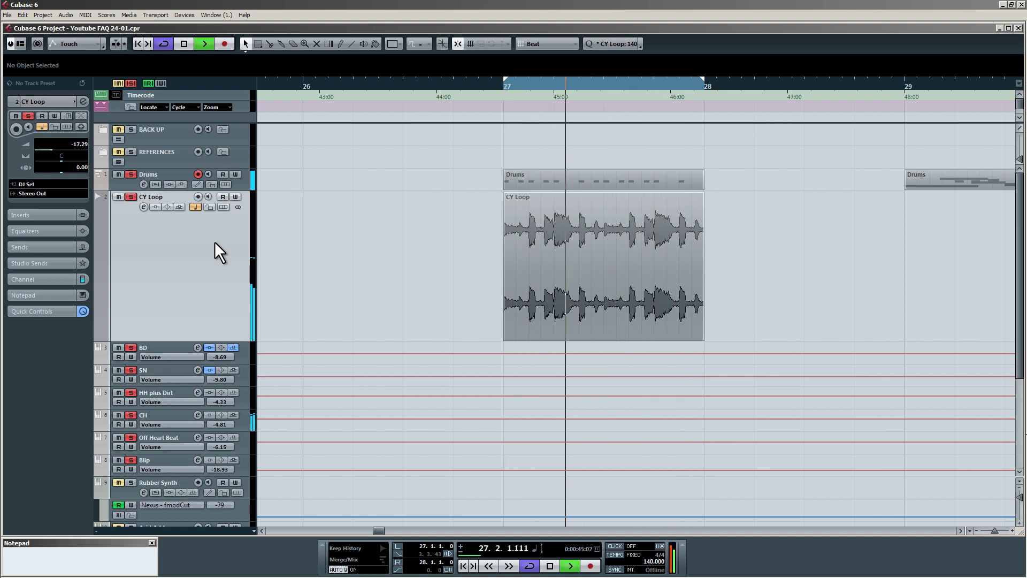
pyautogui.press('space')
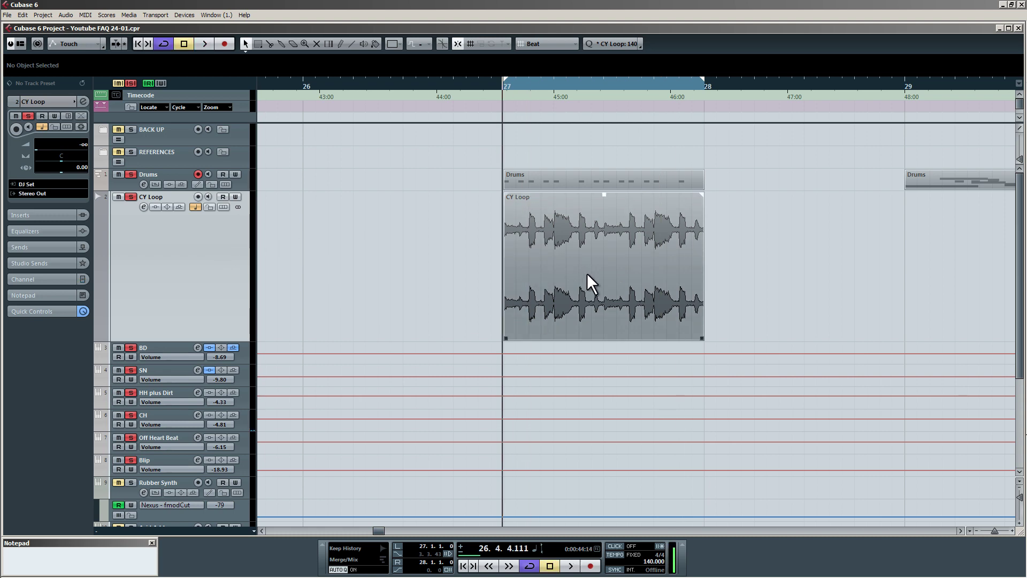
# - Examine how the Drums notes line up with the hits in the CY Loop waveform over bar 27
pyautogui.scroll(2, 602, 269)
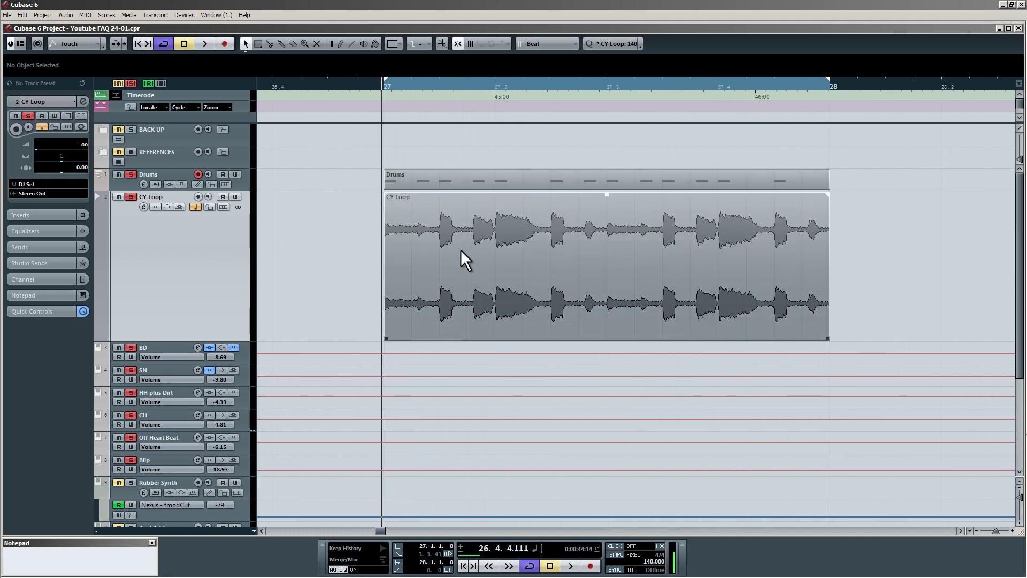
pyautogui.scroll(-2, 358, 249)
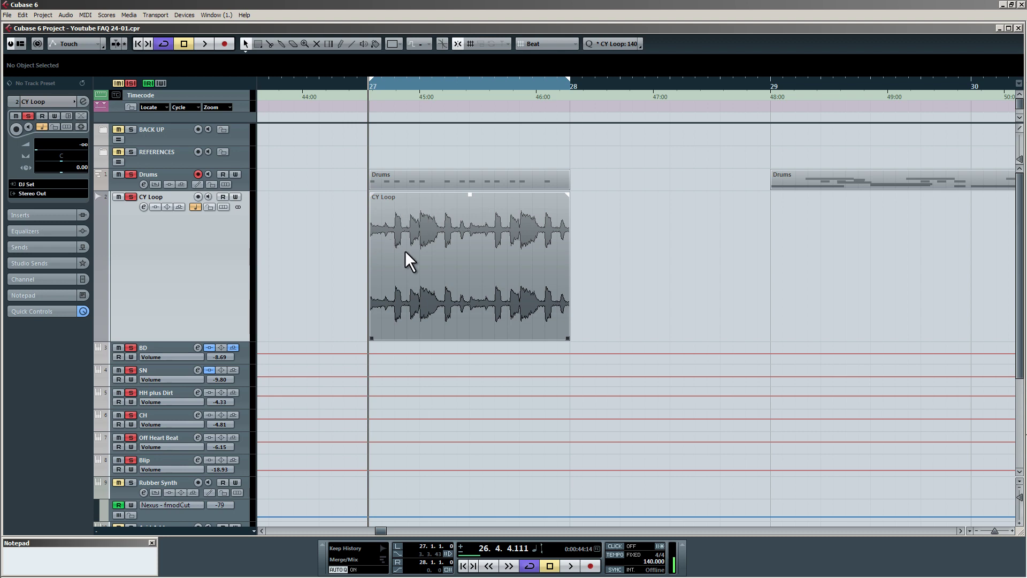
pyautogui.keyDown('ctrl'); pyautogui.scroll(5, 457, 272); pyautogui.keyUp('ctrl')
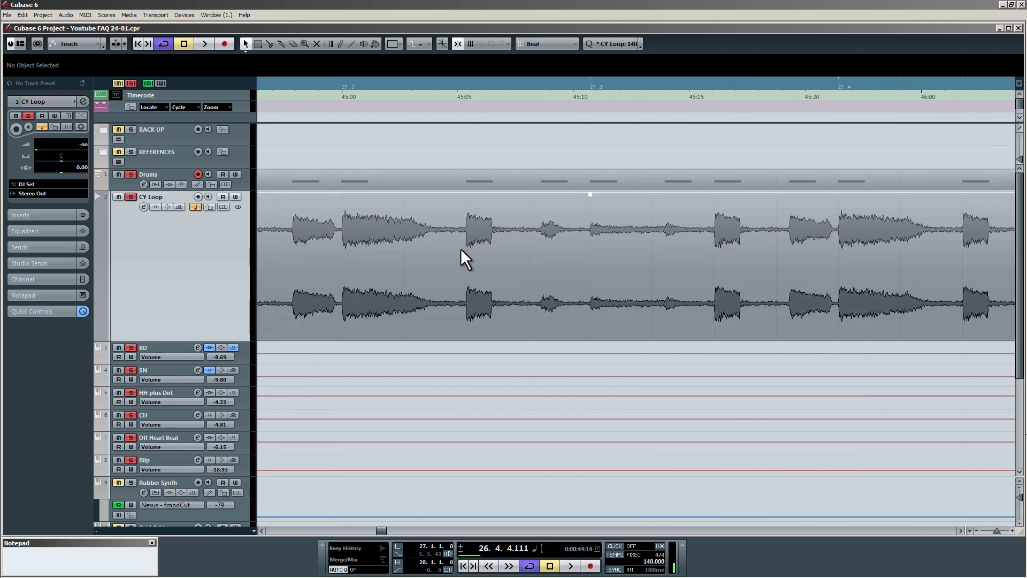
pyautogui.keyDown('ctrl'); pyautogui.scroll(-4, 549, 265); pyautogui.keyUp('ctrl')
pyautogui.keyDown('ctrl'); pyautogui.scroll(1, 550, 256); pyautogui.keyUp('ctrl')
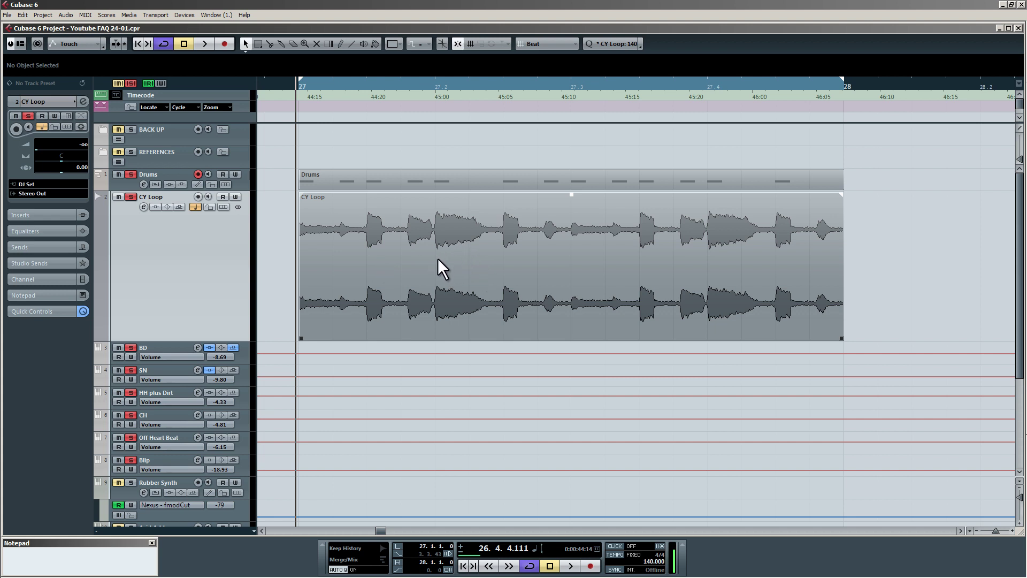
pyautogui.keyDown('ctrl'); pyautogui.scroll(3, 370, 230); pyautogui.keyUp('ctrl')
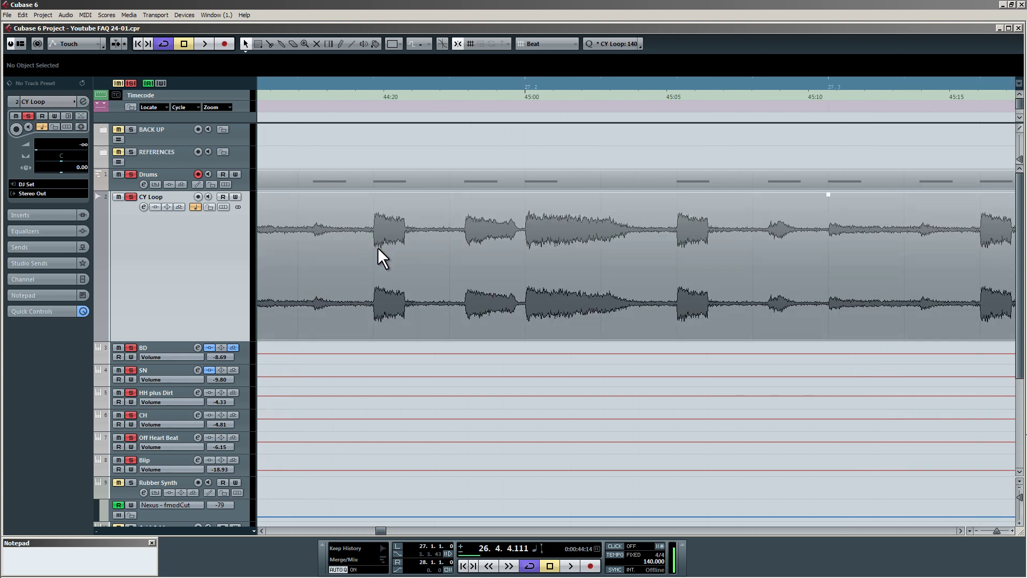
pyautogui.keyDown('ctrl'); pyautogui.scroll(-5, 378, 247); pyautogui.keyUp('ctrl')
pyautogui.keyDown('ctrl'); pyautogui.scroll(2, 377, 249); pyautogui.keyUp('ctrl')
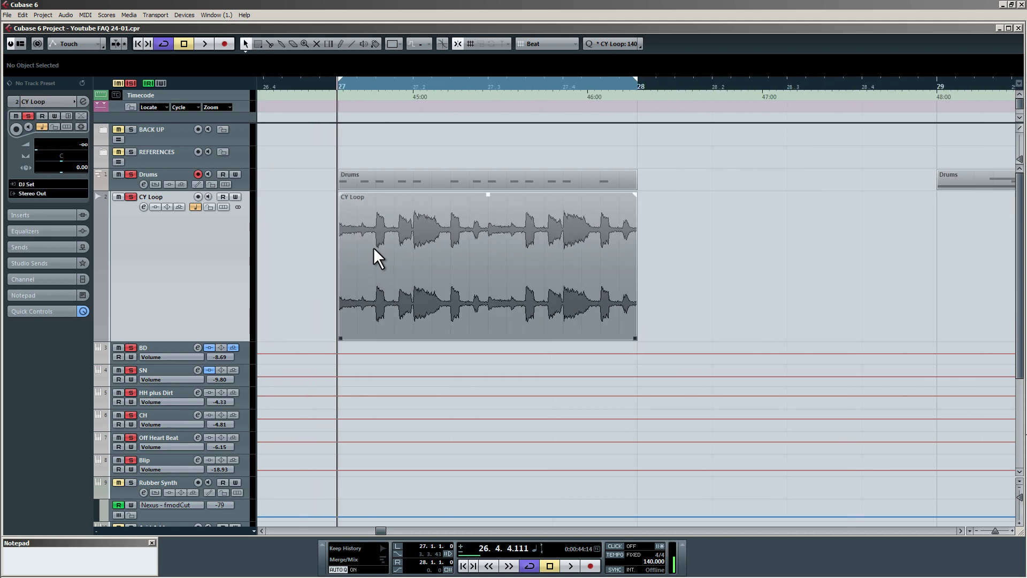
pyautogui.keyDown('ctrl'); pyautogui.scroll(3, 309, 248); pyautogui.keyUp('ctrl')
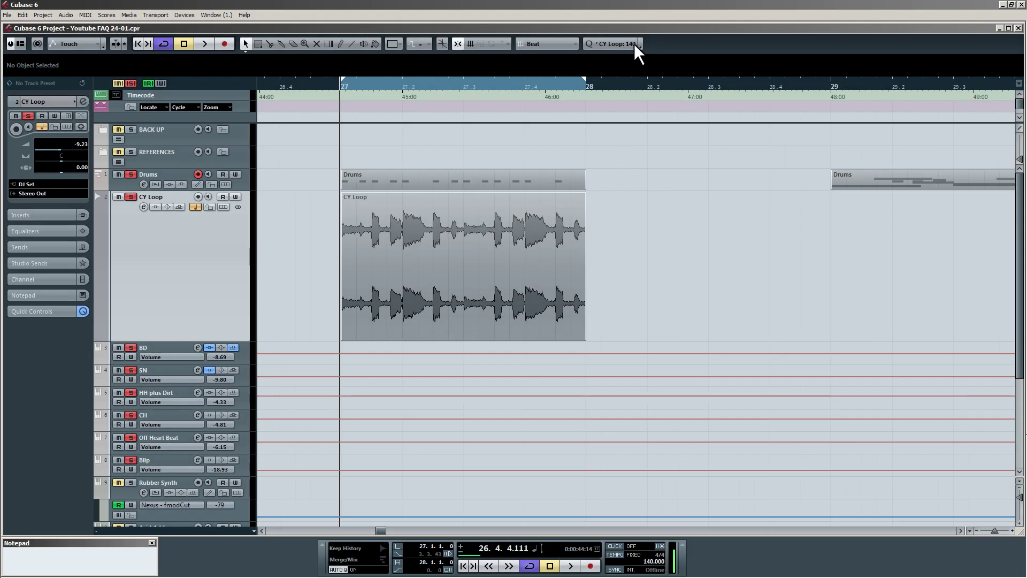
# - Review the CY Loop groove and its preset options in the Quantize Panel
pyautogui.click(639, 42)
pyautogui.moveTo(502, 230); pyautogui.dragTo(543, 193)
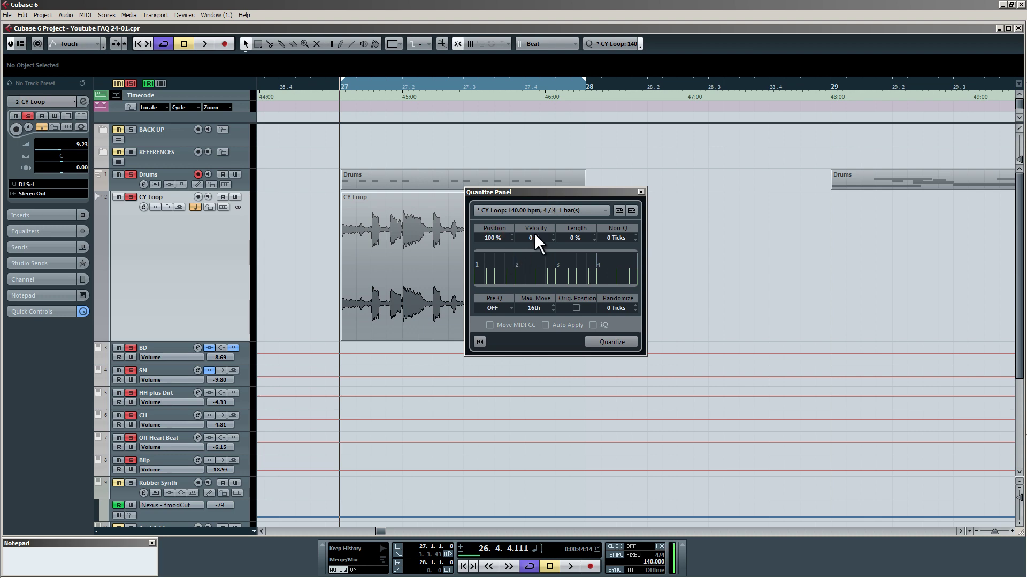
pyautogui.click(535, 210)
pyautogui.click(509, 423)
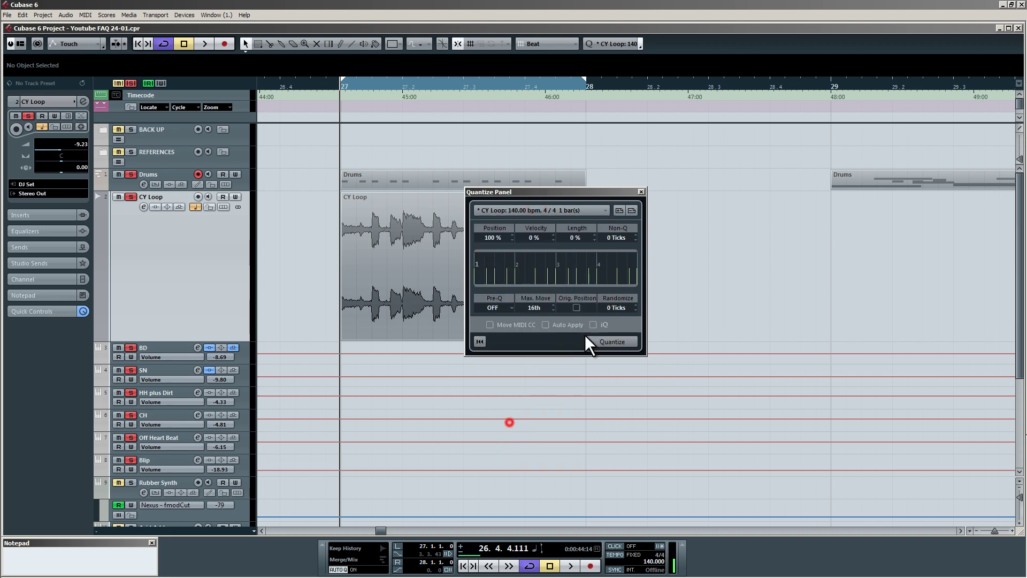
pyautogui.click(631, 209)
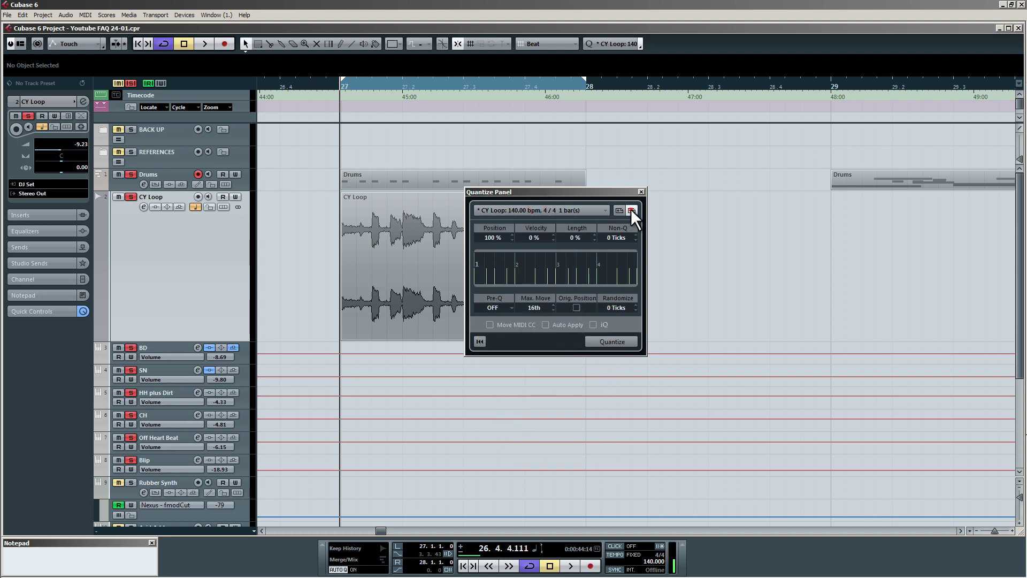
pyautogui.click(570, 210)
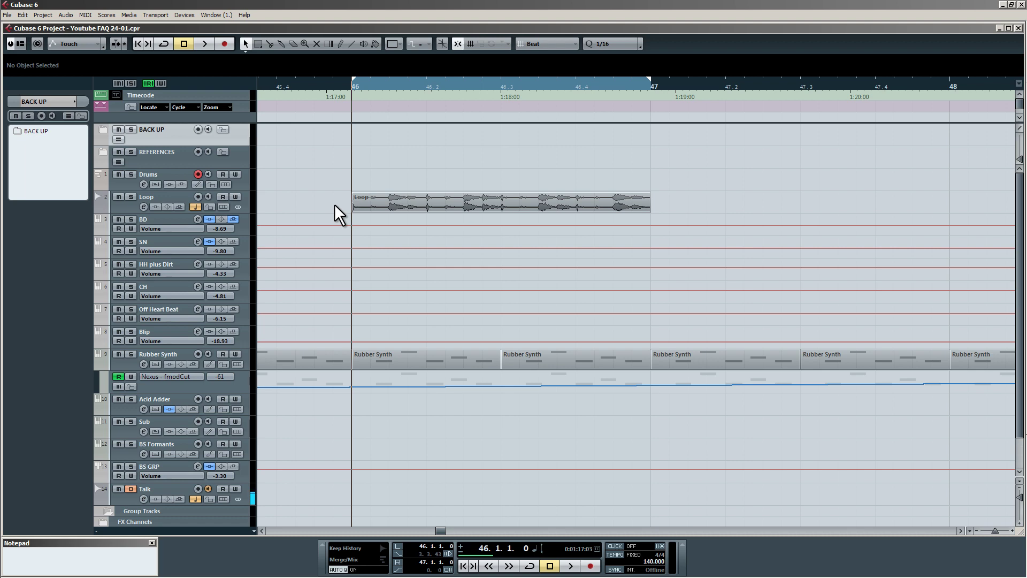
# - Solo the Loop track and play the audio loop at bar 46
pyautogui.click(131, 197)
pyautogui.press('space')
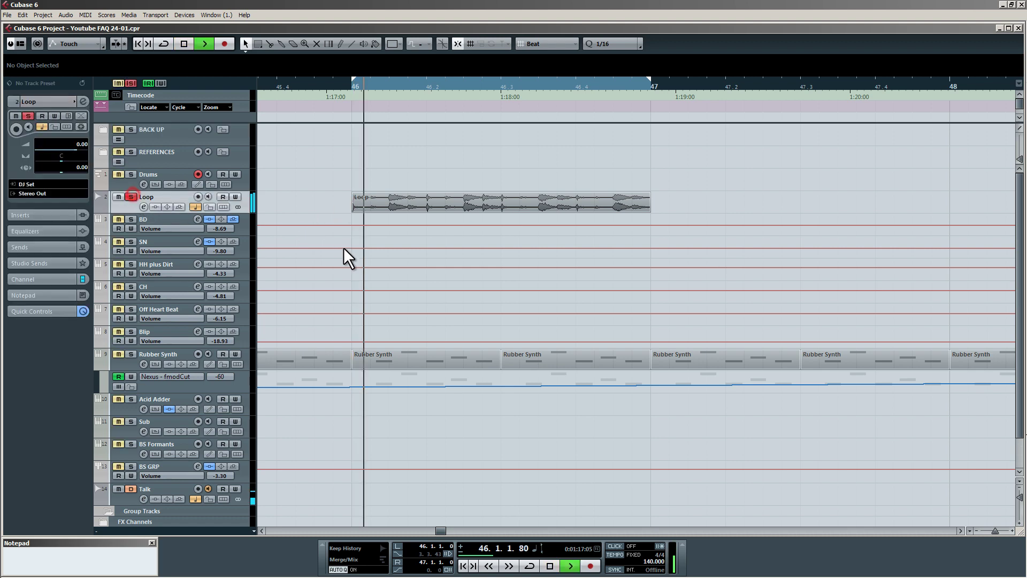
pyautogui.press('space')
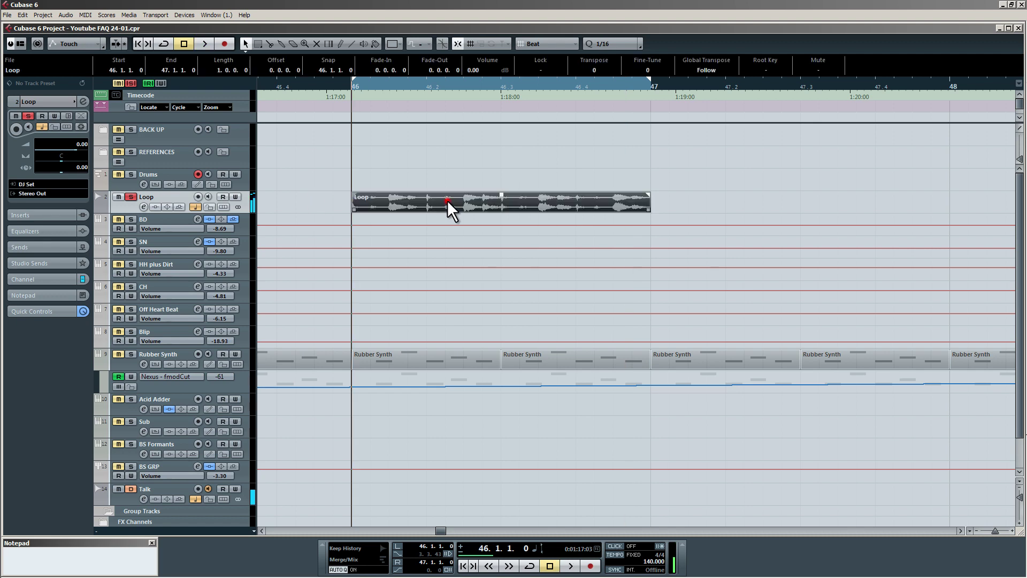
# - Detect hitpoints on the Loop event at bar 46 and create separate events from them
pyautogui.doubleClick(447, 202)
pyautogui.click(176, 230)
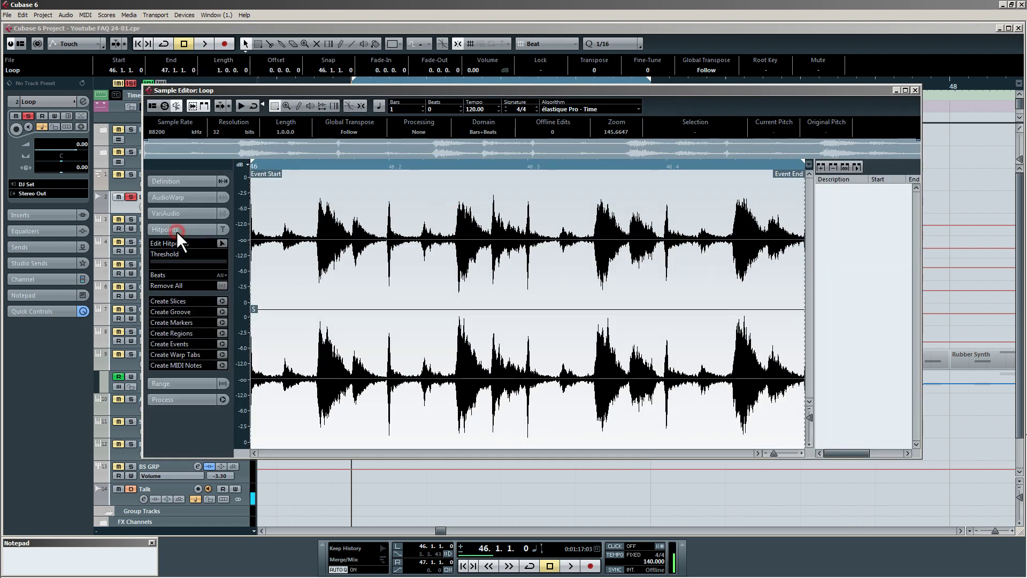
pyautogui.click(222, 243)
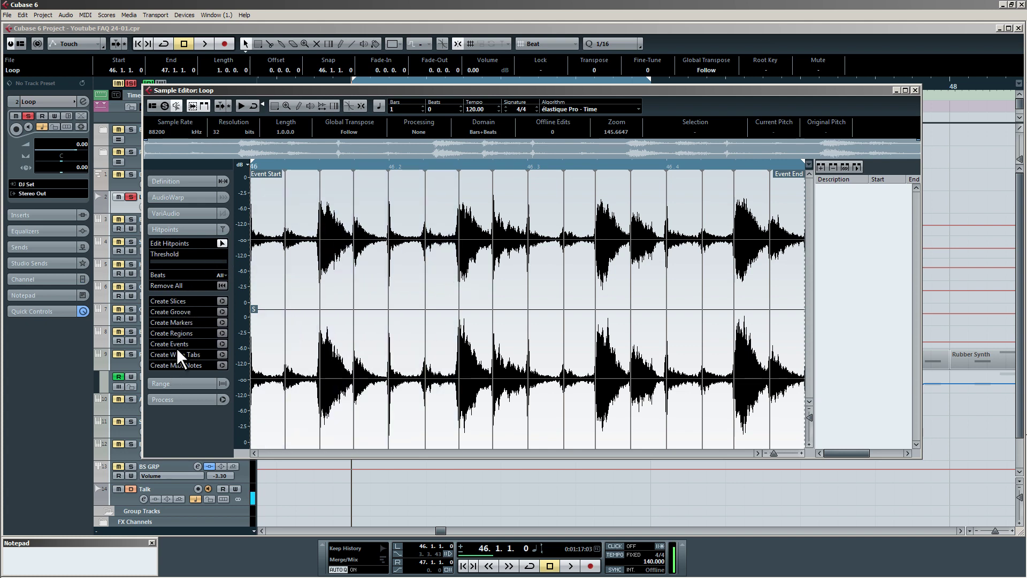
pyautogui.click(222, 344)
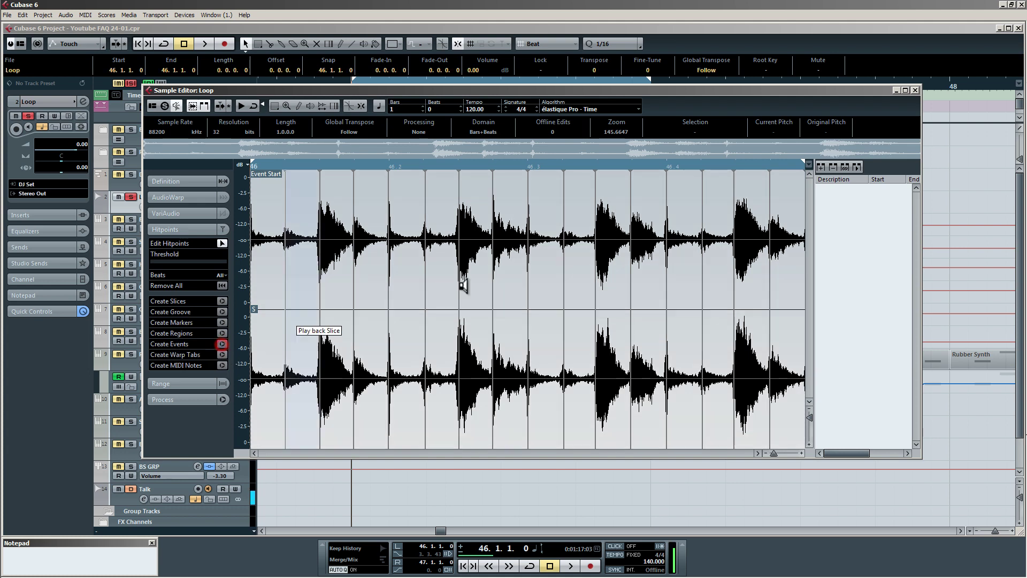
pyautogui.click(915, 90)
pyautogui.scroll(3, 413, 223)
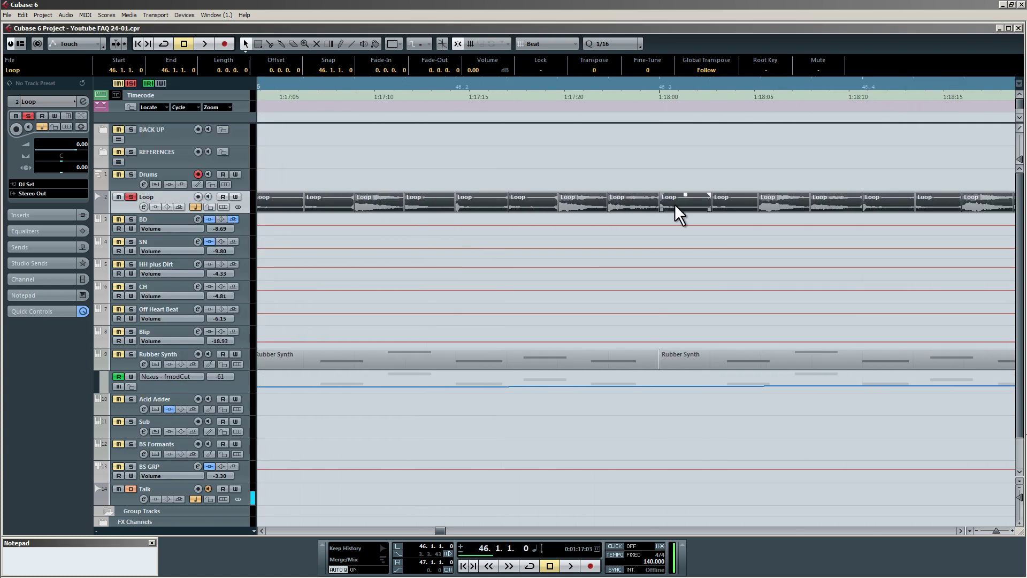
pyautogui.scroll(-3, 631, 208)
# - Add an instrument track running Groove Agent ONE below the Loop track
pyautogui.rightClick(182, 196)
pyautogui.moveTo(182, 201)
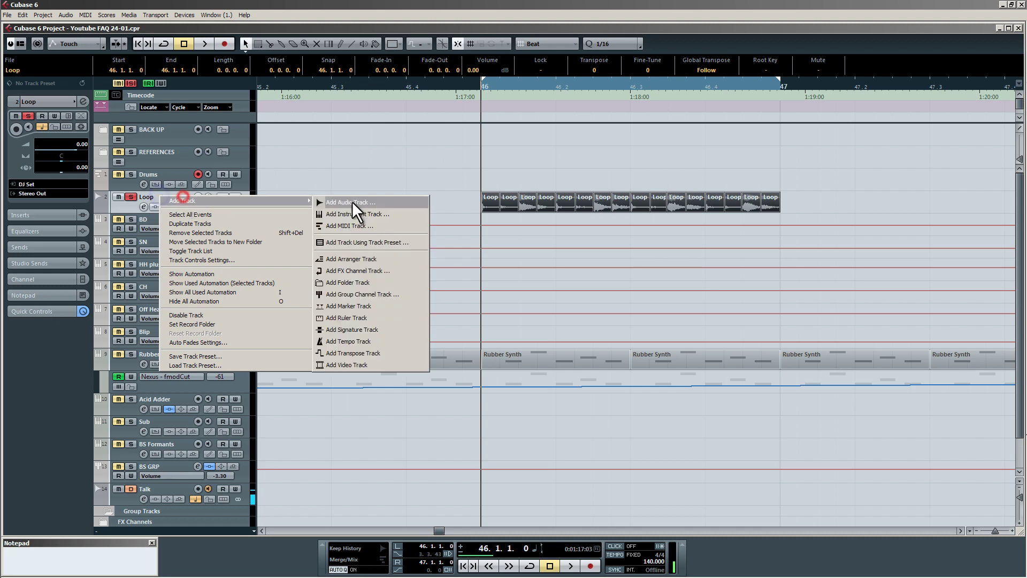
pyautogui.click(353, 214)
pyautogui.click(500, 163)
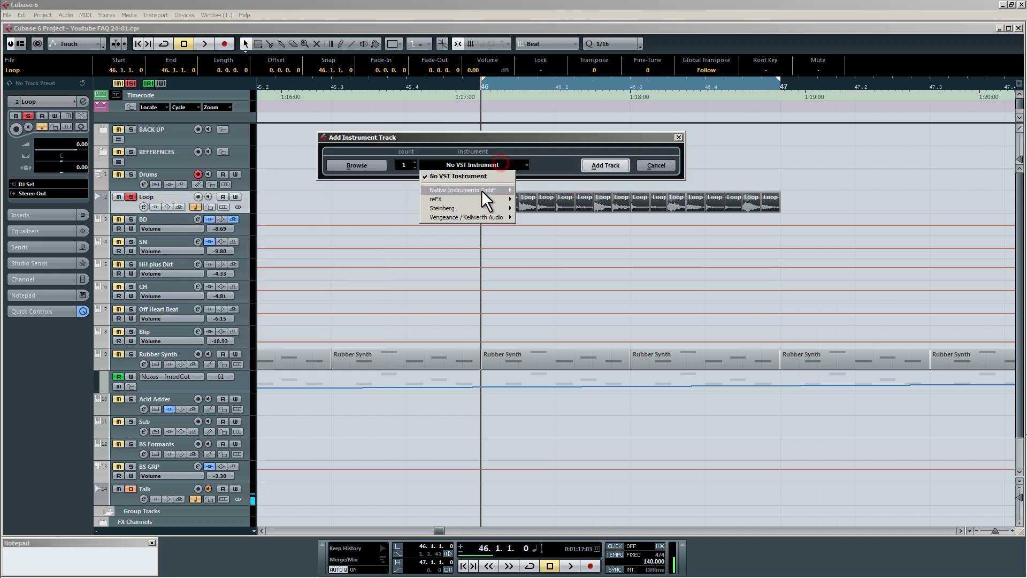
pyautogui.click(472, 208)
pyautogui.click(537, 208)
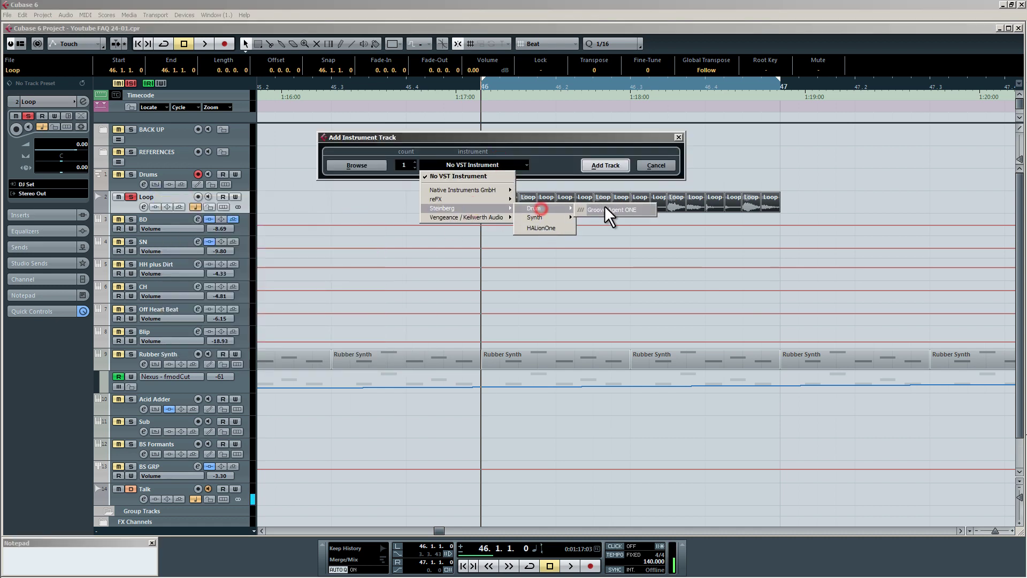
pyautogui.click(618, 208)
pyautogui.click(601, 167)
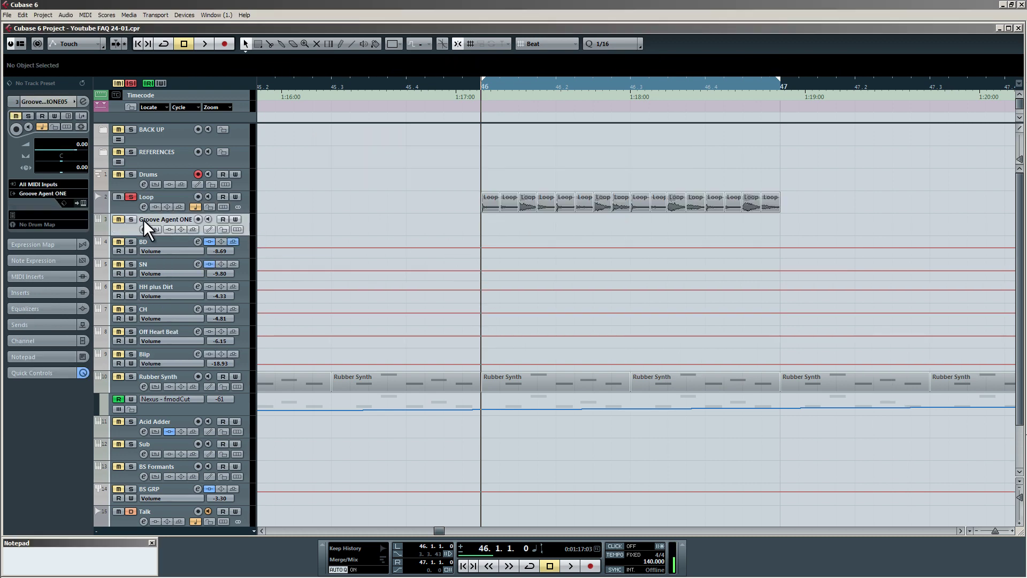
# - Load the Loop slices from bar 46 onto the Groove Agent ONE pads, starting at pad C1
pyautogui.moveTo(600, 157); pyautogui.dragTo(437, 249)
pyautogui.moveTo(495, 201); pyautogui.dragTo(621, 477)
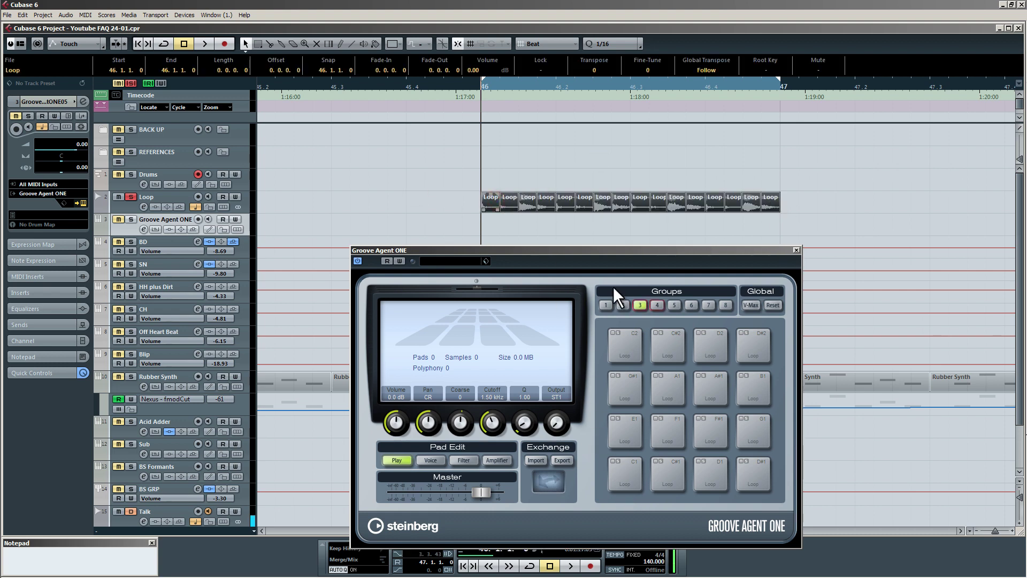
pyautogui.moveTo(614, 251); pyautogui.dragTo(902, 197)
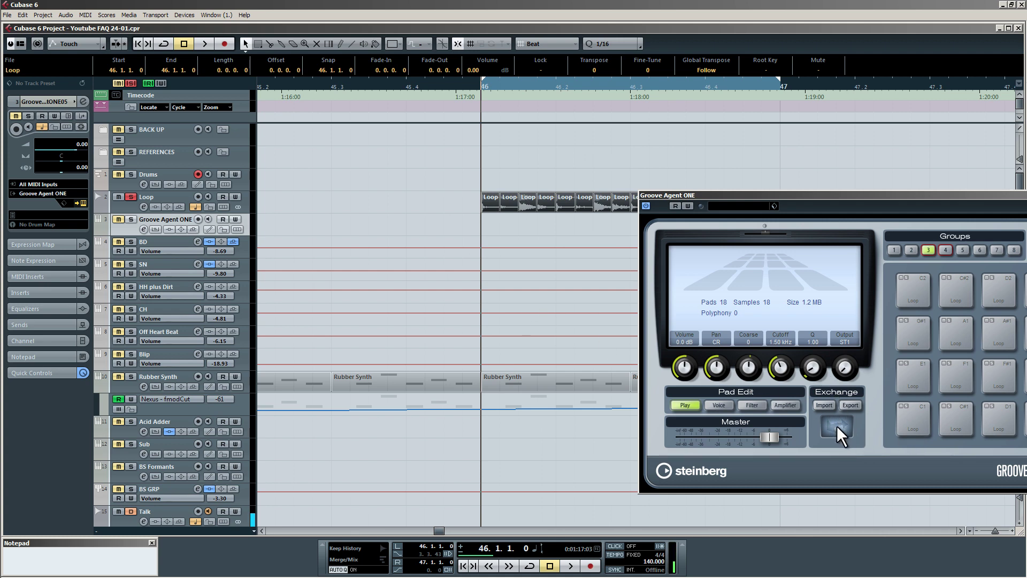
# - Place Groove Agent ONE's exported MIDI pattern on its track at bar 46 and close the instrument window
pyautogui.moveTo(837, 426); pyautogui.dragTo(486, 221)
pyautogui.moveTo(728, 195); pyautogui.dragTo(495, 264)
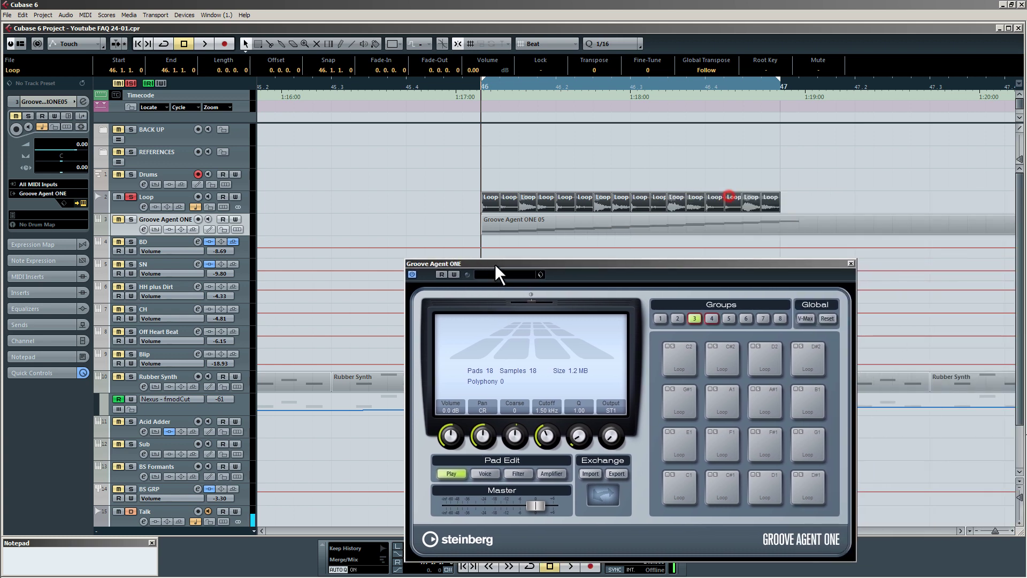
pyautogui.click(853, 261)
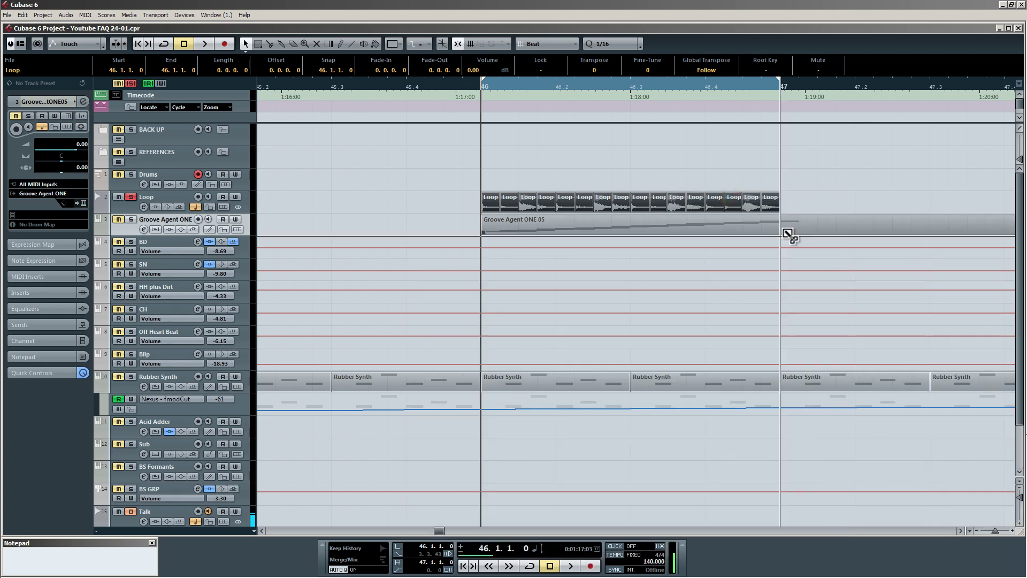
# - Split the Groove Agent ONE part at bar 47 and delete the excess after it
pyautogui.keyDown('alt'); pyautogui.click(783, 228); pyautogui.keyUp('alt')
pyautogui.click(816, 227)
pyautogui.press('Delete')
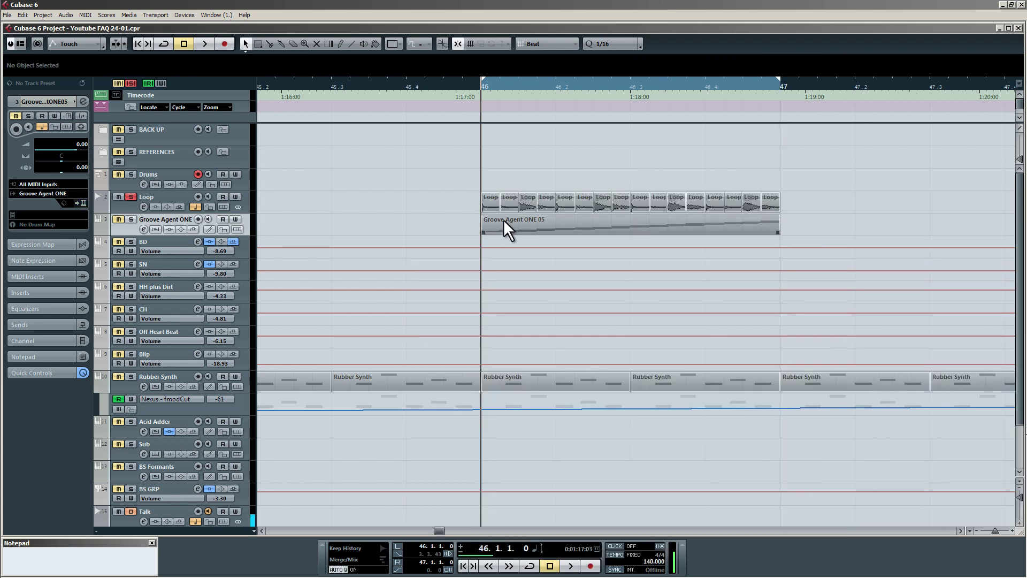
# - Cycle playback over bar 46, alternately soloing the Loop and Groove Agent ONE tracks to compare their sound
pyautogui.click(131, 195)
pyautogui.click(130, 196)
pyautogui.keyDown('ctrl'); pyautogui.click(132, 221); pyautogui.keyUp('ctrl')
pyautogui.keyDown('ctrl'); pyautogui.click(133, 196); pyautogui.keyUp('ctrl')
pyautogui.press('space')
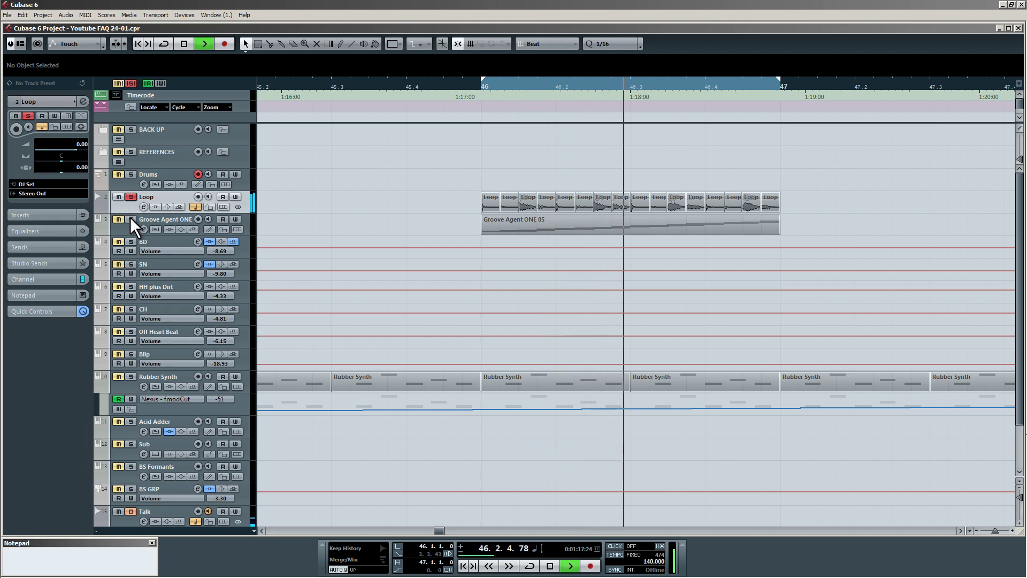
pyautogui.keyDown('ctrl'); pyautogui.click(130, 218); pyautogui.keyUp('ctrl')
pyautogui.press('KP_Divide')
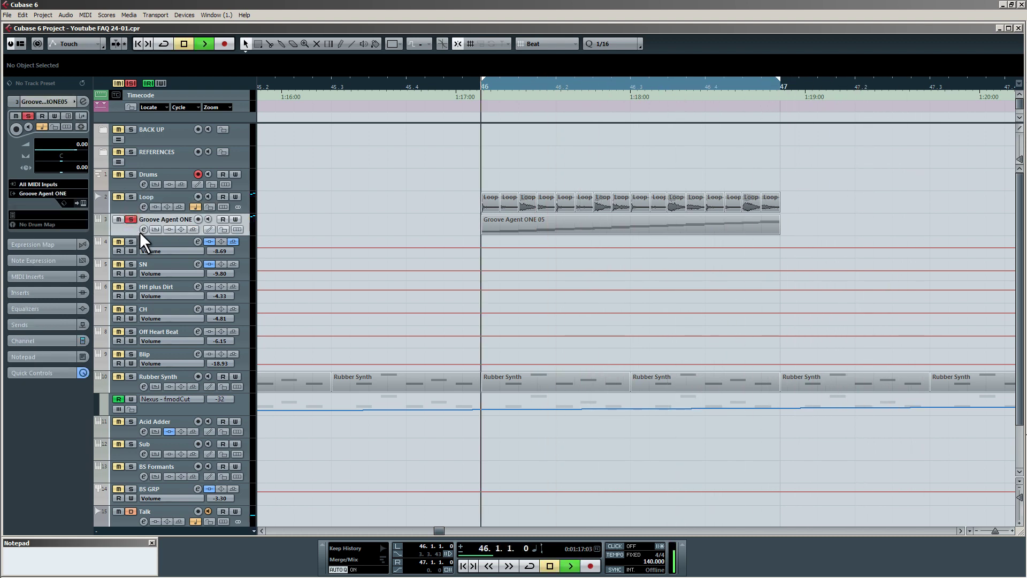
pyautogui.keyDown('ctrl'); pyautogui.click(132, 196); pyautogui.keyUp('ctrl')
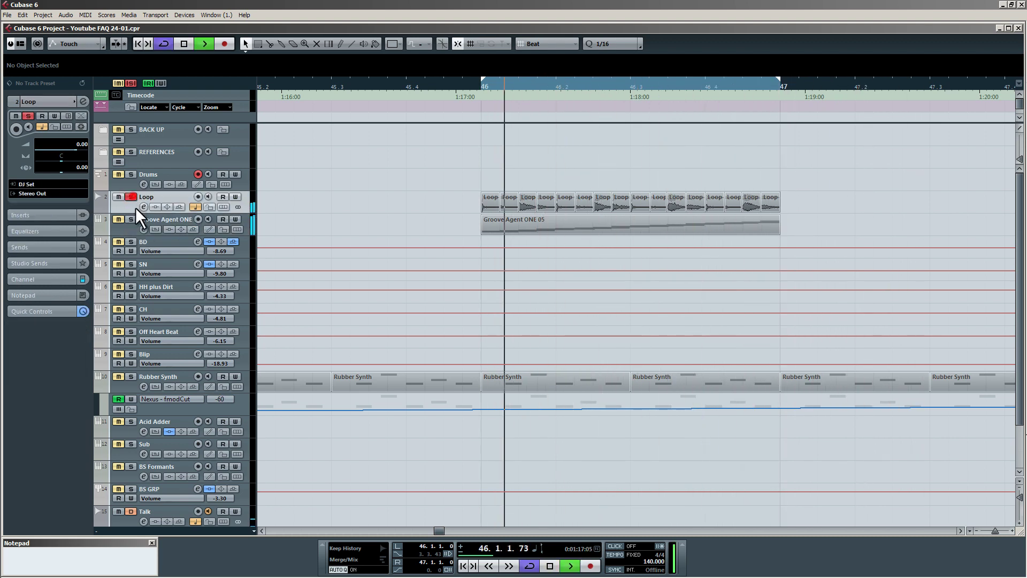
pyautogui.keyDown('ctrl'); pyautogui.click(131, 218); pyautogui.keyUp('ctrl')
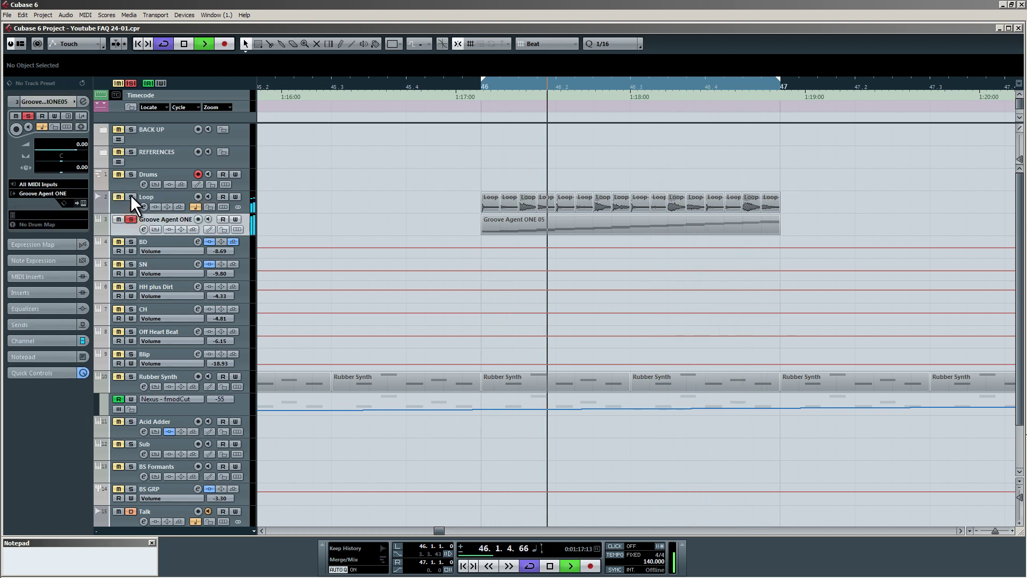
pyautogui.keyDown('ctrl'); pyautogui.click(131, 195); pyautogui.keyUp('ctrl')
pyautogui.keyDown('ctrl'); pyautogui.click(131, 219); pyautogui.keyUp('ctrl')
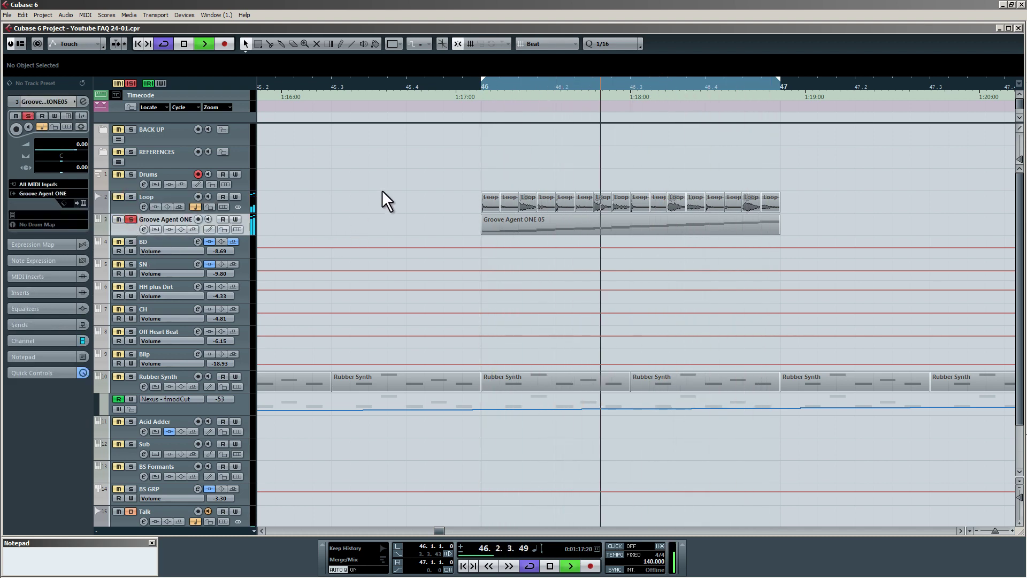
pyautogui.press('space')
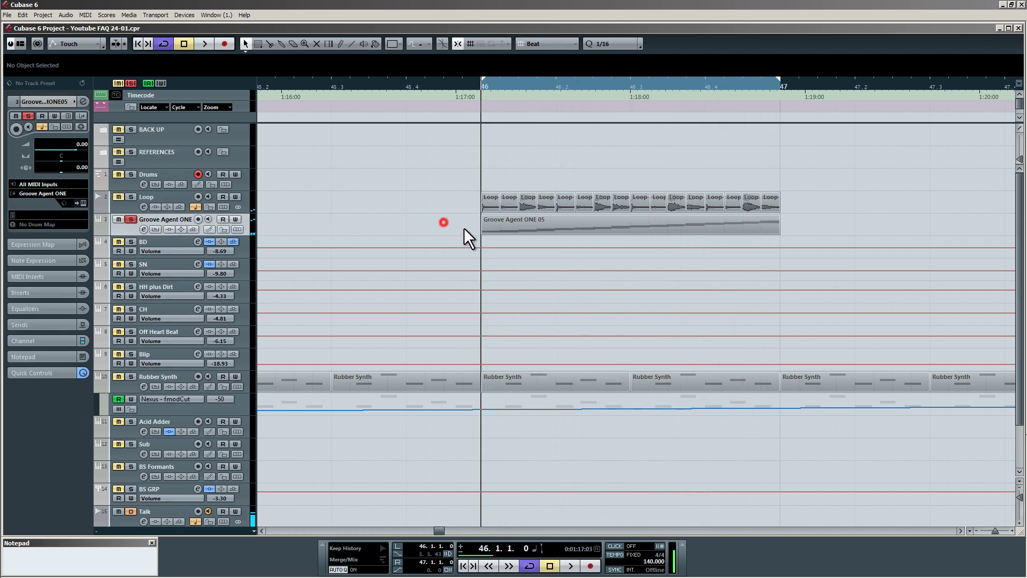
# - In the Groove Agent ONE part, delete the stray note at bar 47 and apply Delete Overlaps (poly) to all remaining notes
pyautogui.scroll(-2, 455, 227)
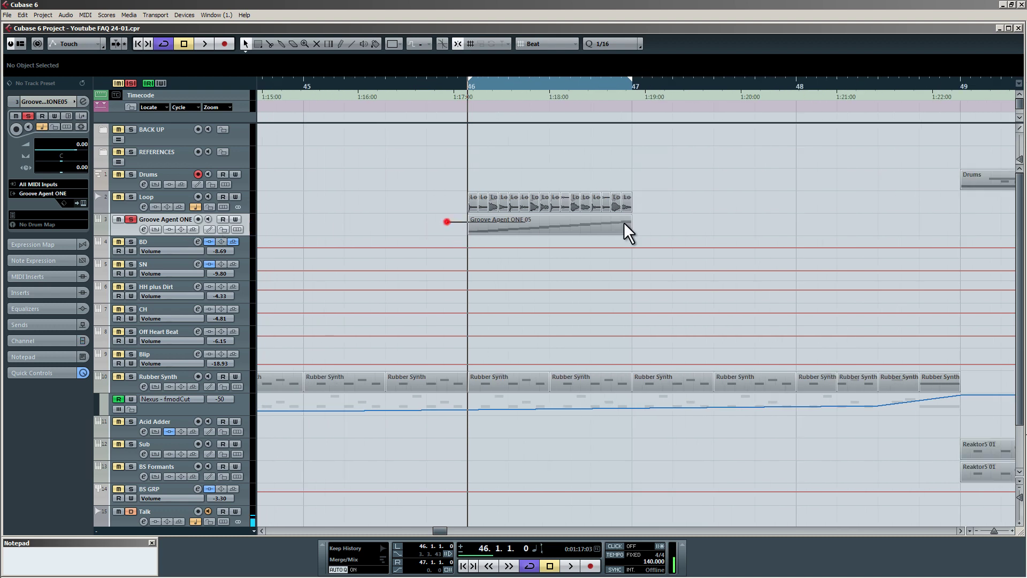
pyautogui.doubleClick(570, 224)
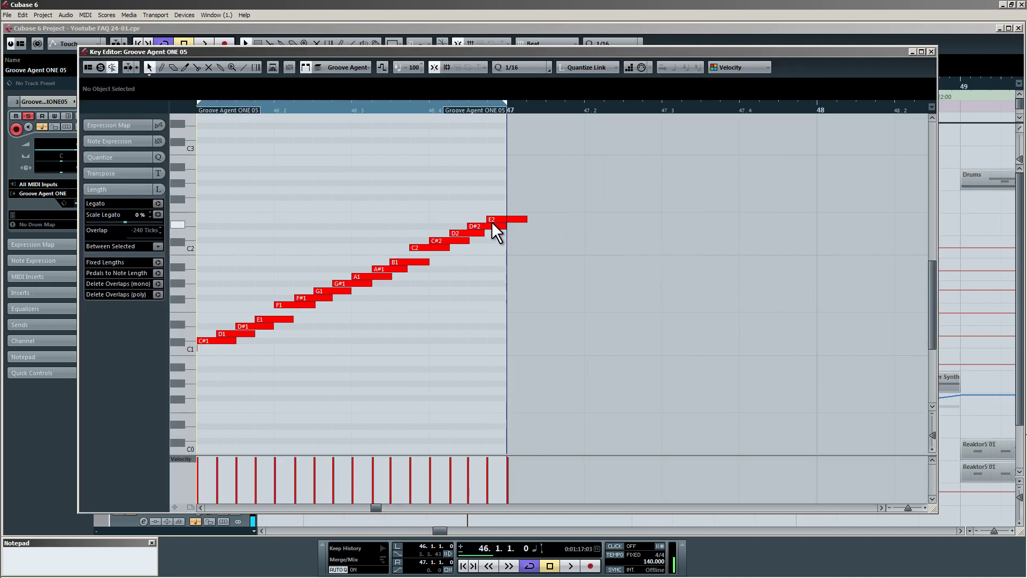
pyautogui.scroll(-2, 535, 310)
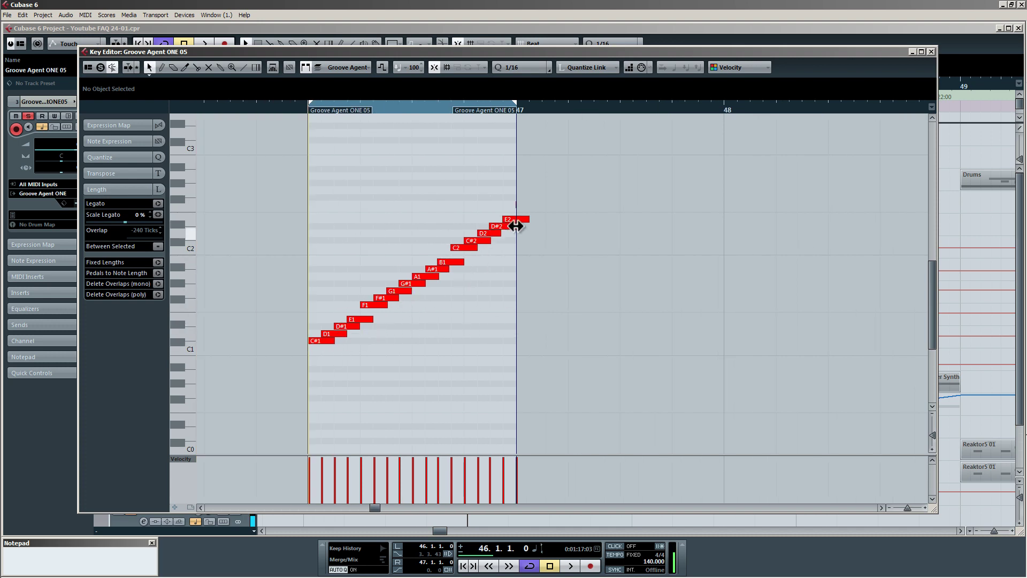
pyautogui.moveTo(506, 207); pyautogui.dragTo(550, 185)
pyautogui.press('Delete')
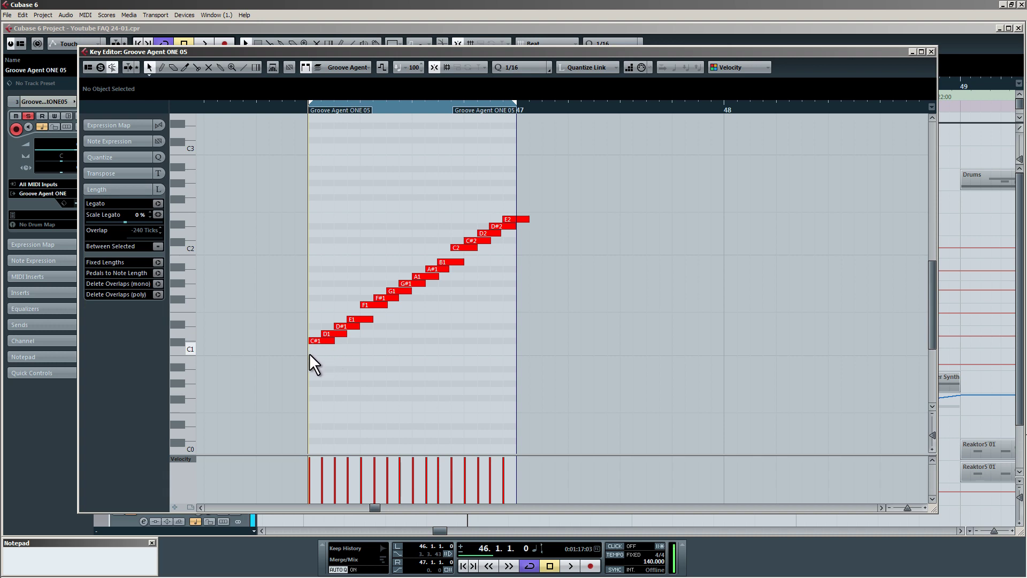
pyautogui.moveTo(309, 353); pyautogui.dragTo(575, 207)
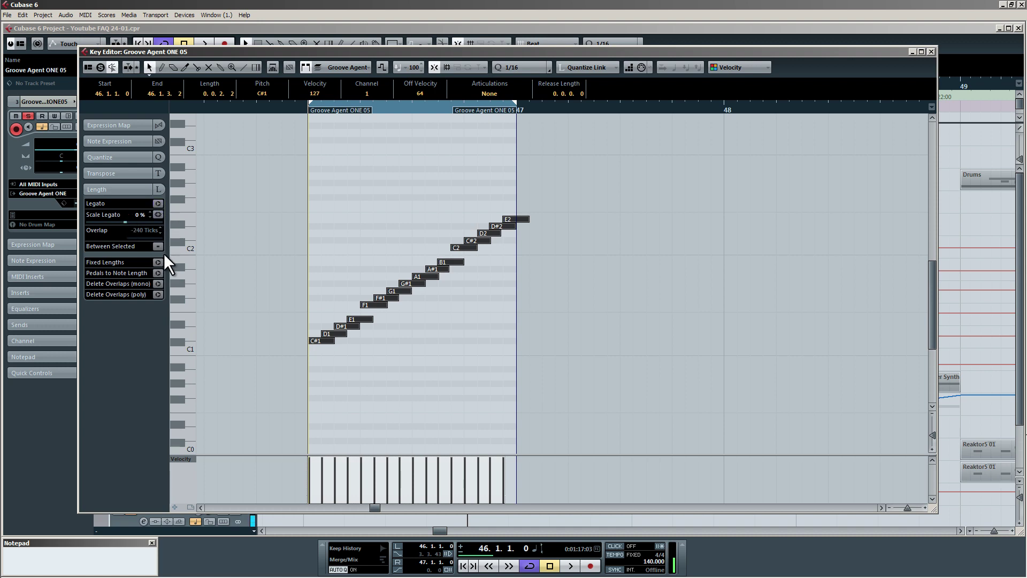
pyautogui.click(157, 294)
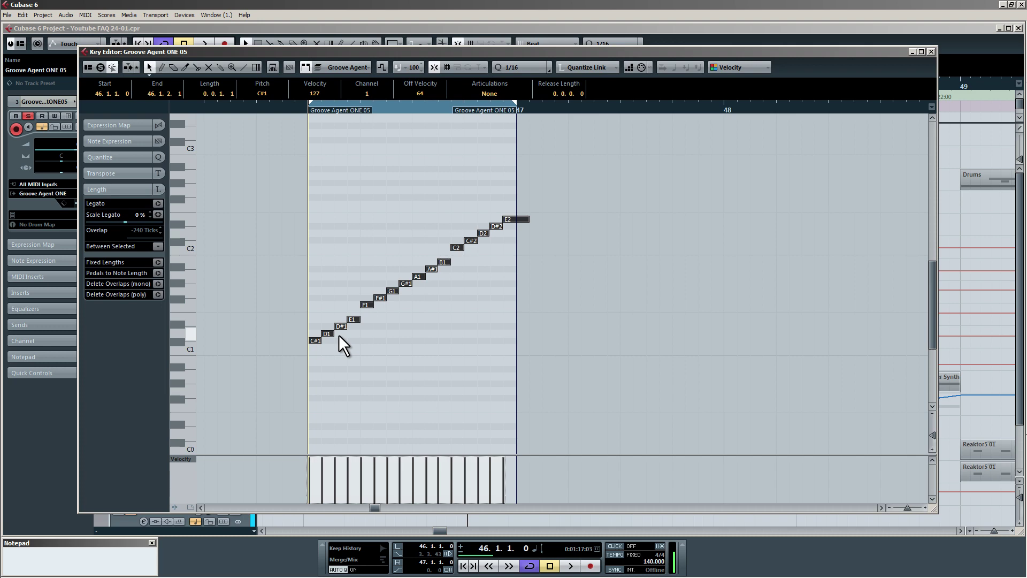
# - Move all the selected notes to one pitch with Transpose Setup, limiting the range to B4 for both Low and High
pyautogui.rightClick(390, 292)
pyautogui.moveTo(439, 494)
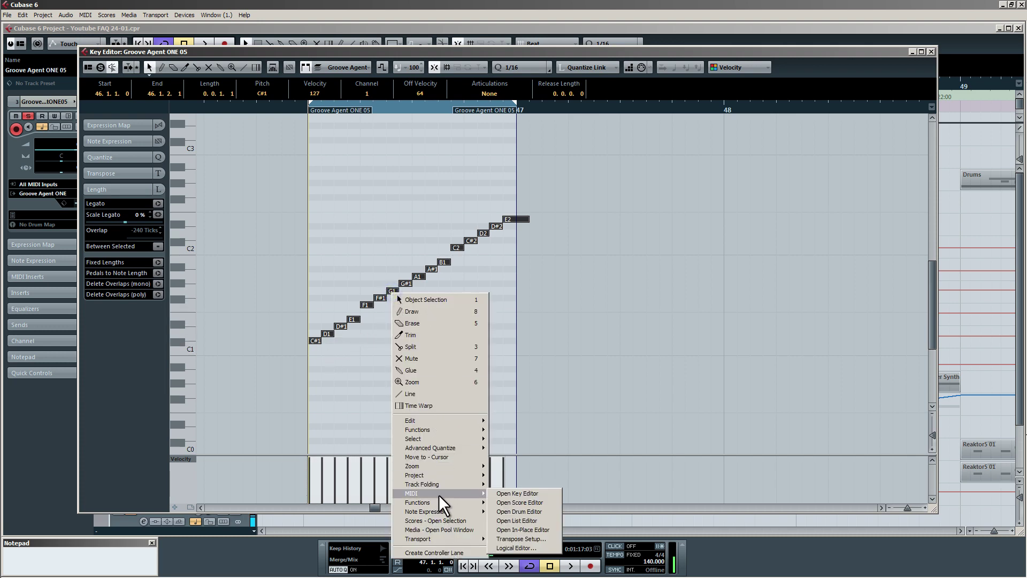
pyautogui.click(519, 539)
pyautogui.moveTo(489, 214); pyautogui.dragTo(564, 164)
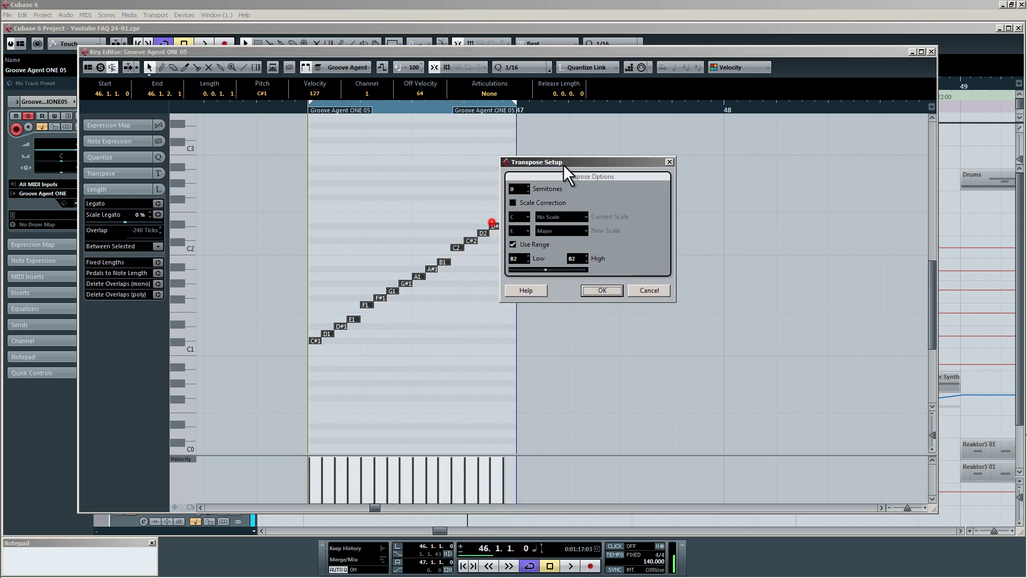
pyautogui.click(512, 202)
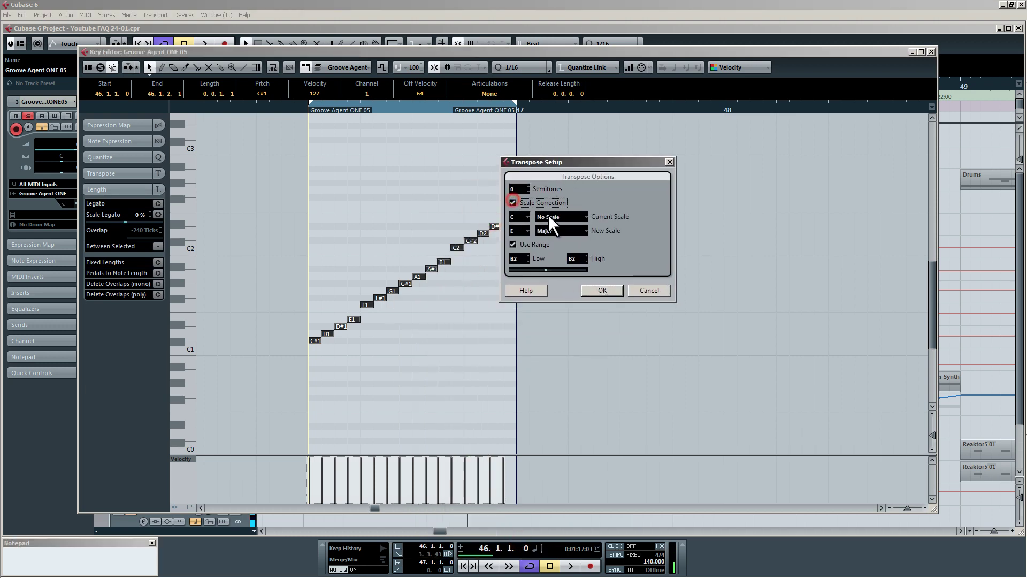
pyautogui.click(513, 202)
pyautogui.click(513, 244)
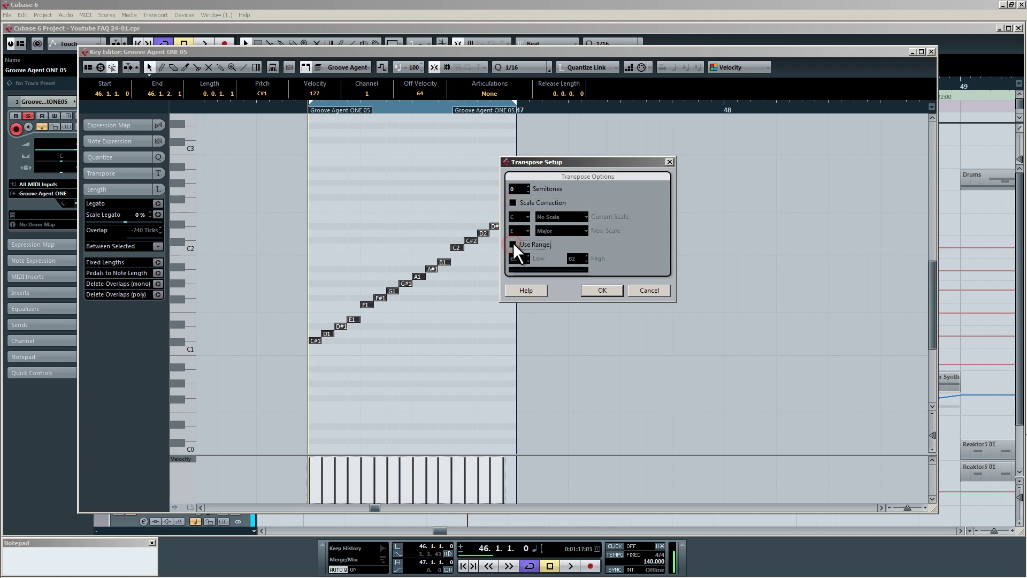
pyautogui.click(512, 244)
pyautogui.moveTo(546, 270)
pyautogui.mouseDown()
pyautogui.moveTo(520, 269)
pyautogui.moveTo(532, 269)
pyautogui.mouseUp()
pyautogui.moveTo(537, 268); pyautogui.dragTo(560, 268)
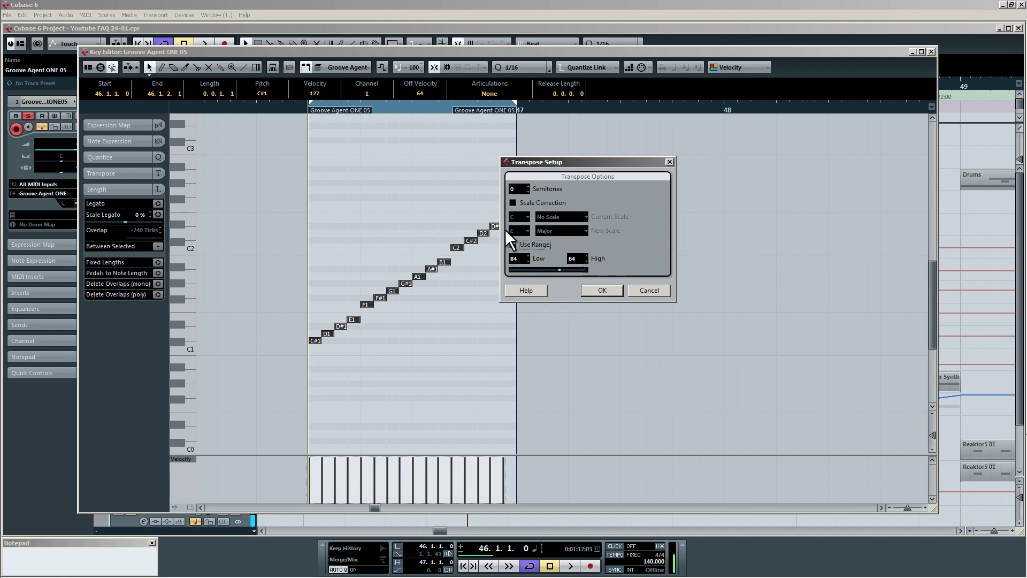
pyautogui.click(602, 291)
pyautogui.scroll(6, 418, 239)
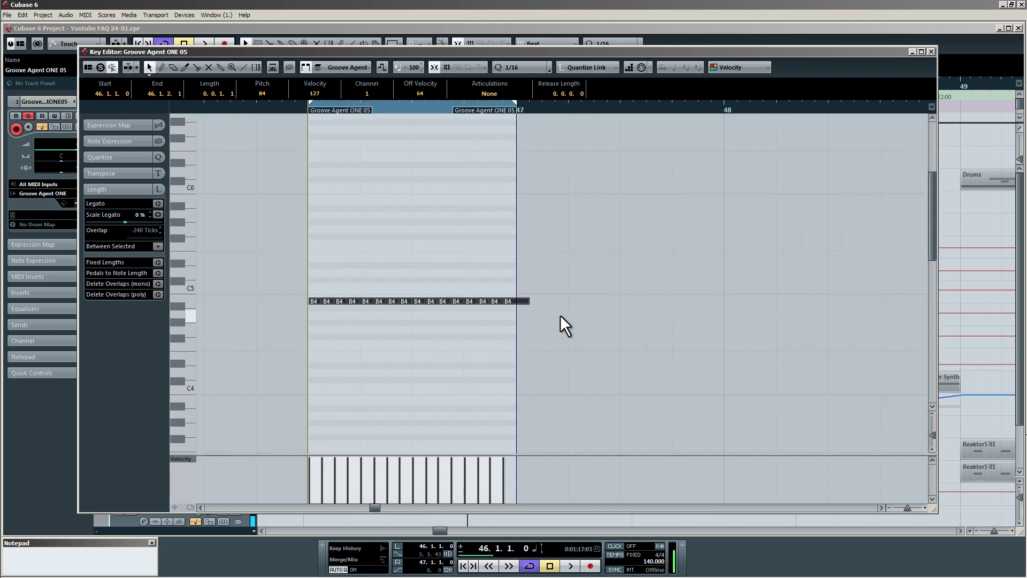
# - Transpose the row of notes to F4 and close the Key Editor
pyautogui.click(581, 326)
pyautogui.press('Down')
pyautogui.press('Down')
pyautogui.press('Down')
pyautogui.press('Down')
pyautogui.press('Down')
pyautogui.press('Down')
pyautogui.press('Down')
pyautogui.press('Down')
pyautogui.press('Down')
pyautogui.press('Down')
pyautogui.press('Down')
pyautogui.press('Down')
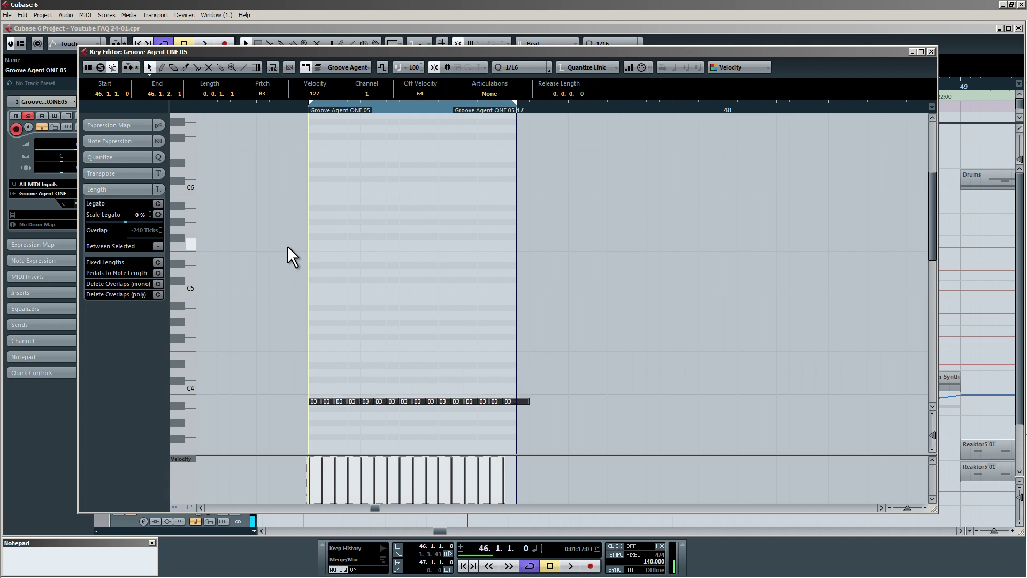
pyautogui.press('Up')
pyautogui.press('Up')
pyautogui.press('Up')
pyautogui.press('Up')
pyautogui.press('Up')
pyautogui.press('Up')
pyautogui.press('Up')
pyautogui.press('Up')
pyautogui.press('Up')
pyautogui.press('Down')
pyautogui.press('Down')
pyautogui.press('Down')
pyautogui.press('Down')
pyautogui.press('Down')
pyautogui.press('Down')
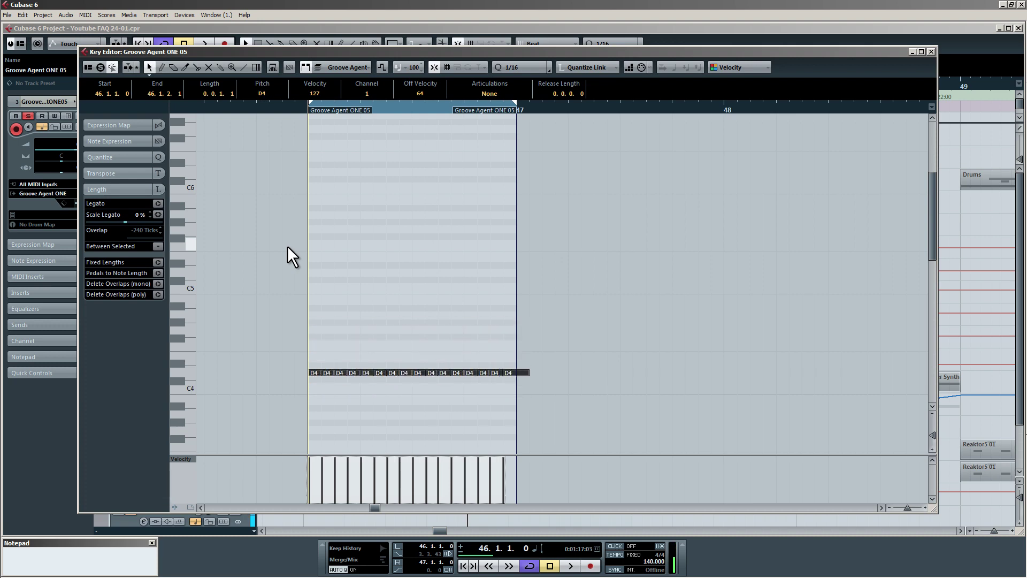
pyautogui.press('Up')
pyautogui.press('Up')
pyautogui.press('Up')
pyautogui.click(353, 368)
pyautogui.scroll(2, 322, 366)
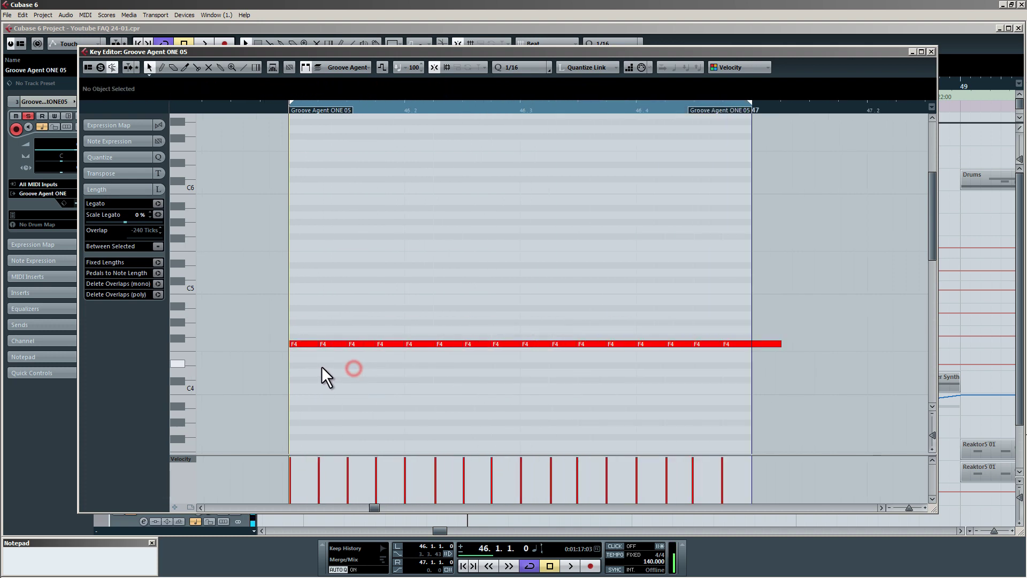
pyautogui.scroll(1, 322, 366)
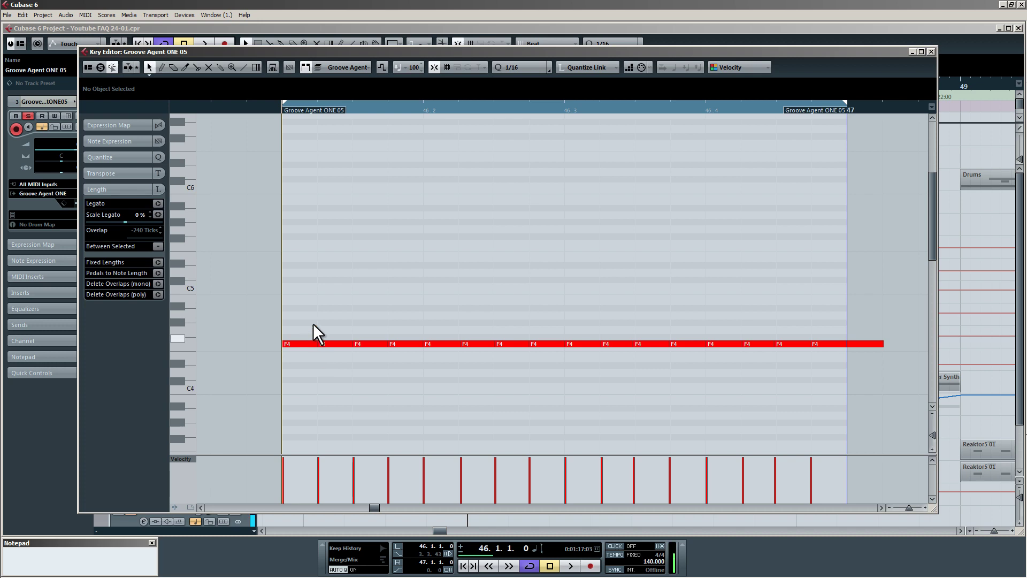
pyautogui.press('Return')
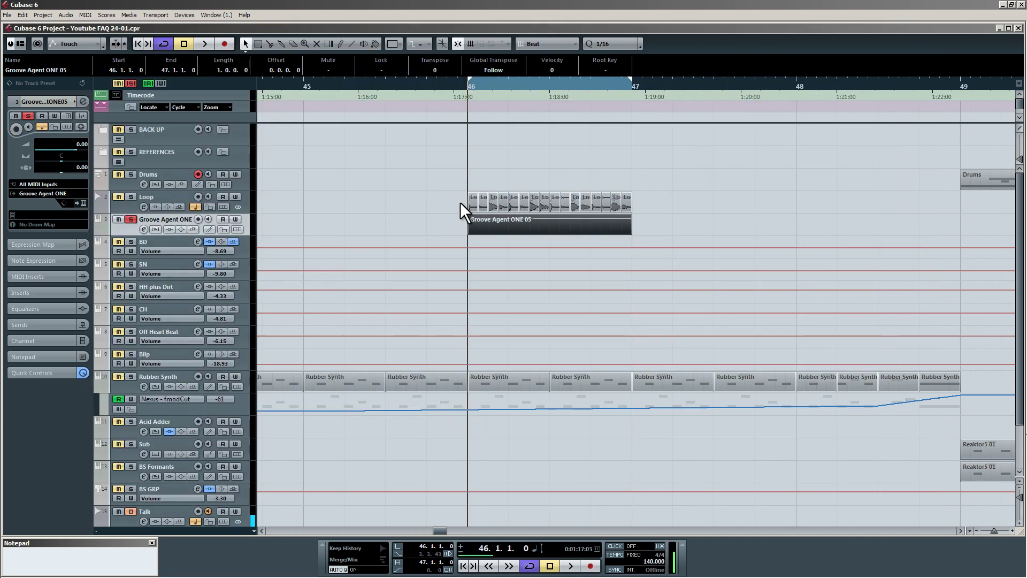
# - Reopen the Groove Agent ONE part to review its single-pitch notes, and close the editor
pyautogui.doubleClick(562, 227)
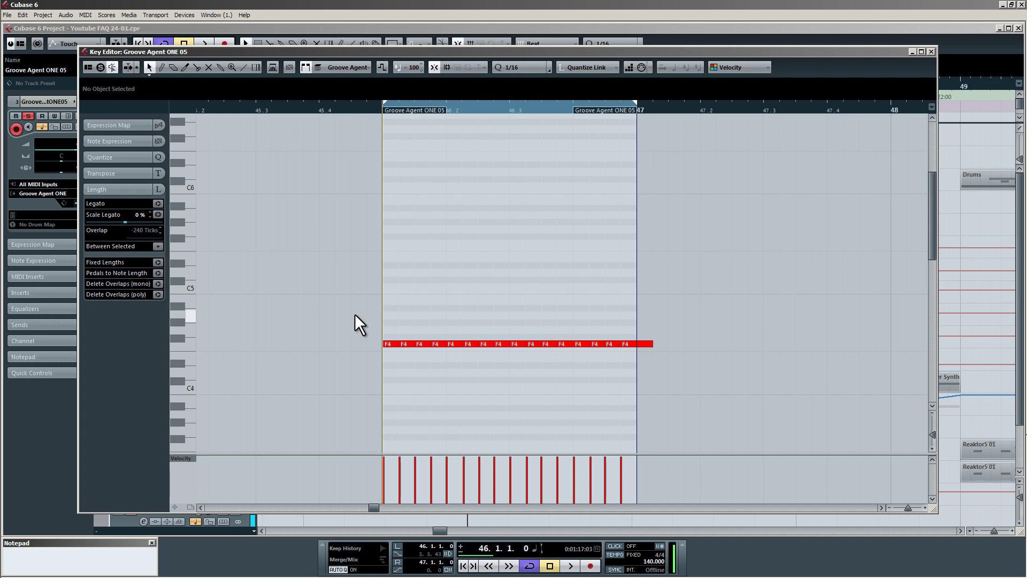
pyautogui.press('Return')
pyautogui.click(444, 195)
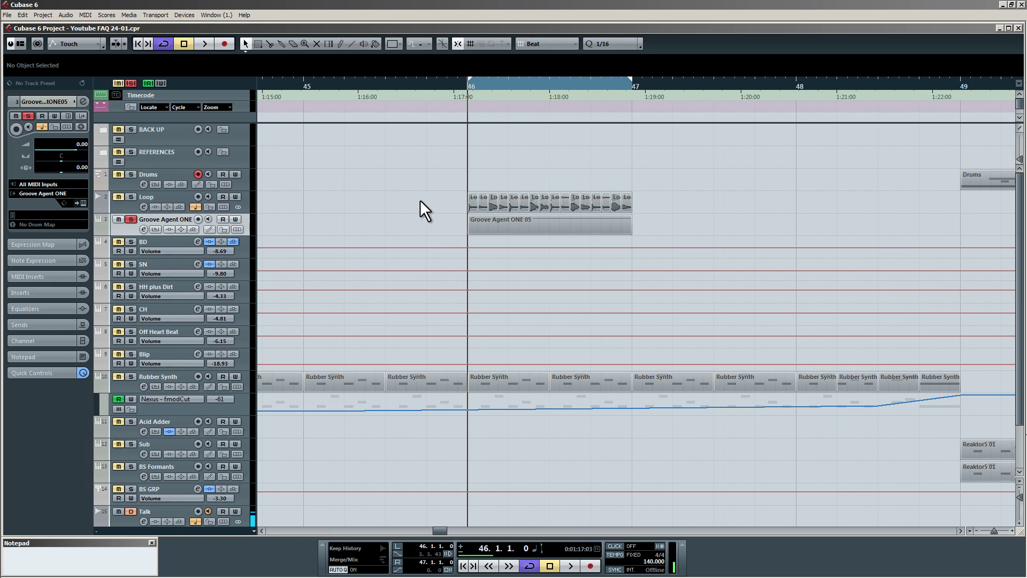